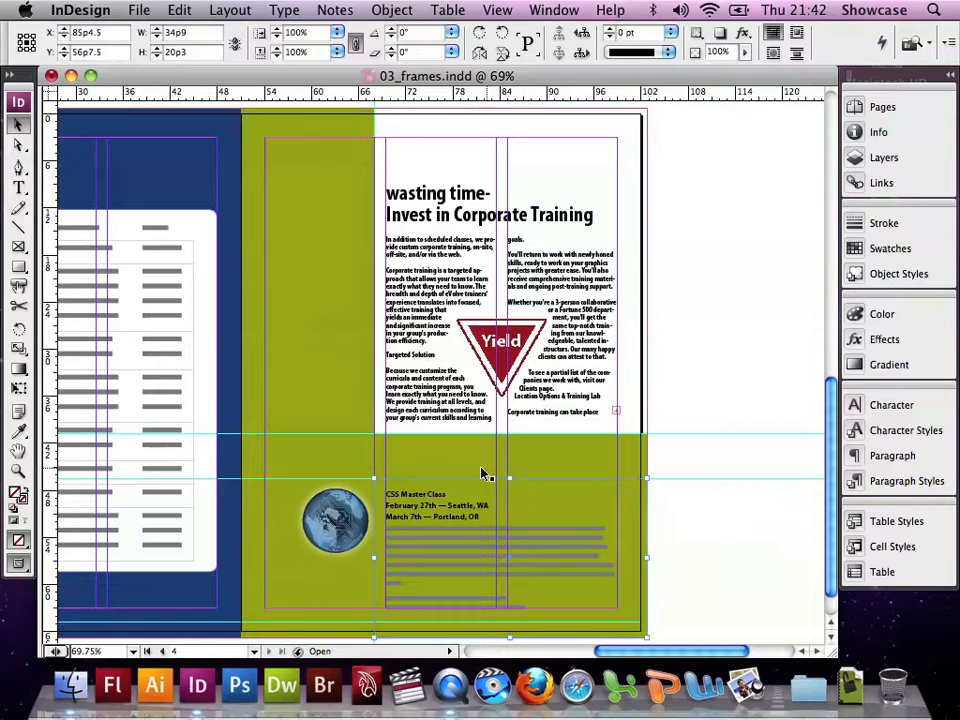
Subtract the green band shape from the large green background shape with Pathfinder, then lock the result's position
click(453, 469)
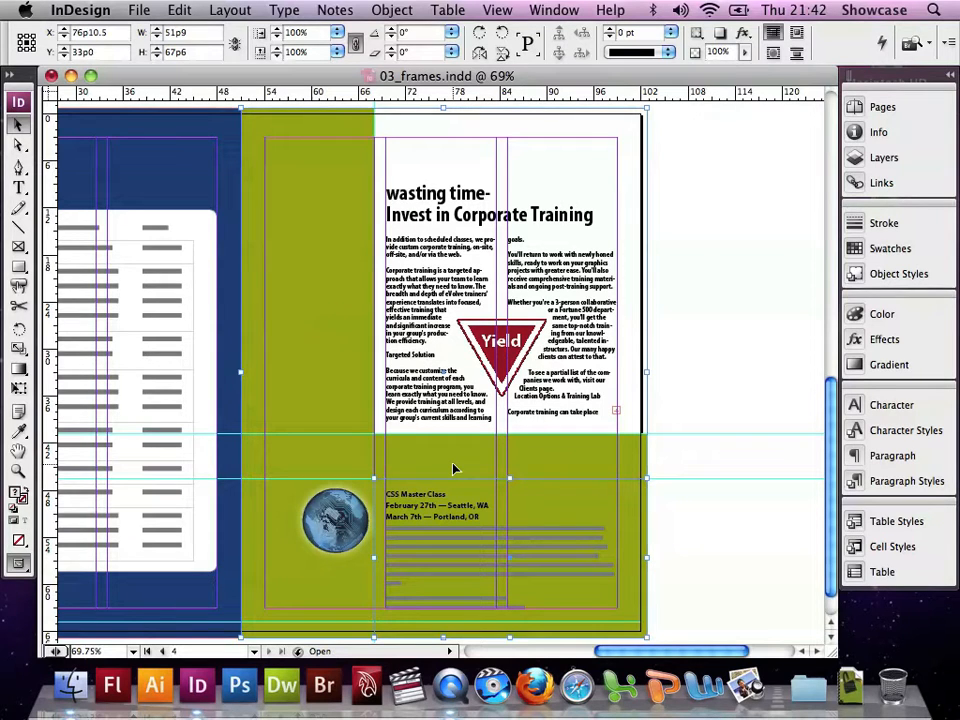
click(396, 15)
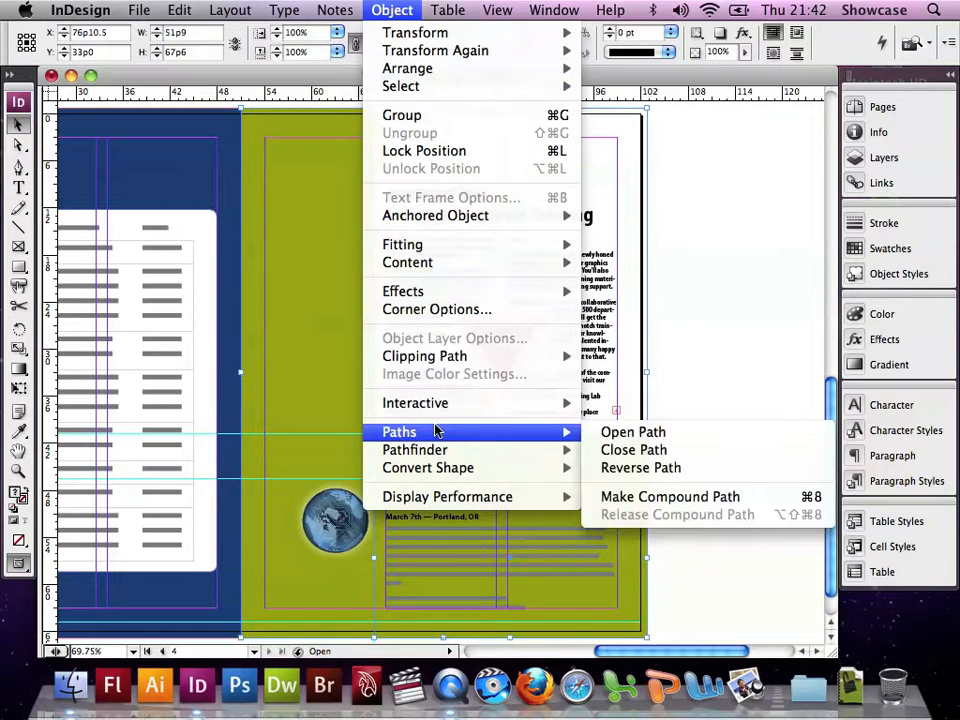
mouse_move(437, 451)
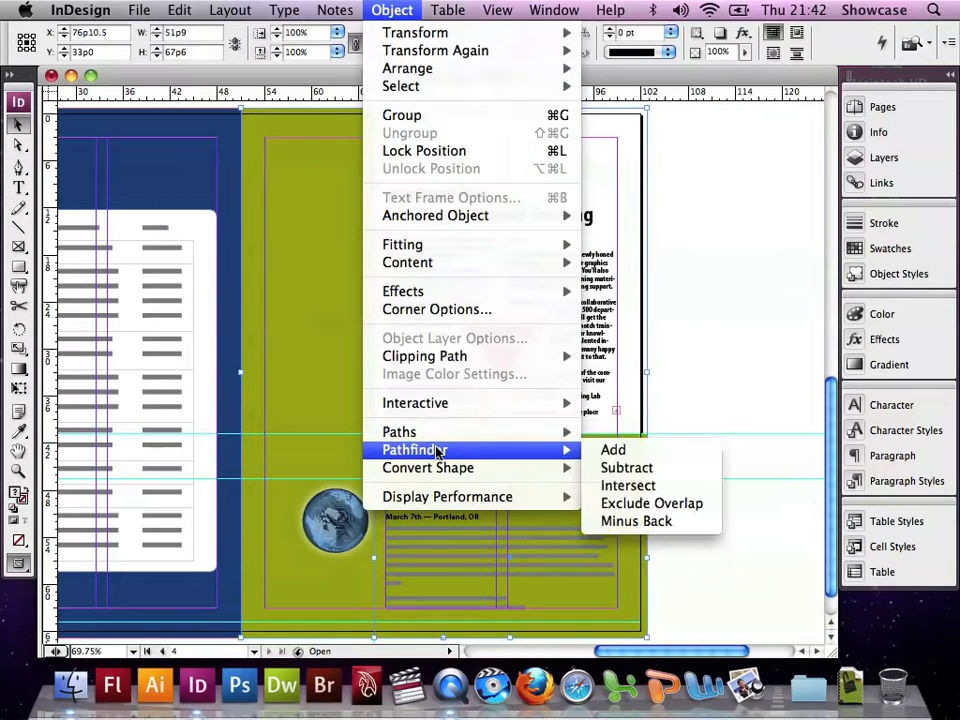
click(628, 467)
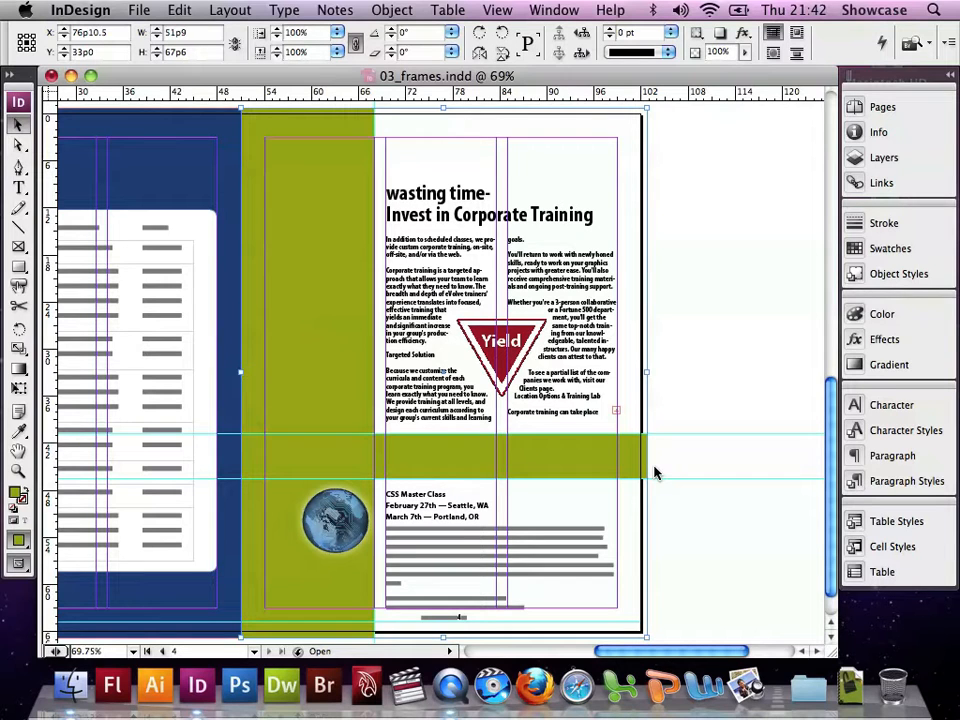
click(380, 12)
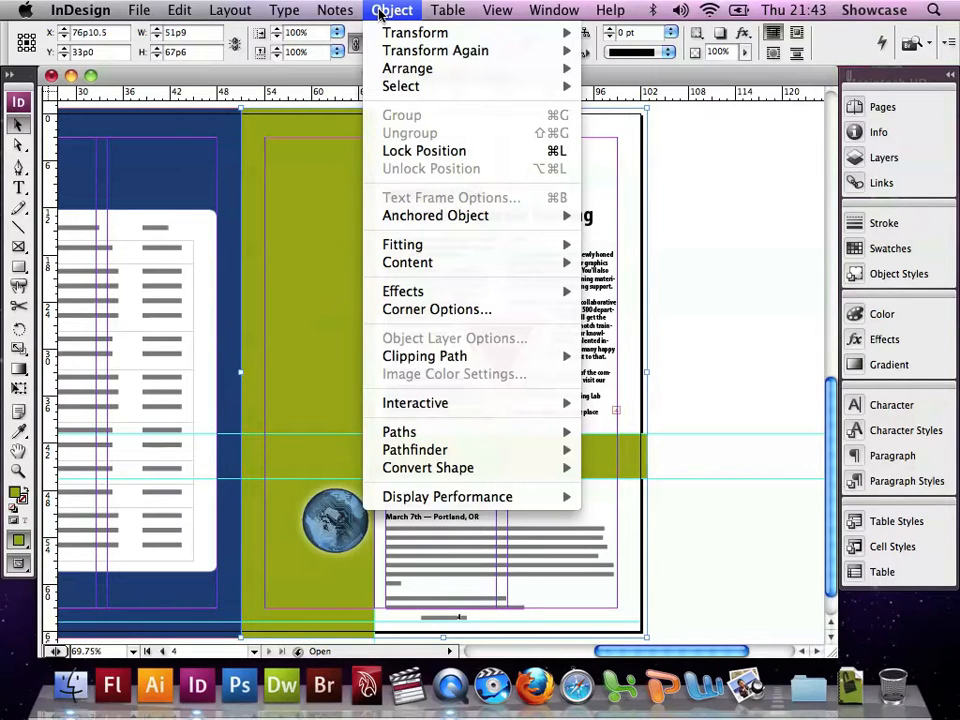
click(420, 151)
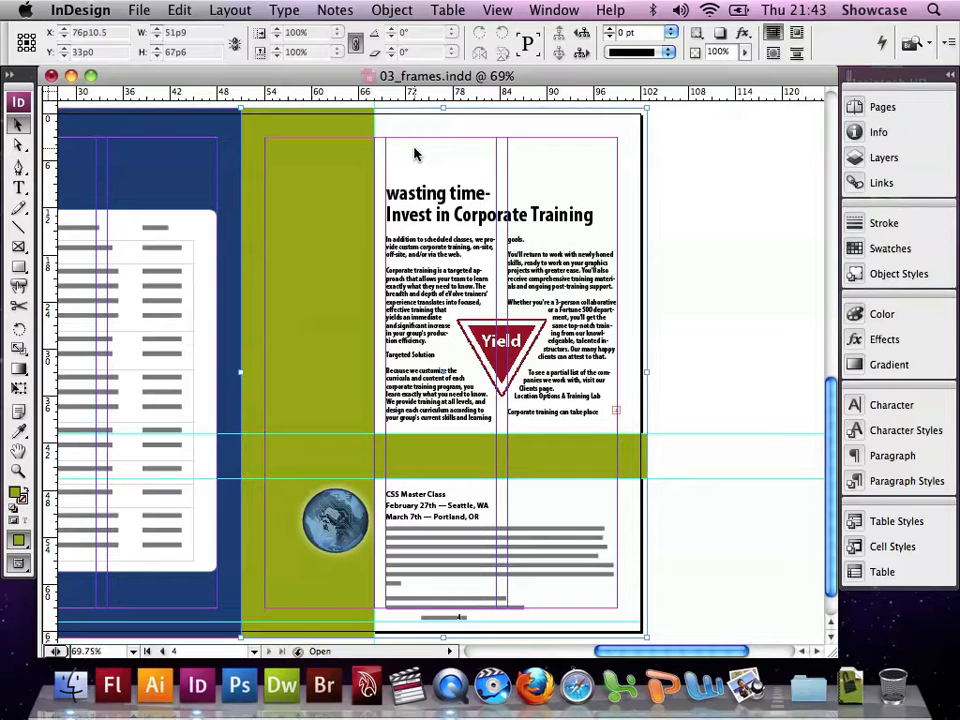
Create a five-sided polygon frame 1.5 in wide and 1.5 in high in the green column beside the headline
click(19, 268)
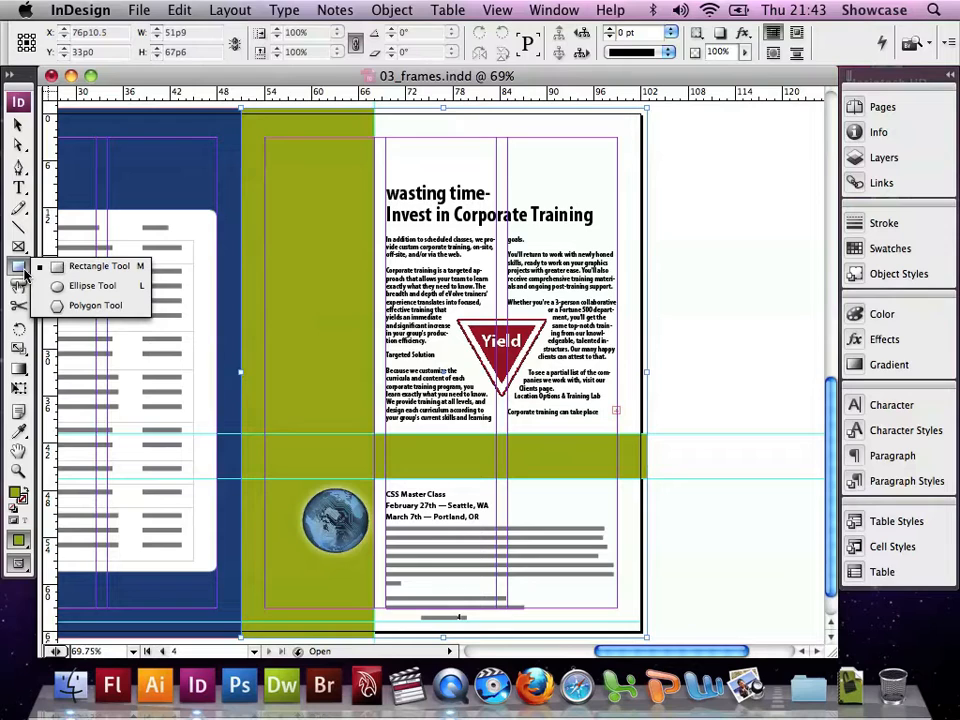
click(99, 306)
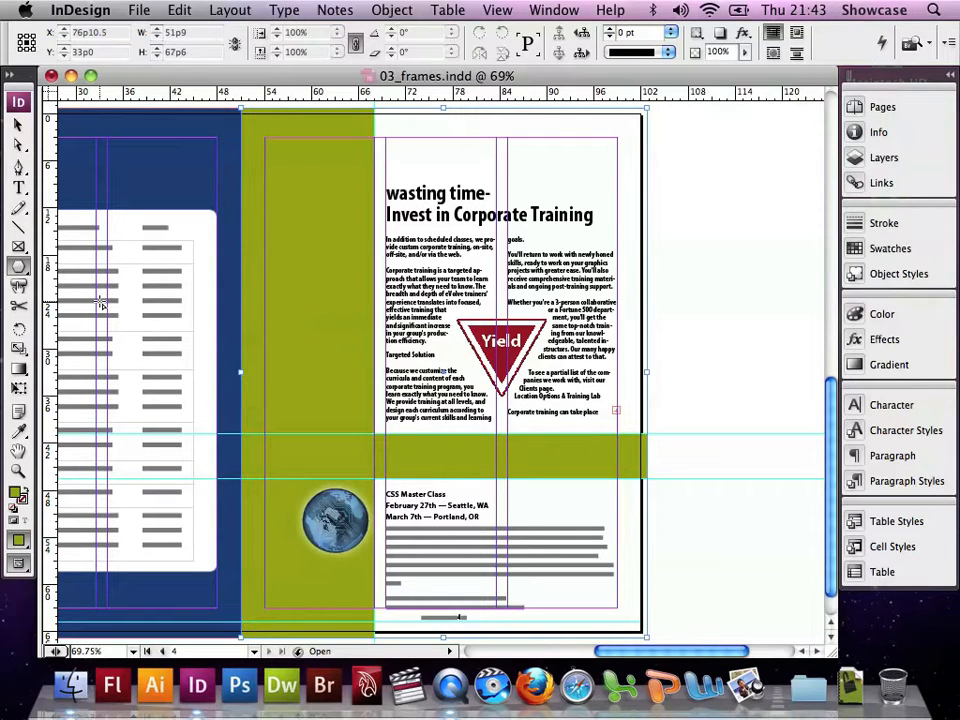
double_click(19, 469)
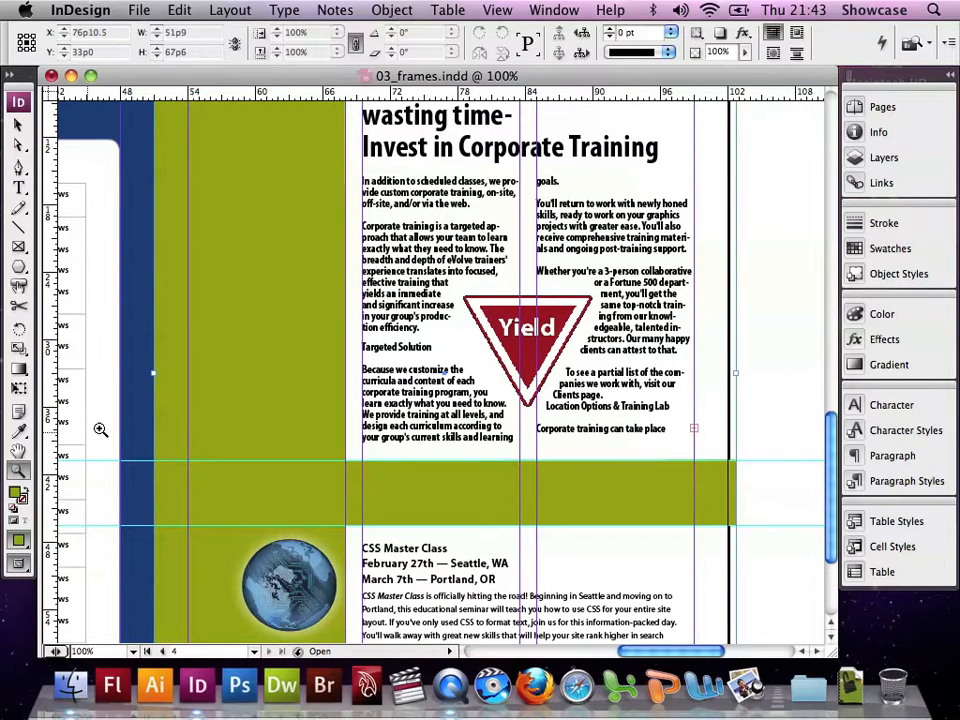
scroll(198, 390, up, 2)
scroll(197, 390, up, 2)
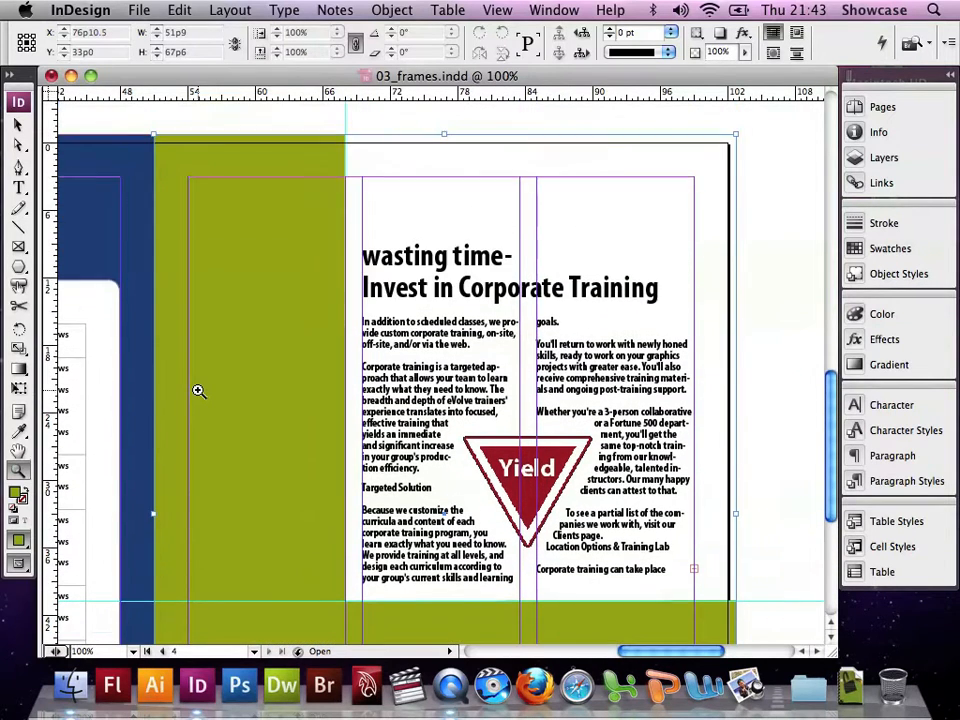
click(18, 268)
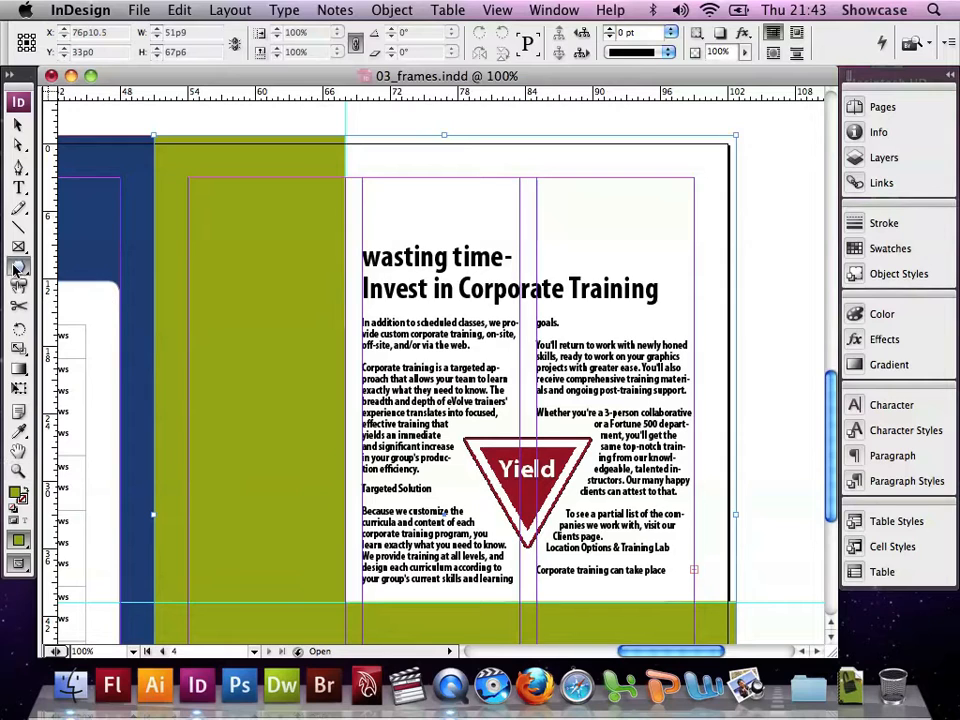
click(254, 260)
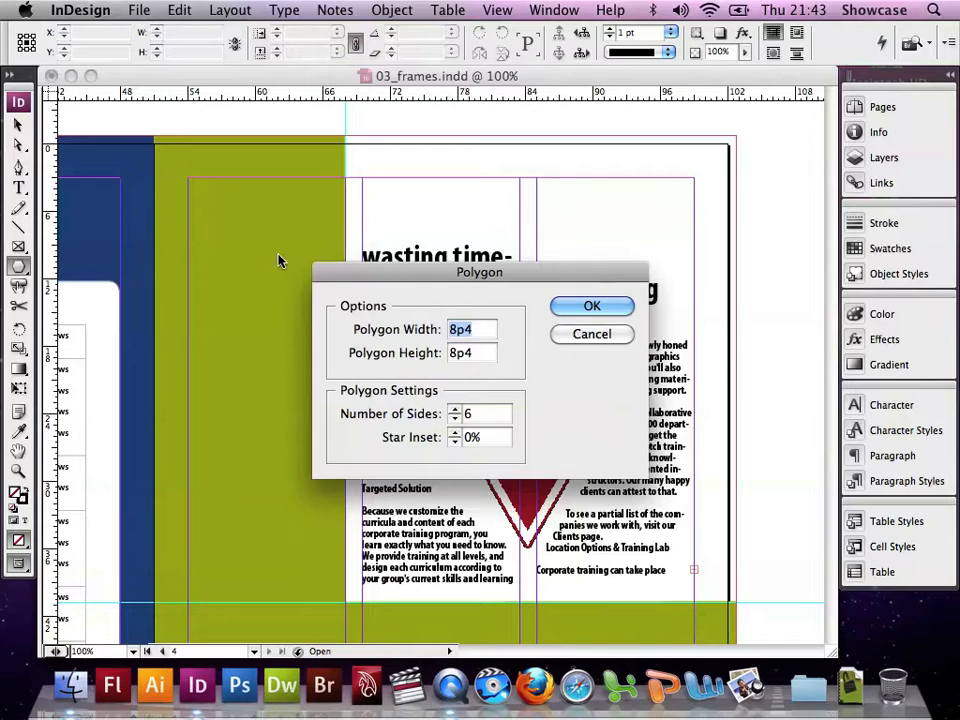
text(1.5in)
key(Tab)
text(1.5in)
key(Tab)
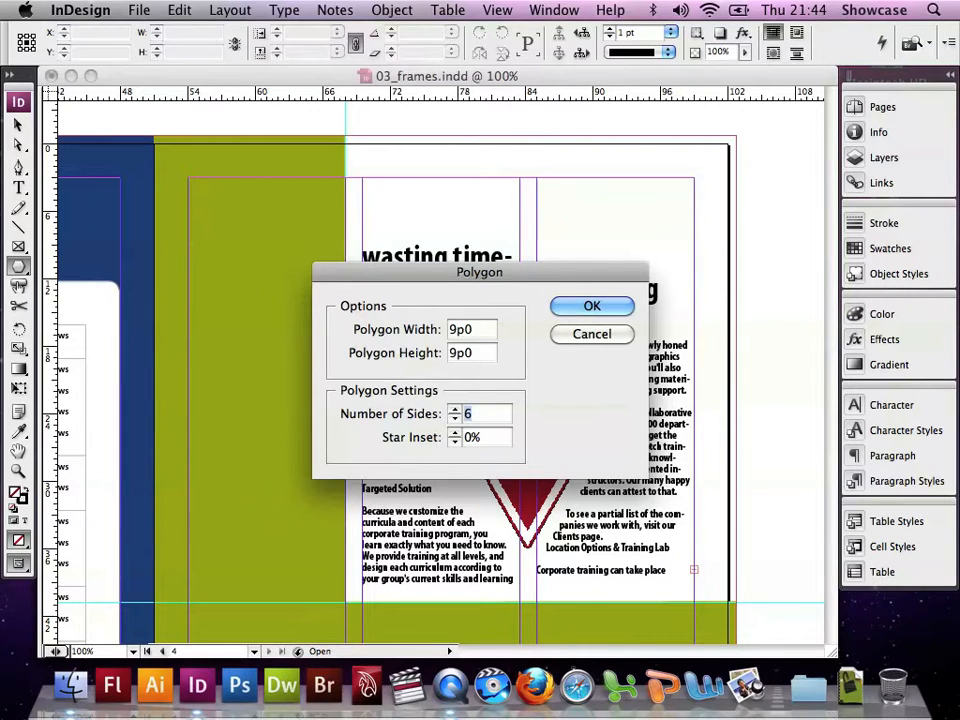
text(5)
click(591, 308)
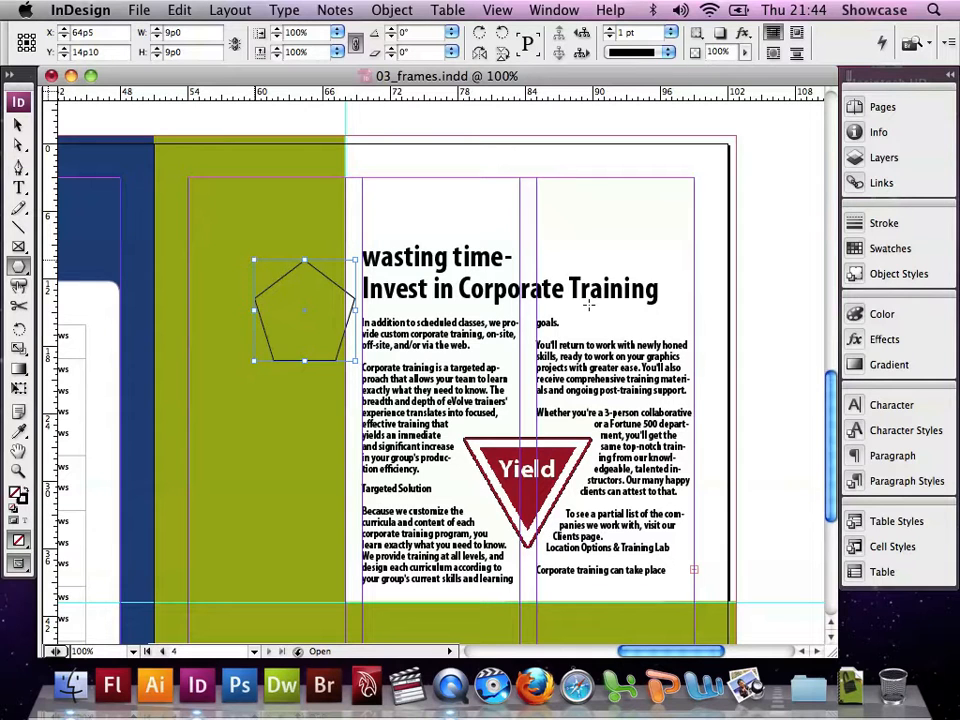
Place the image stopsign.tif into the selected pentagon frame
click(133, 10)
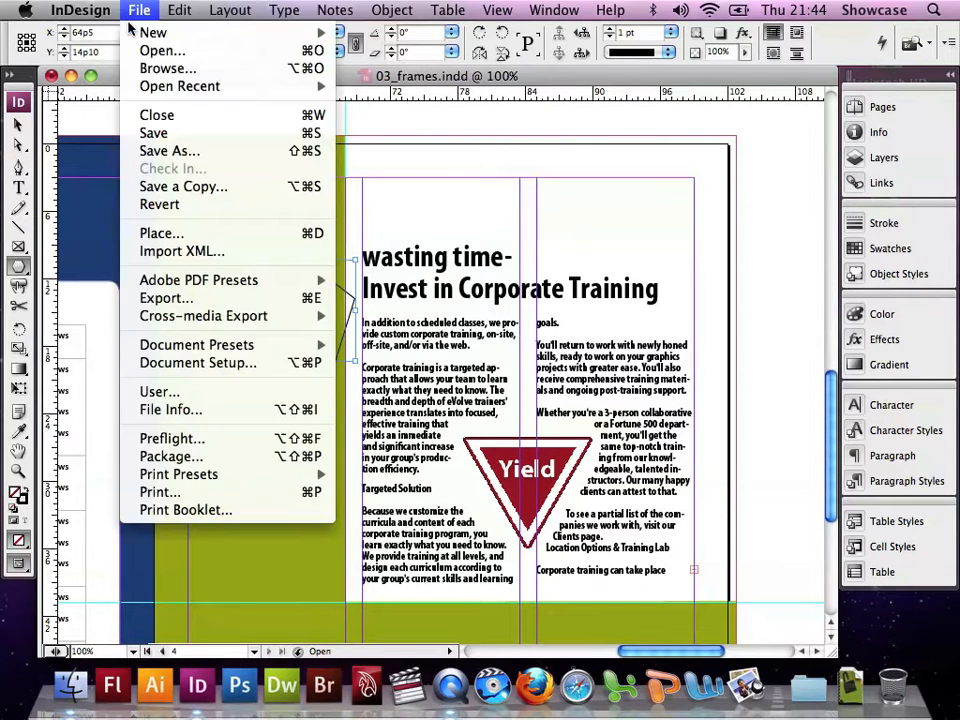
click(162, 233)
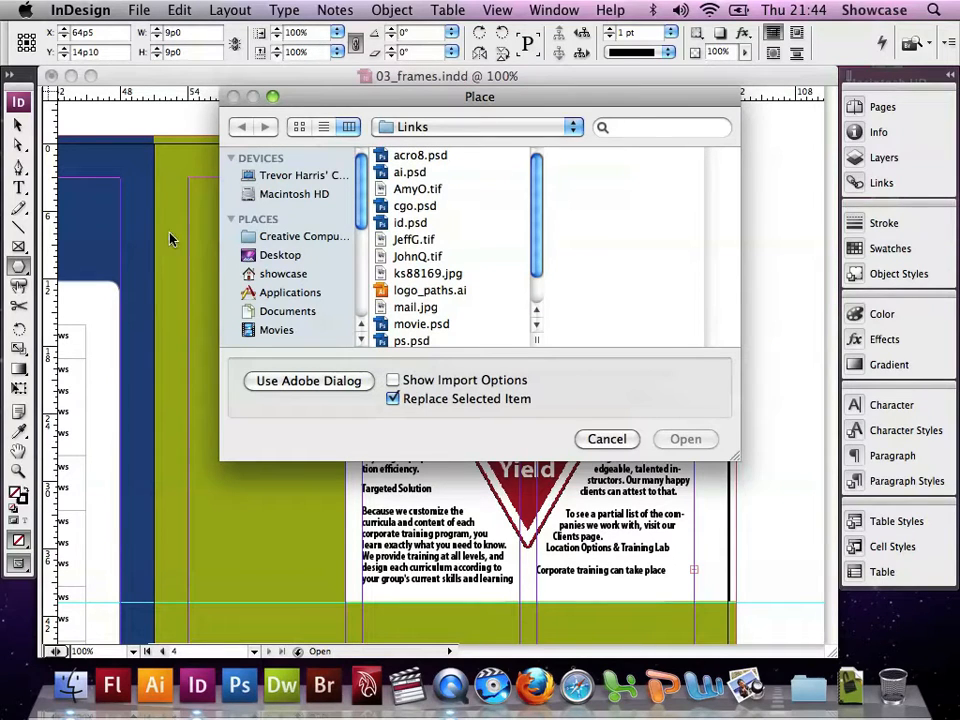
scroll(410, 280, down, 1)
scroll(410, 280, down, 1)
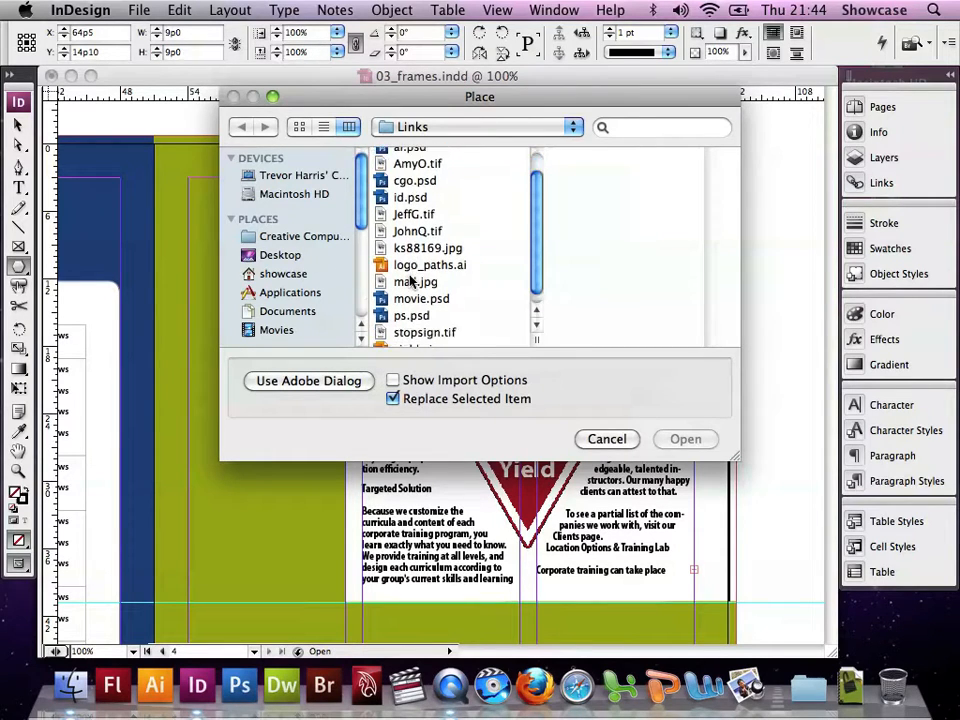
click(432, 333)
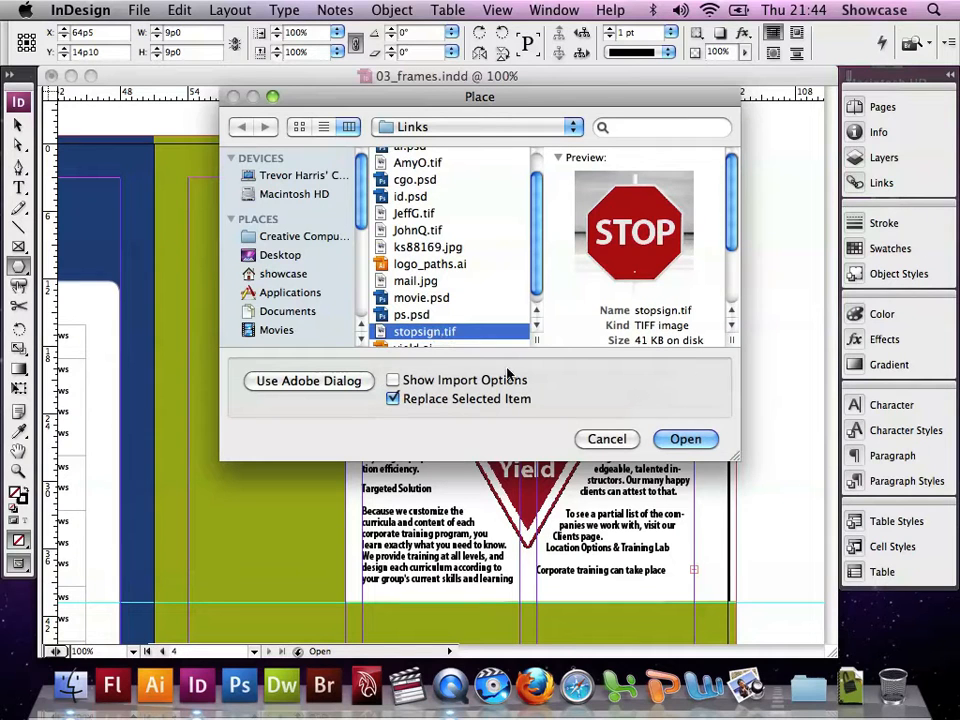
click(686, 440)
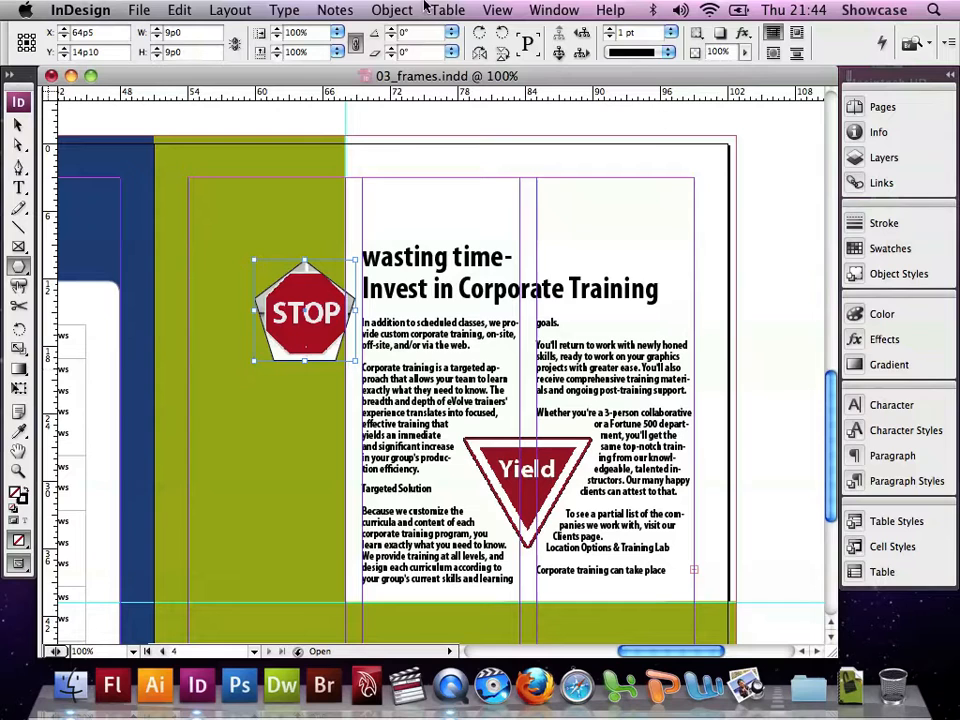
Center the stop sign image within its frame
click(392, 10)
mouse_move(470, 244)
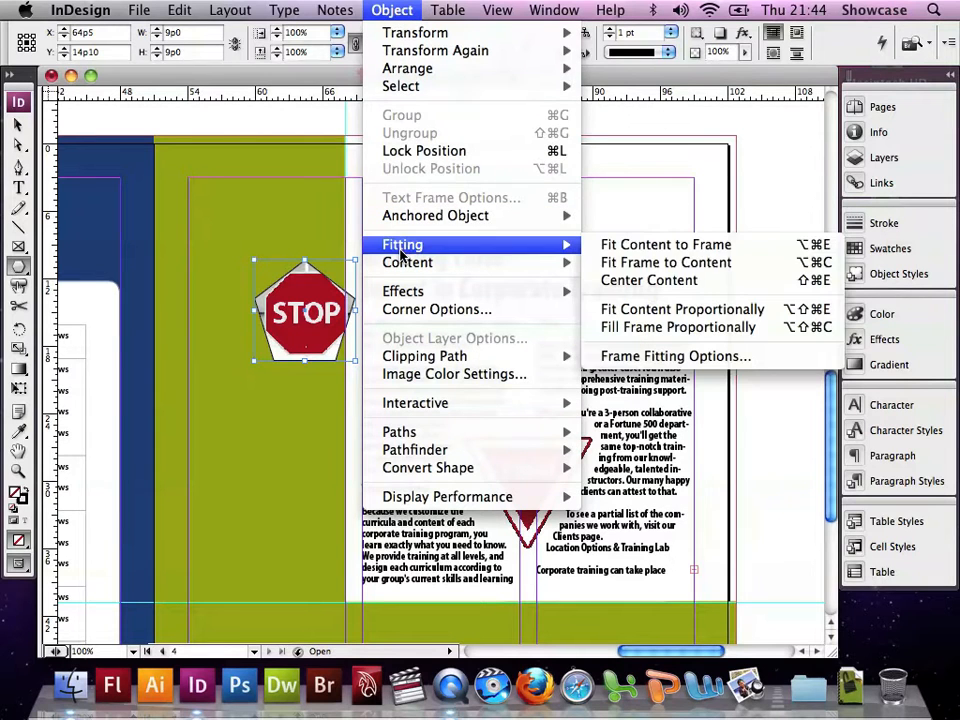
click(671, 281)
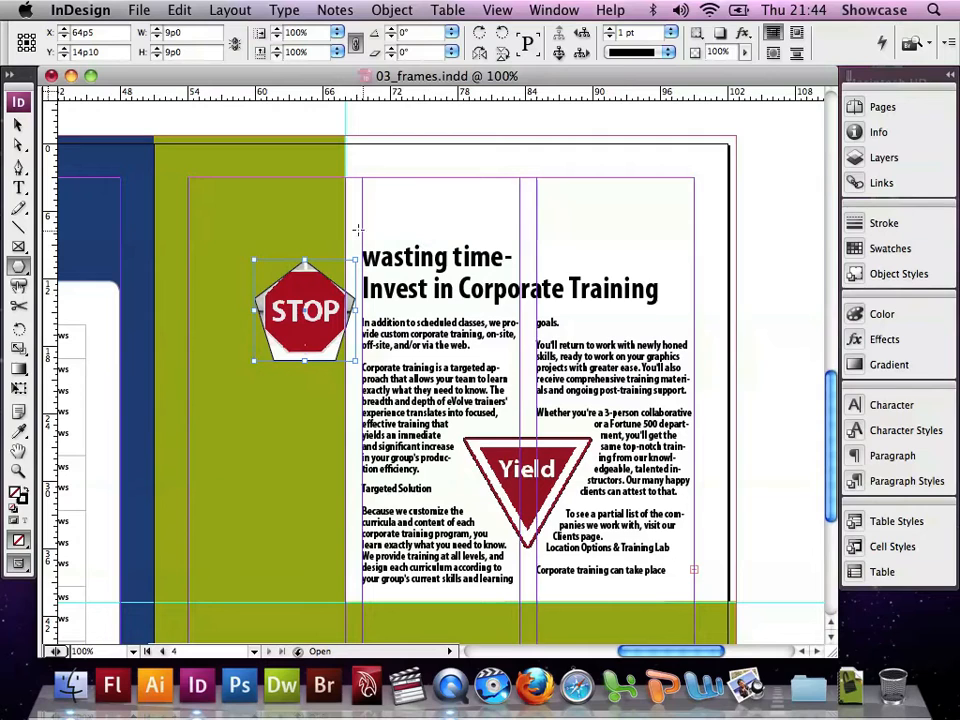
Set the polygon sides to 8 and convert the stop sign frame into an eight-sided polygon
double_click(18, 268)
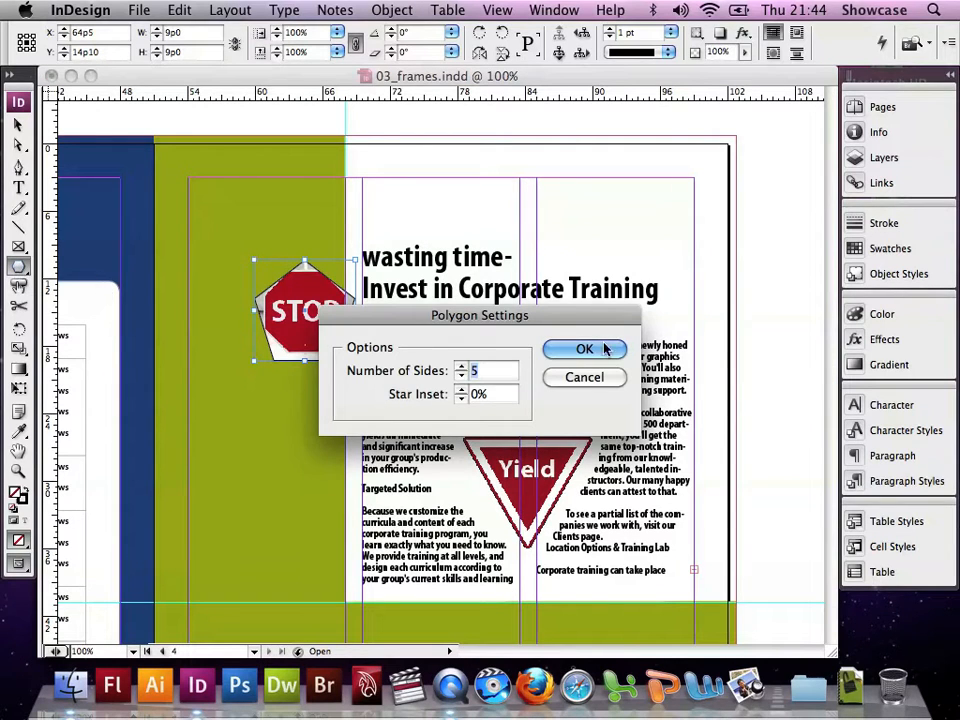
click(460, 367)
click(460, 367)
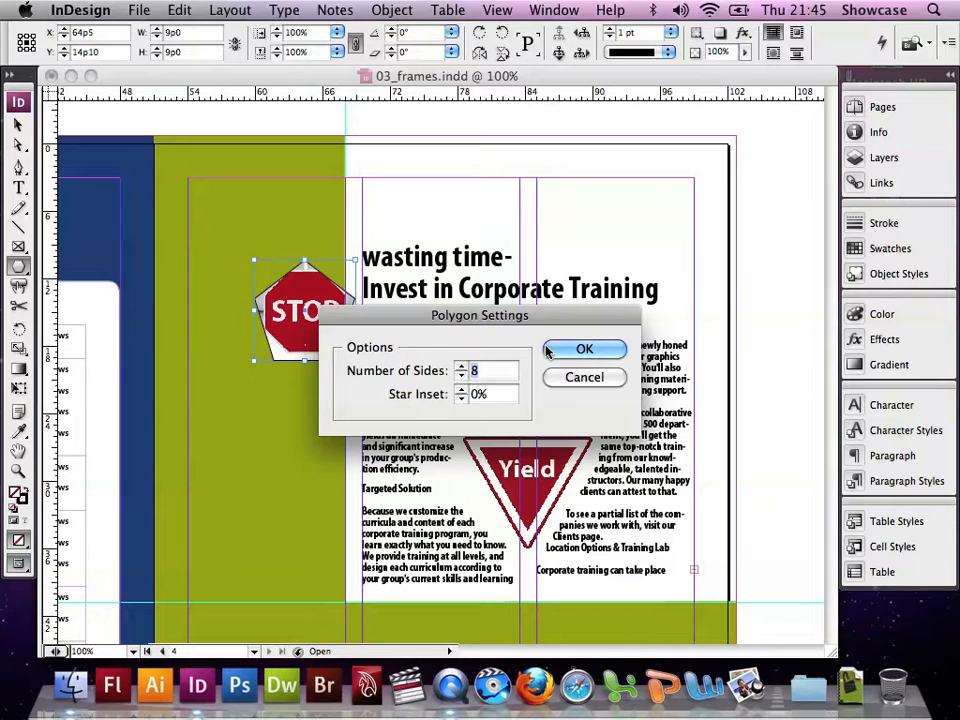
click(584, 349)
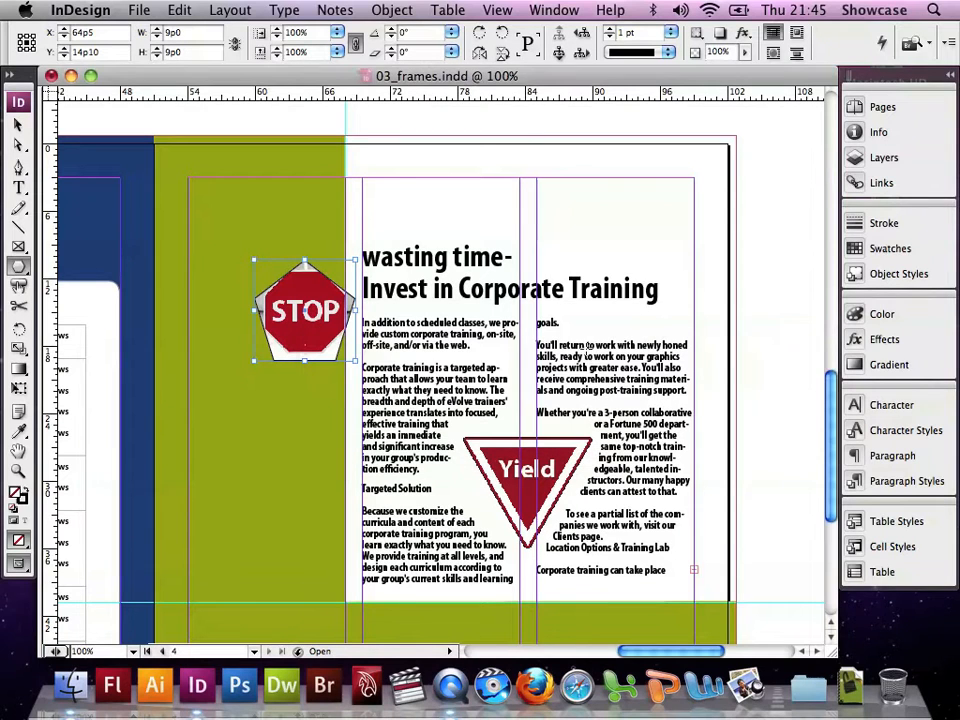
click(390, 10)
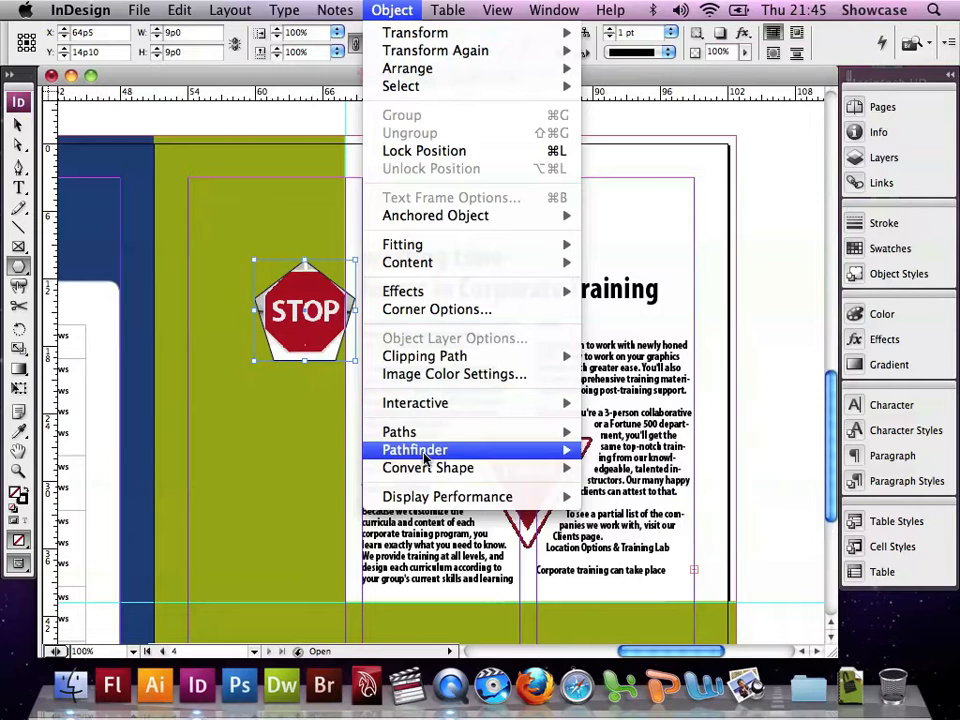
mouse_move(427, 469)
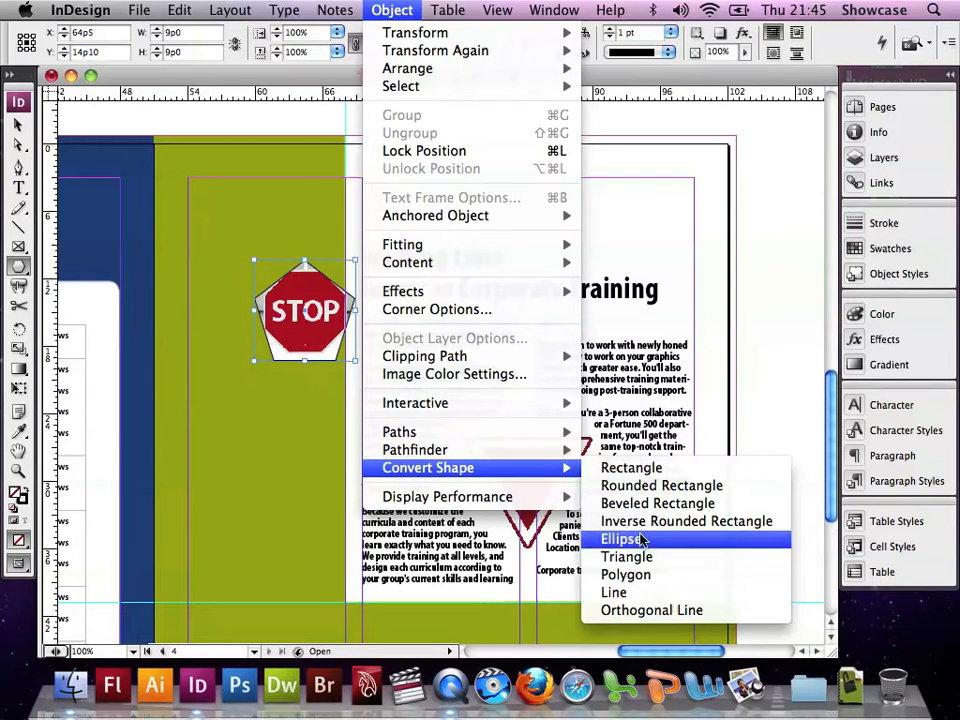
click(641, 576)
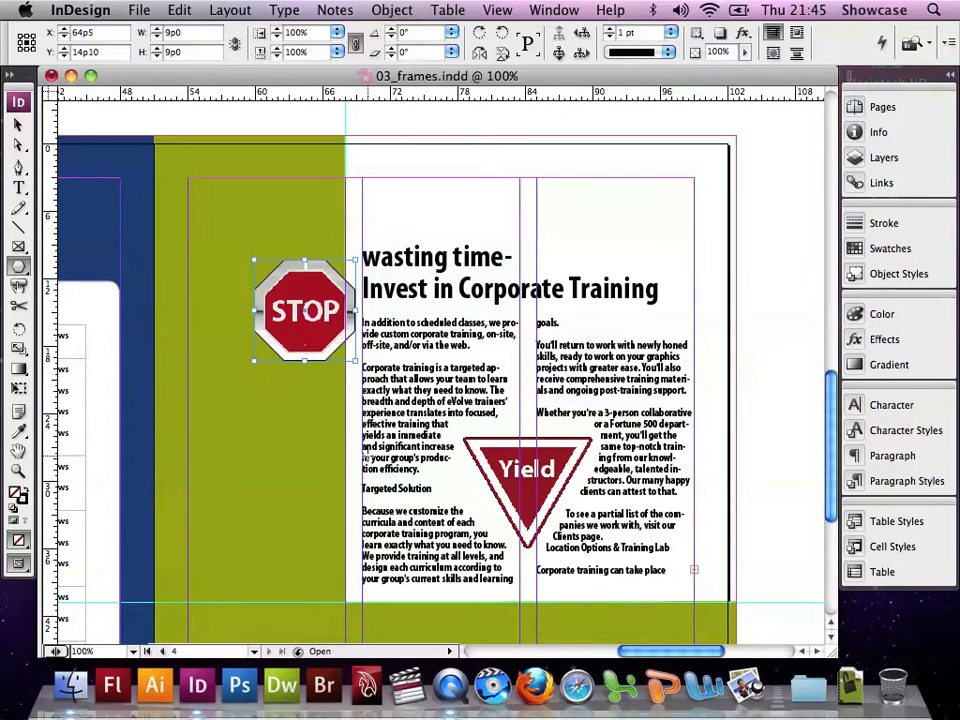
Move the stop sign frame up and to the left within the green column
click(15, 123)
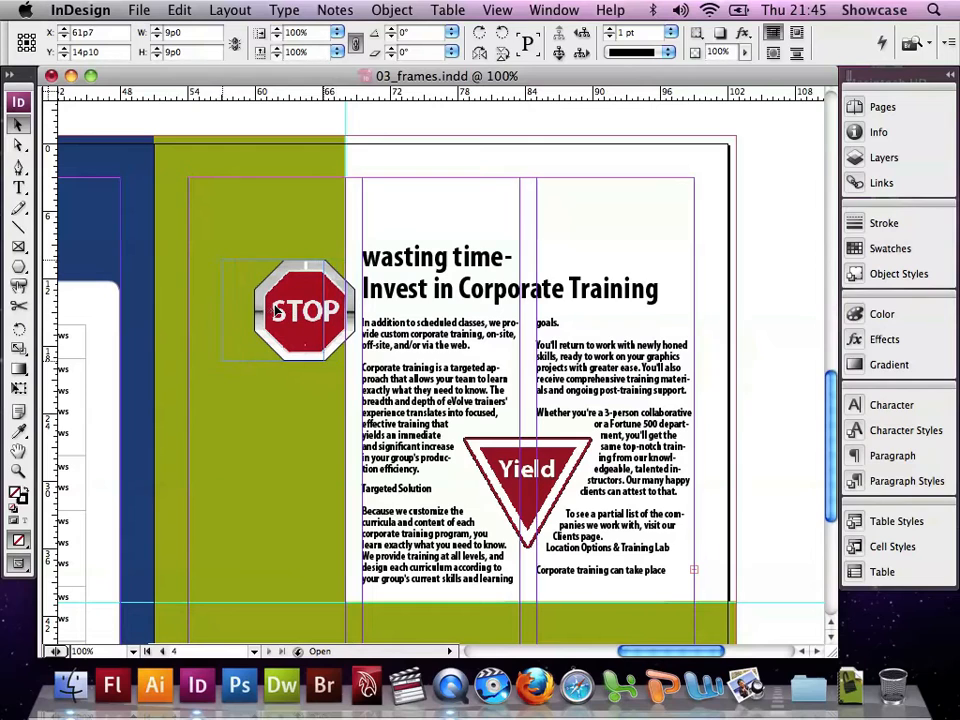
drag(308, 312, 276, 310)
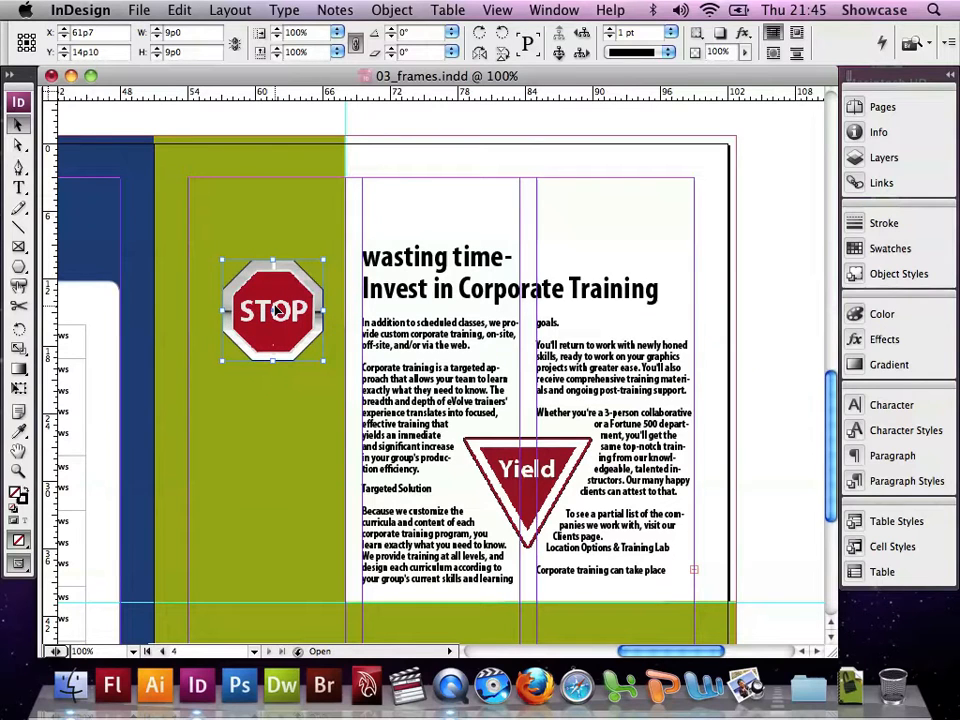
drag(276, 310, 278, 285)
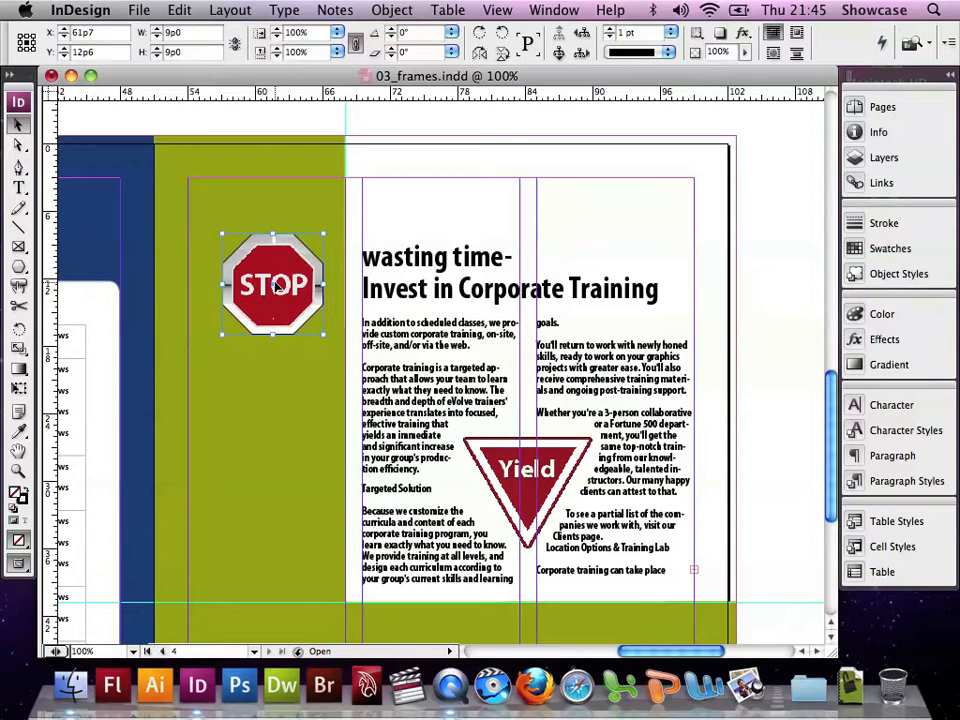
Convert the globe image frame on spread 3–4 into a rounded rectangle
click(865, 110)
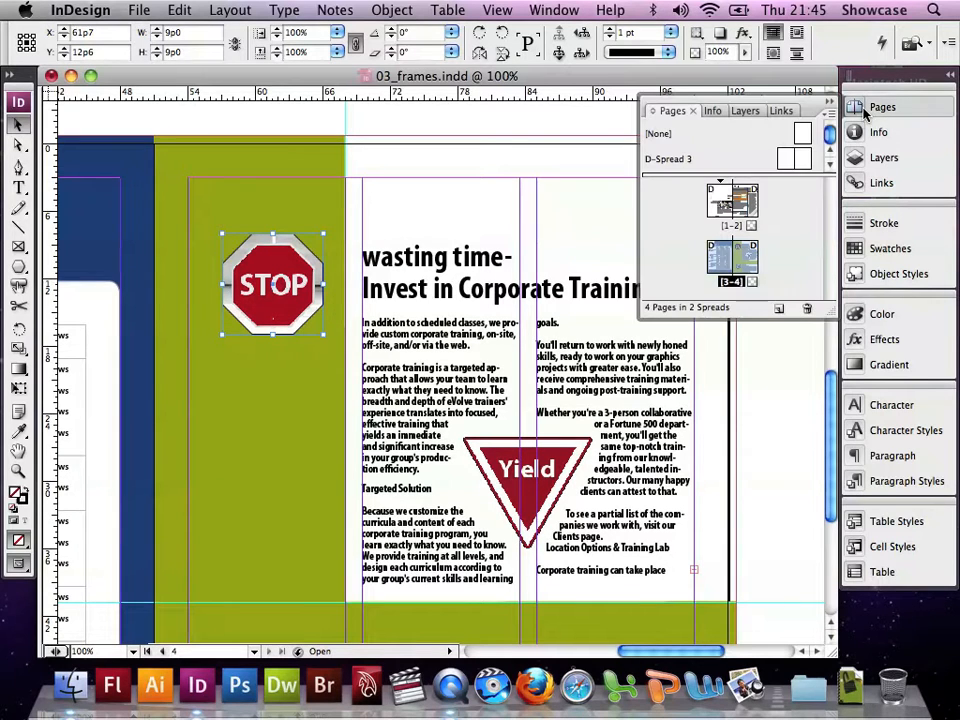
double_click(745, 265)
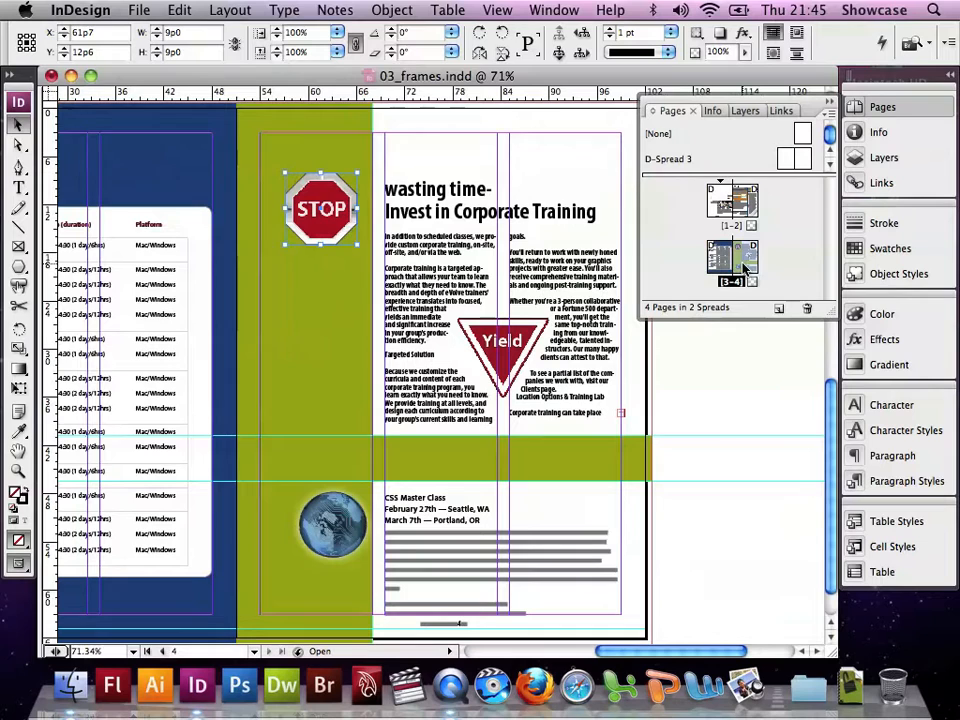
click(347, 535)
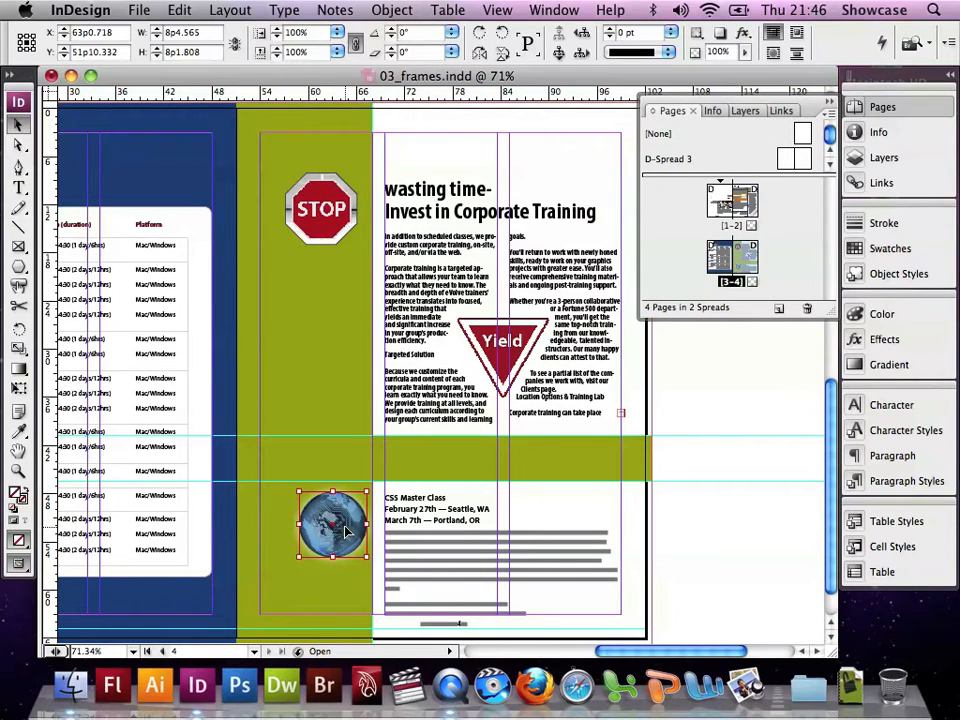
click(388, 12)
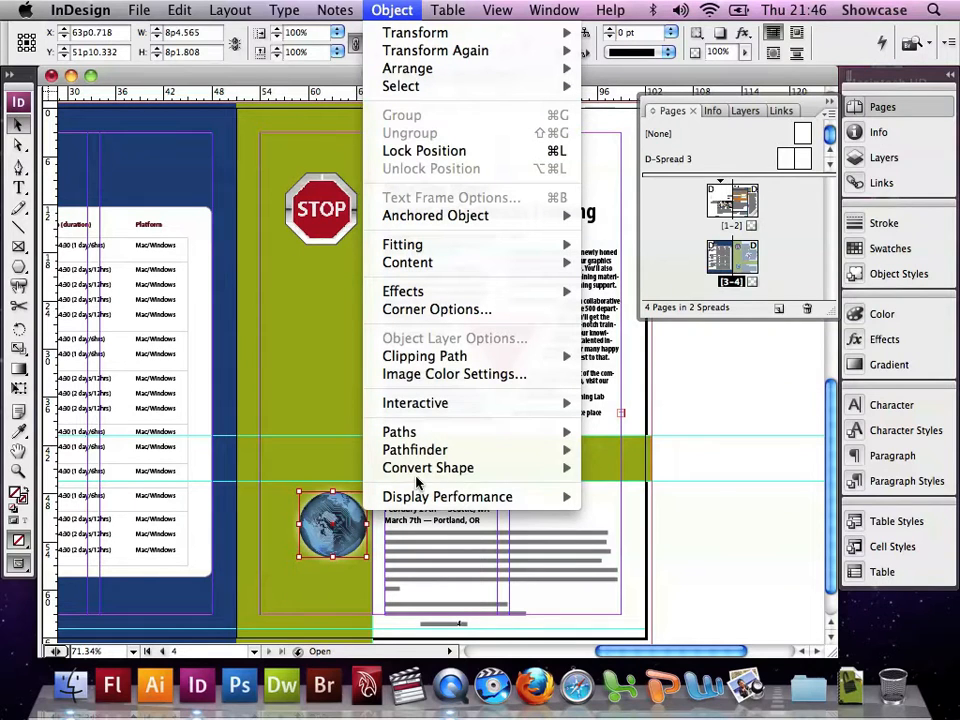
mouse_move(418, 470)
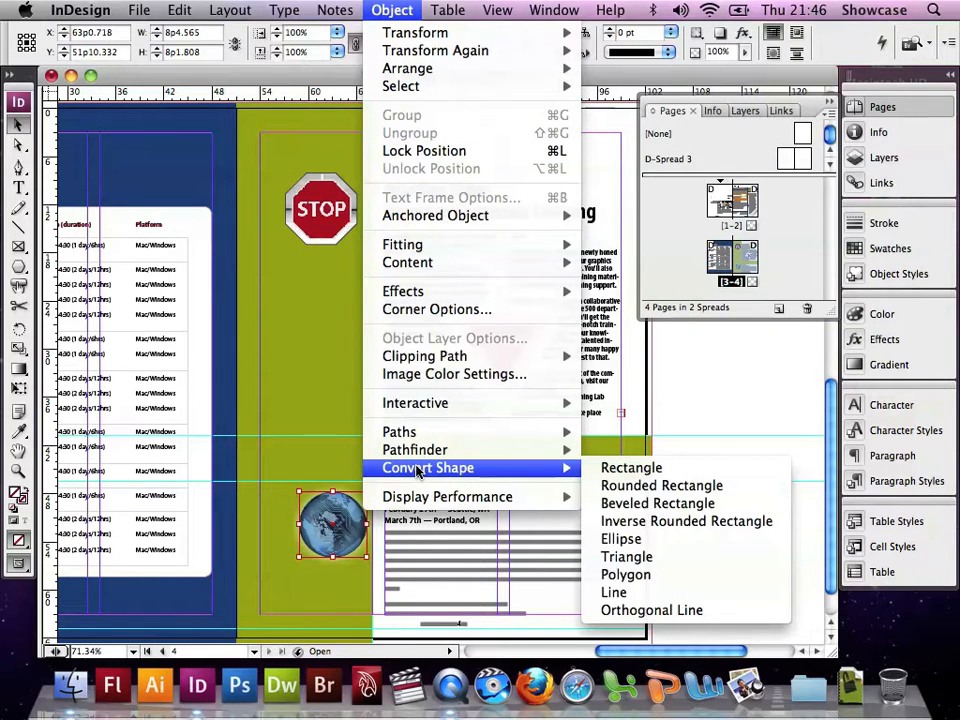
click(724, 486)
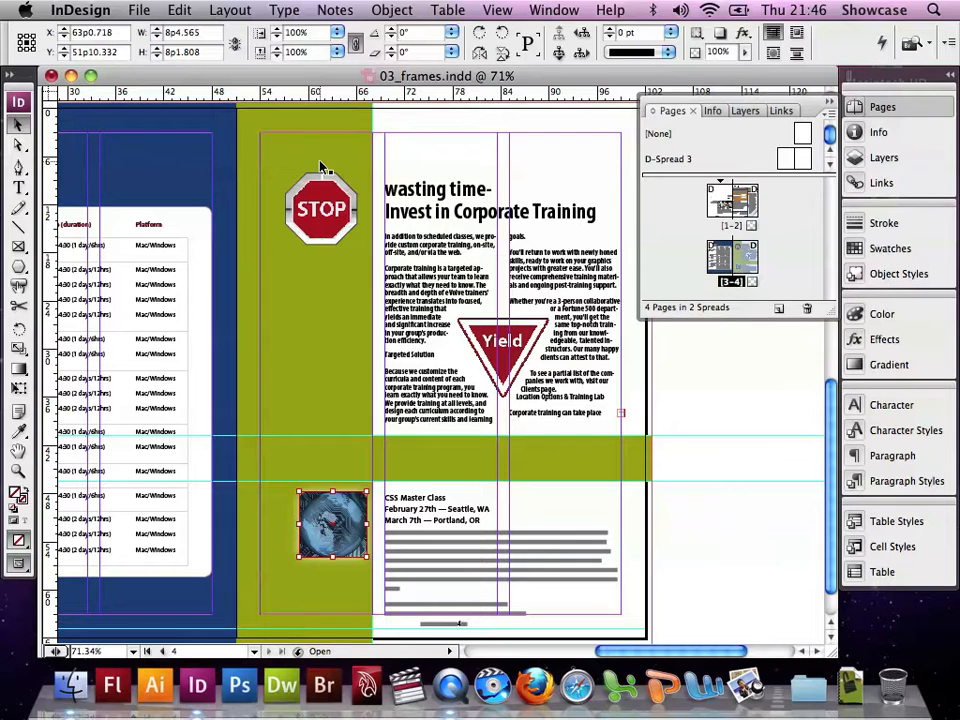
Deselect everything, then shrink the stop sign frame from its corners to about 7p2 square
click(172, 8)
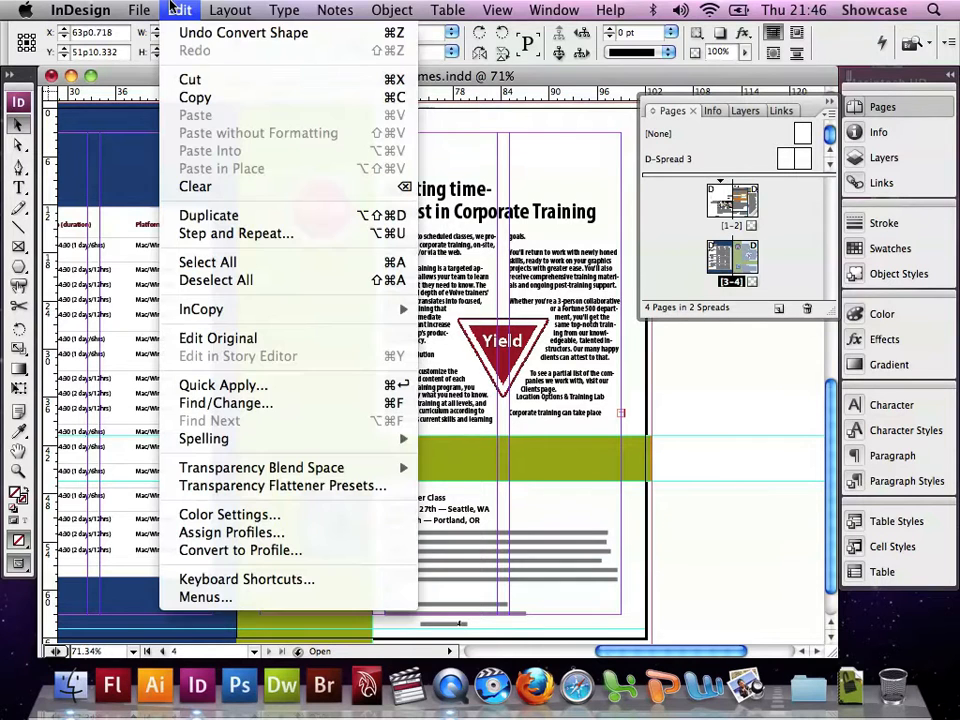
click(229, 287)
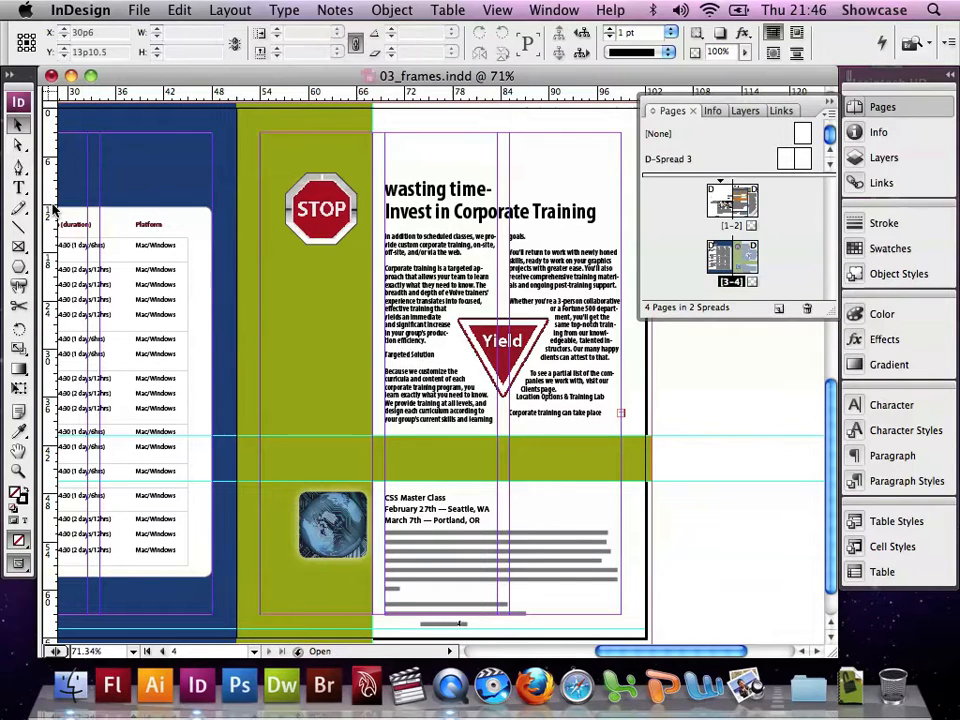
click(320, 210)
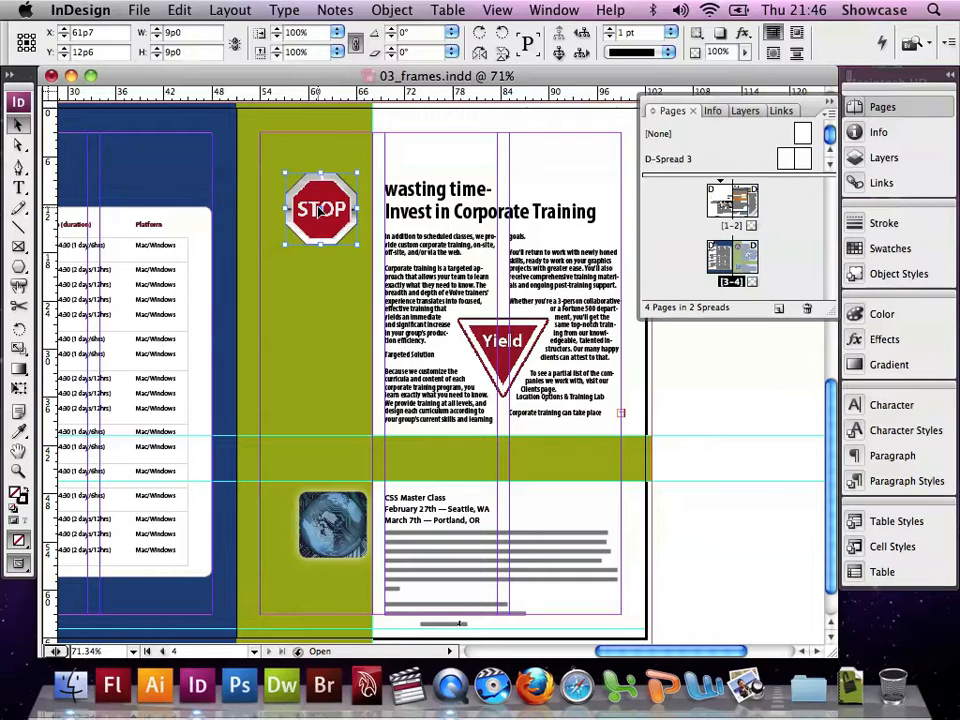
drag(283, 172, 274, 164)
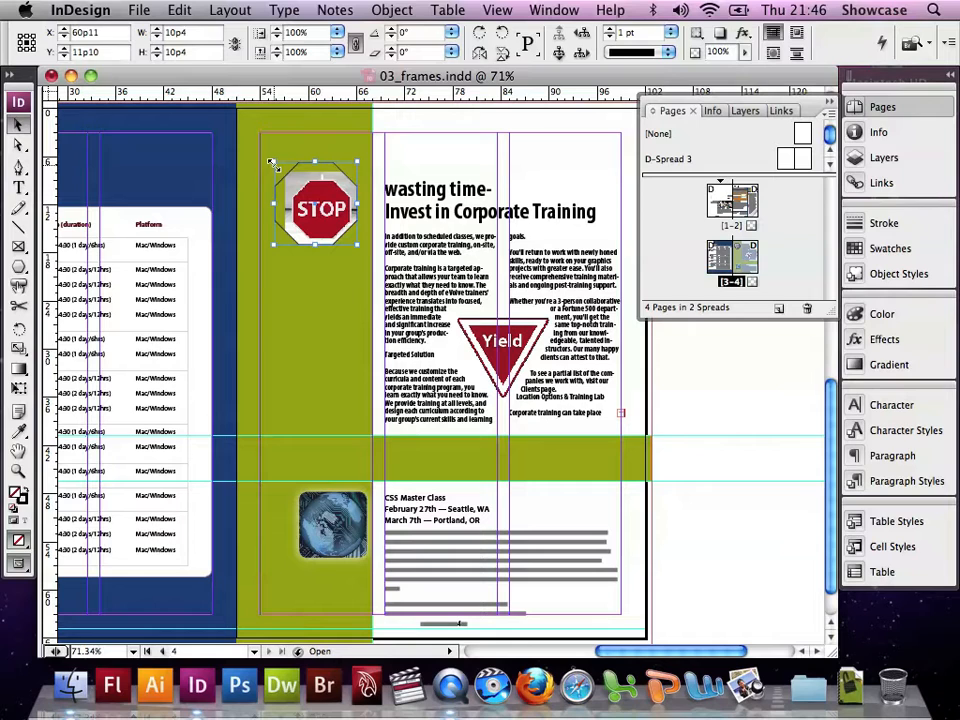
drag(273, 163, 279, 171)
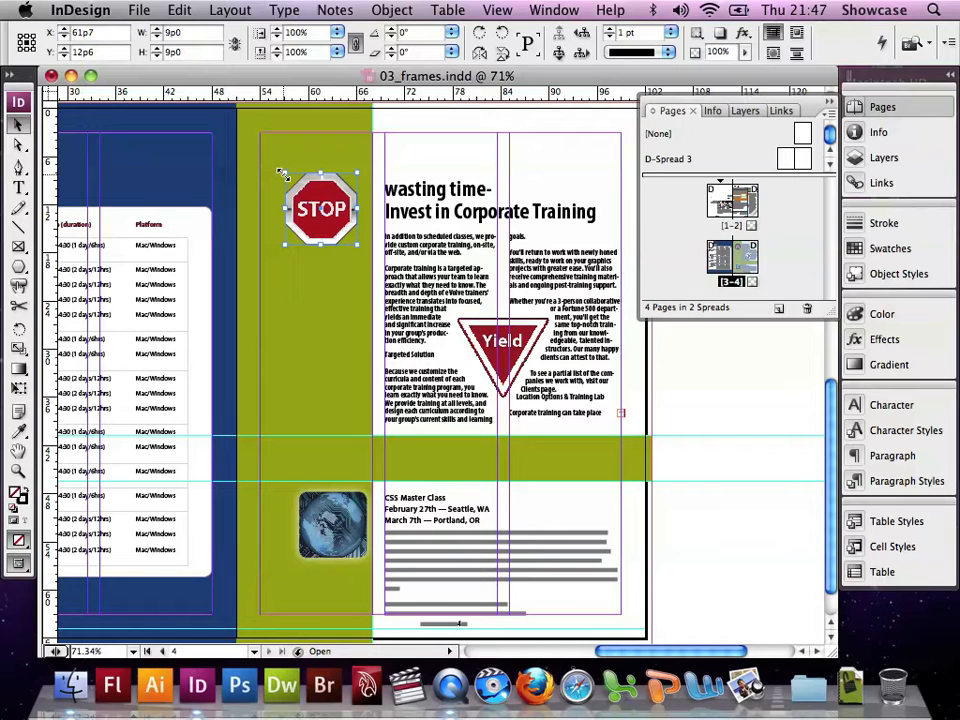
drag(282, 174, 291, 180)
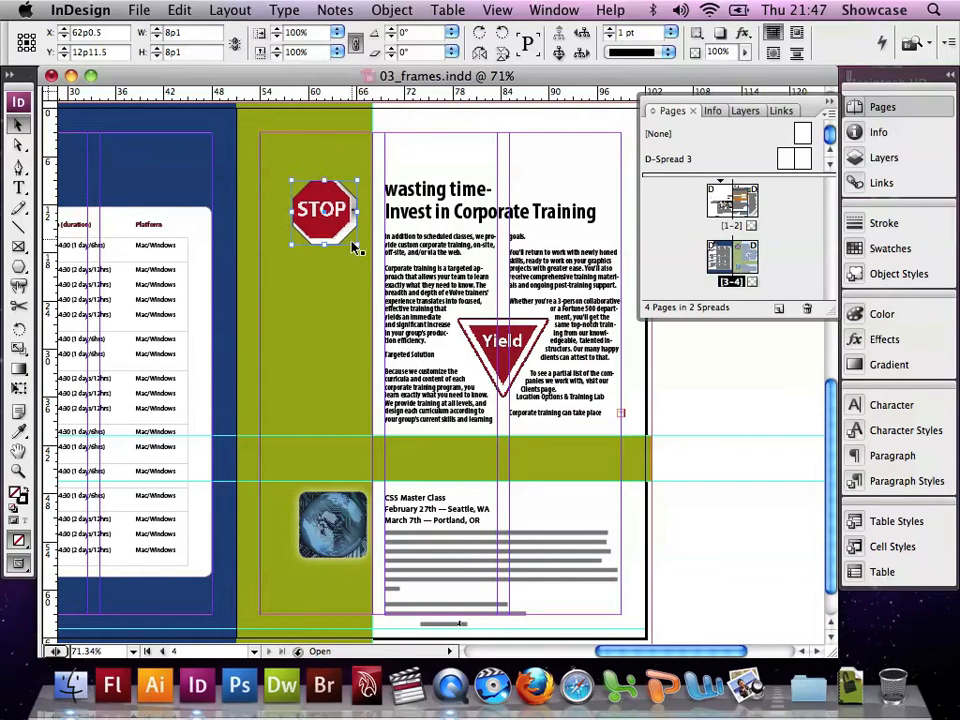
drag(355, 243, 347, 238)
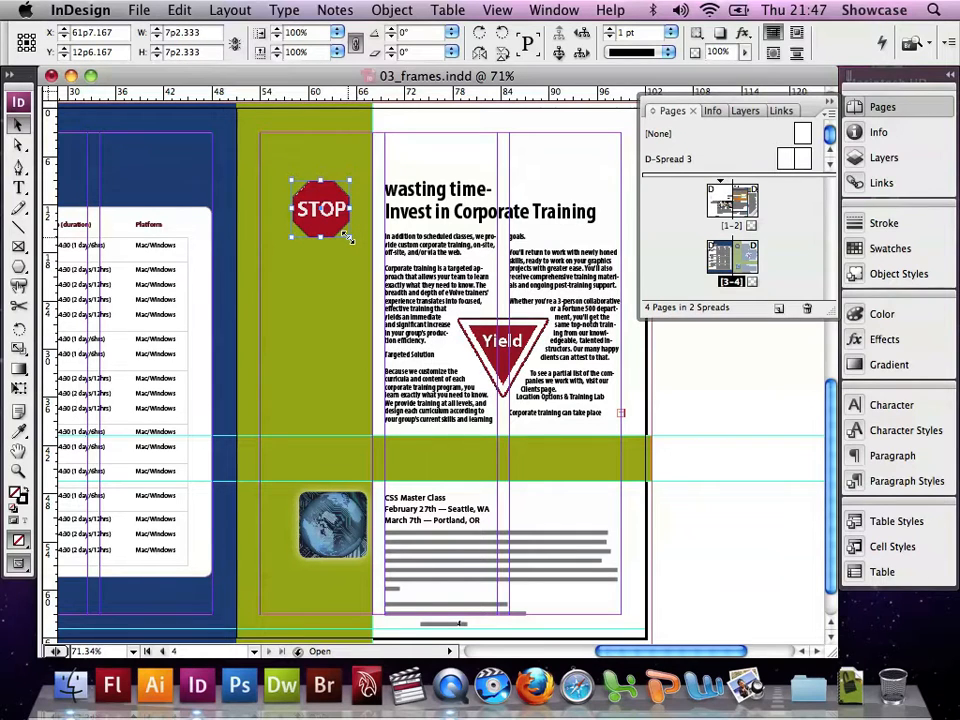
Adjust the stop sign frame's corner so it measures about 7p2.833 square
click(16, 471)
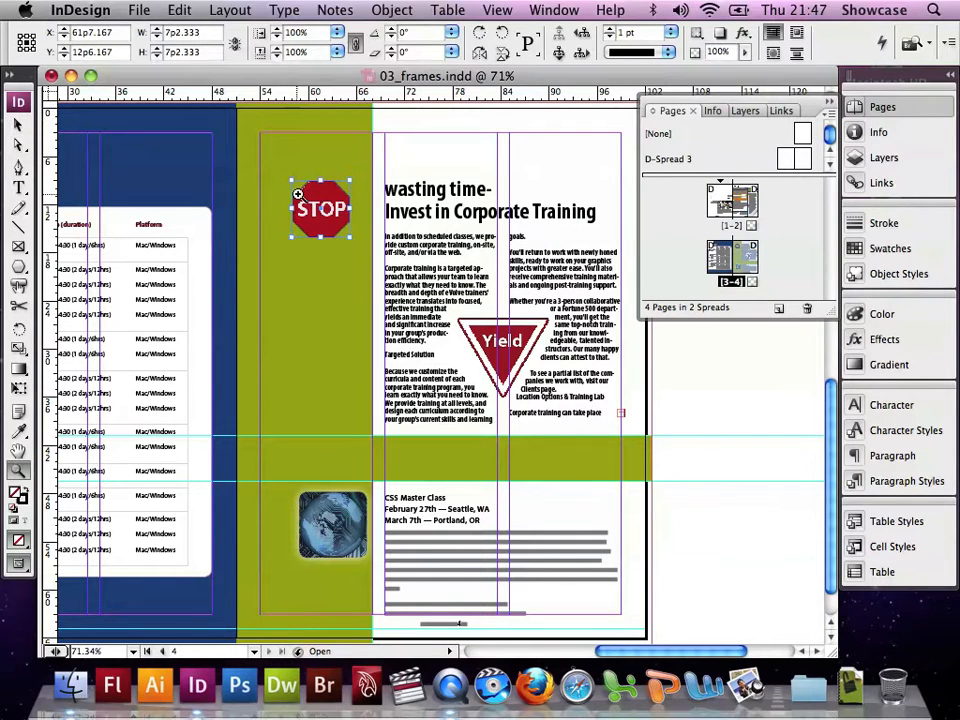
click(238, 150)
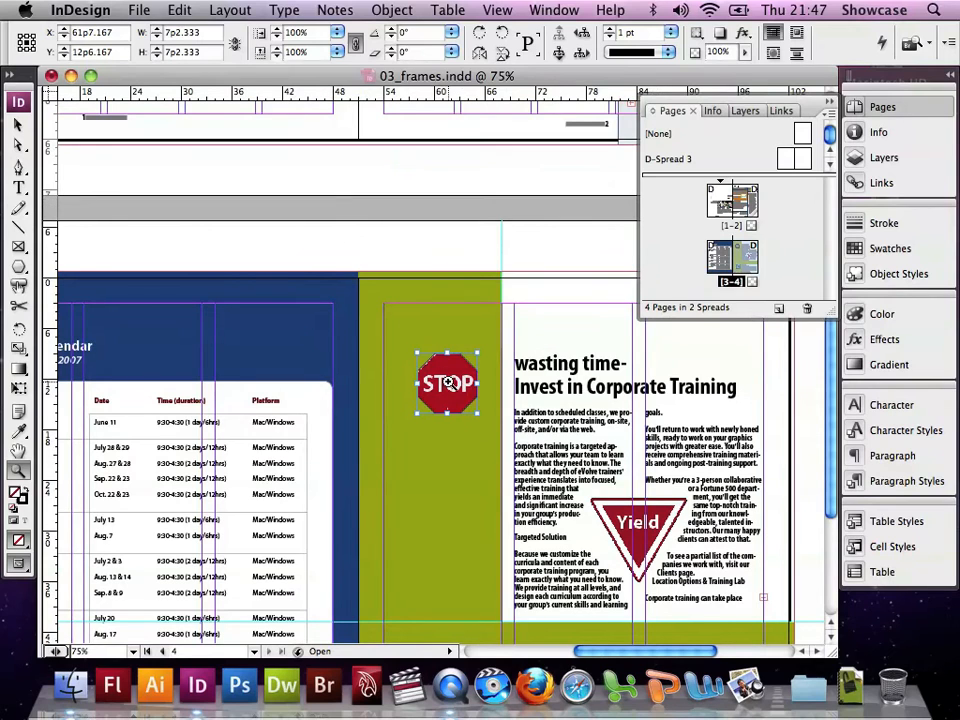
click(446, 380)
click(450, 370)
click(450, 368)
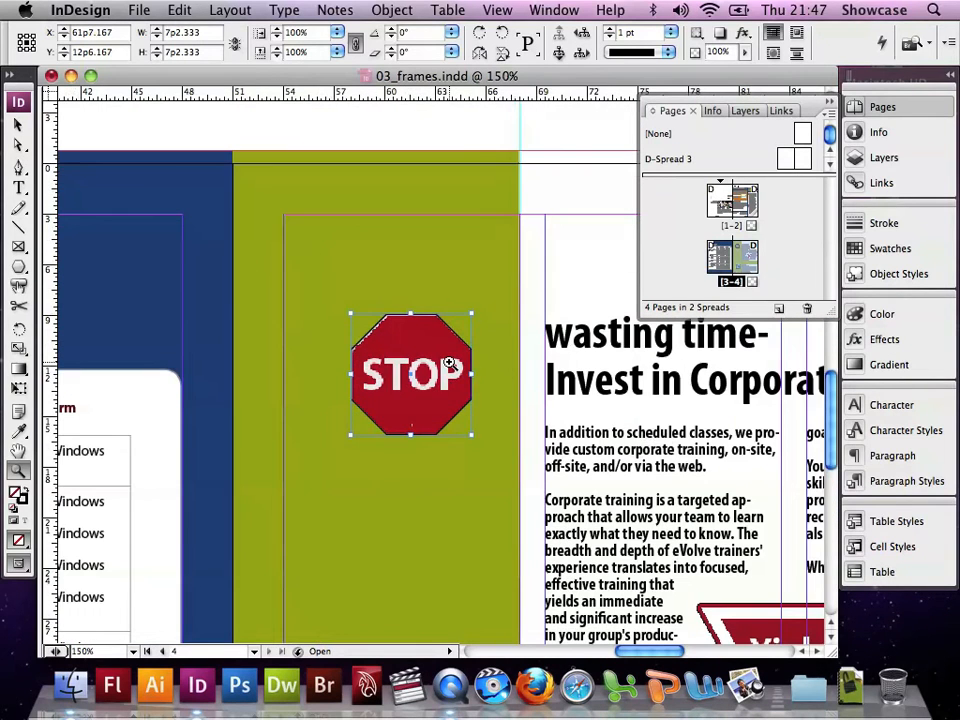
click(449, 364)
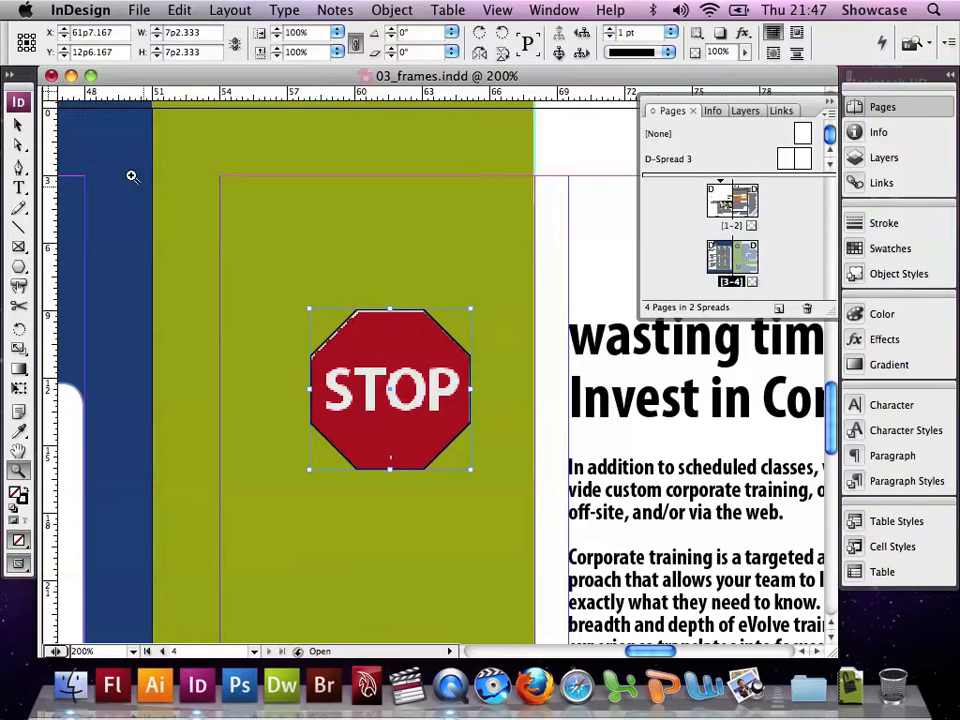
click(18, 124)
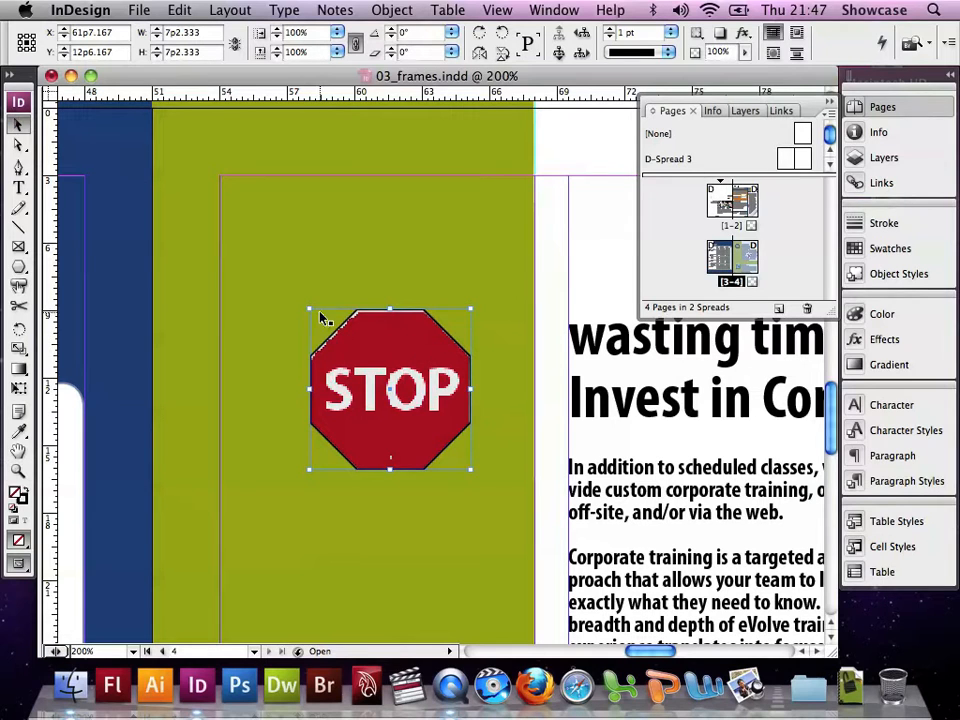
drag(309, 308, 310, 309)
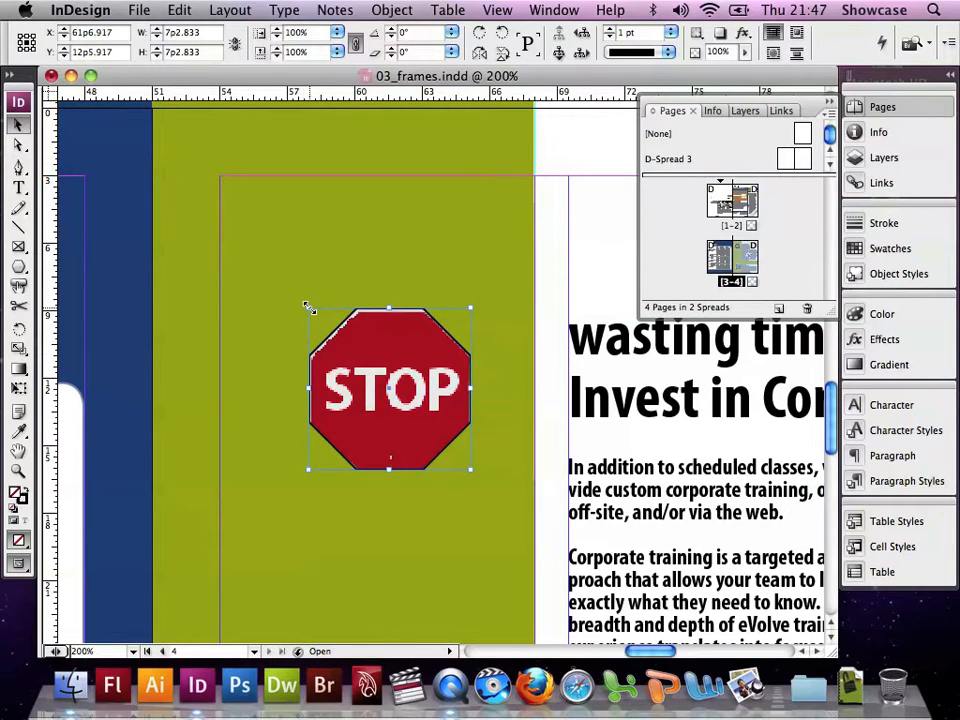
With the Position tool, scale the stop sign image inside its frame to about 102.56% and nudge it down slightly
click(20, 146)
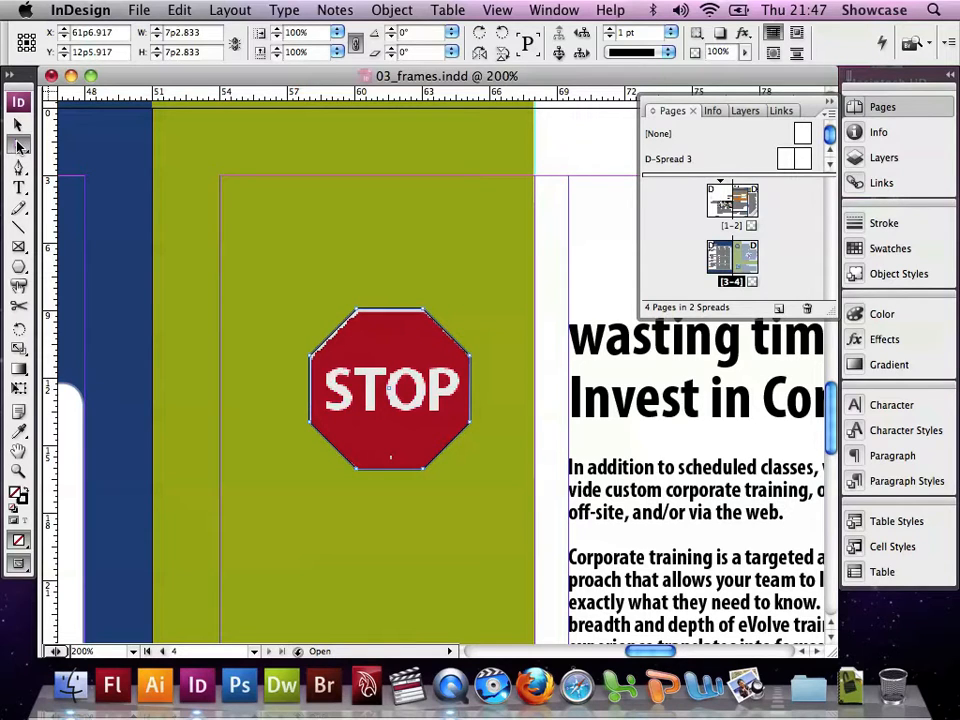
click(21, 146)
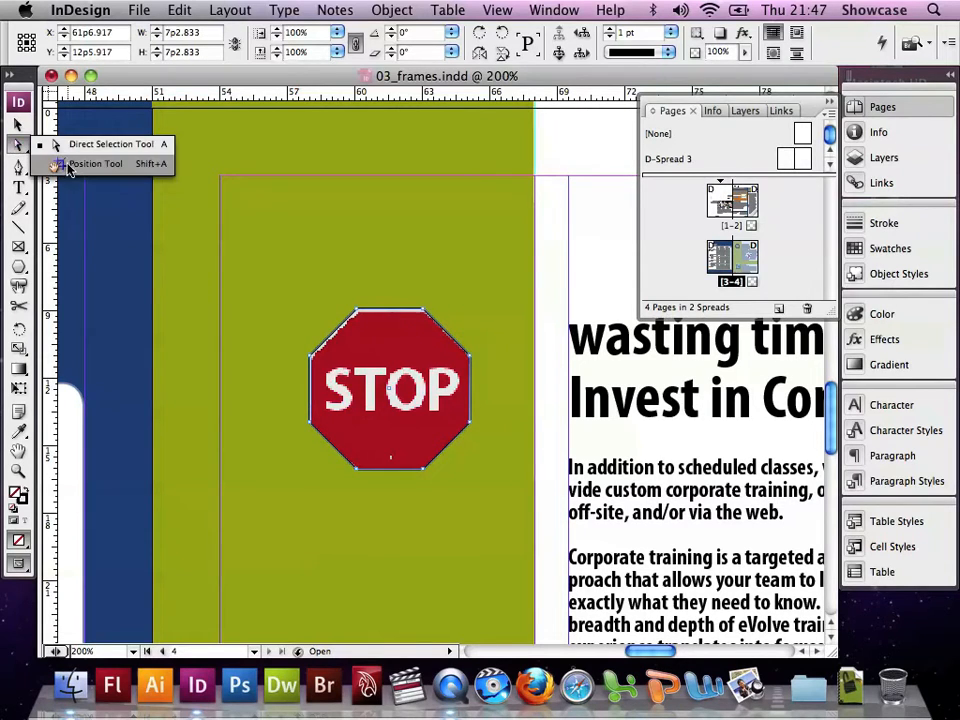
click(66, 164)
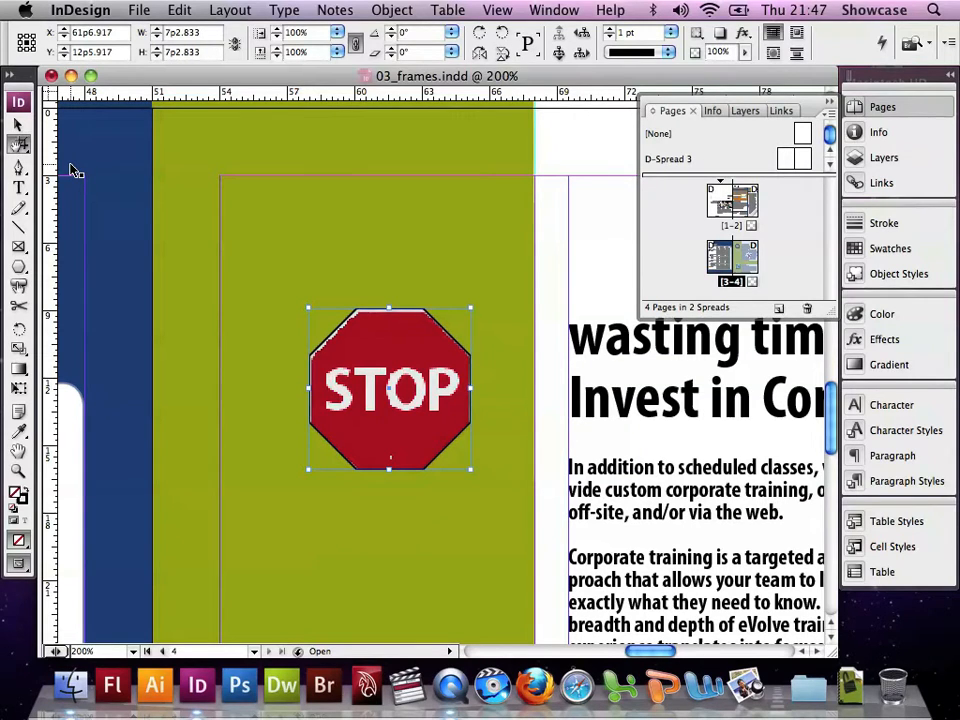
double_click(387, 374)
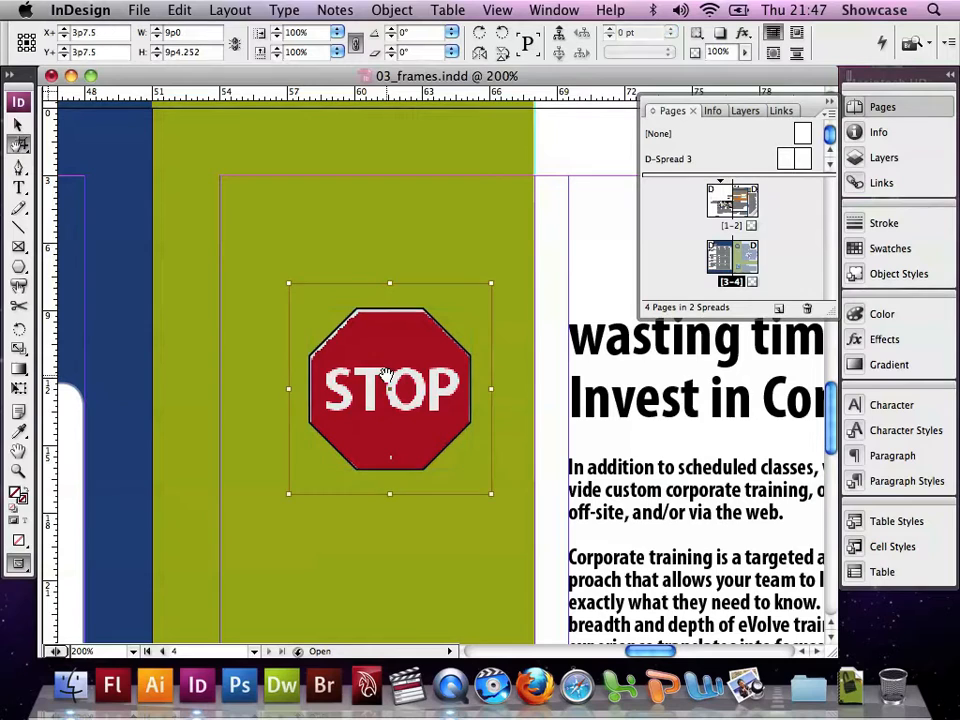
key(Left)
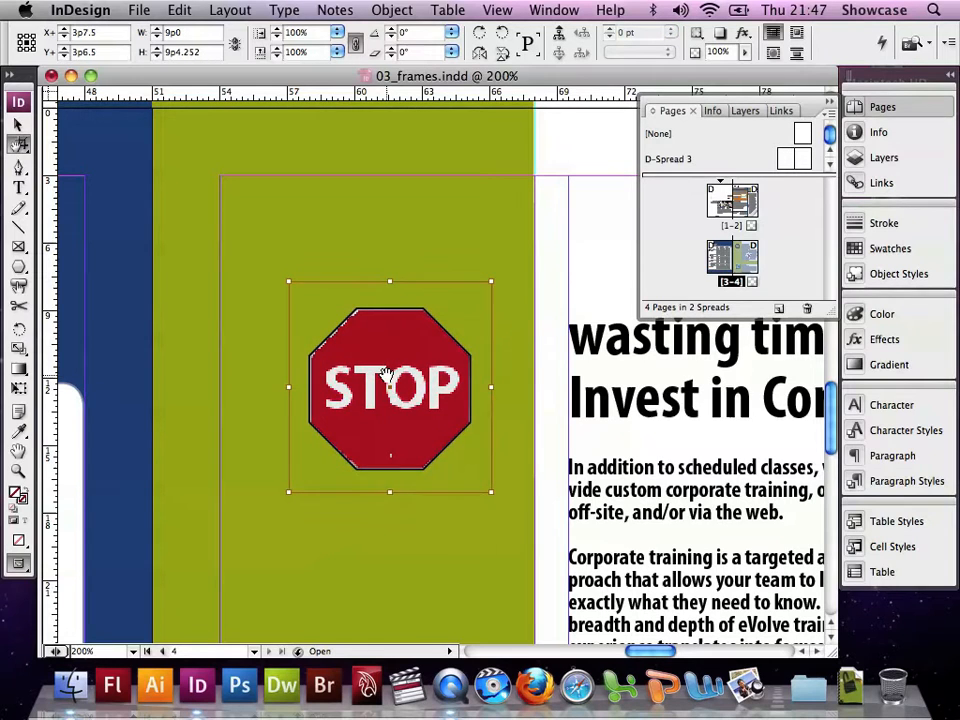
key(Right)
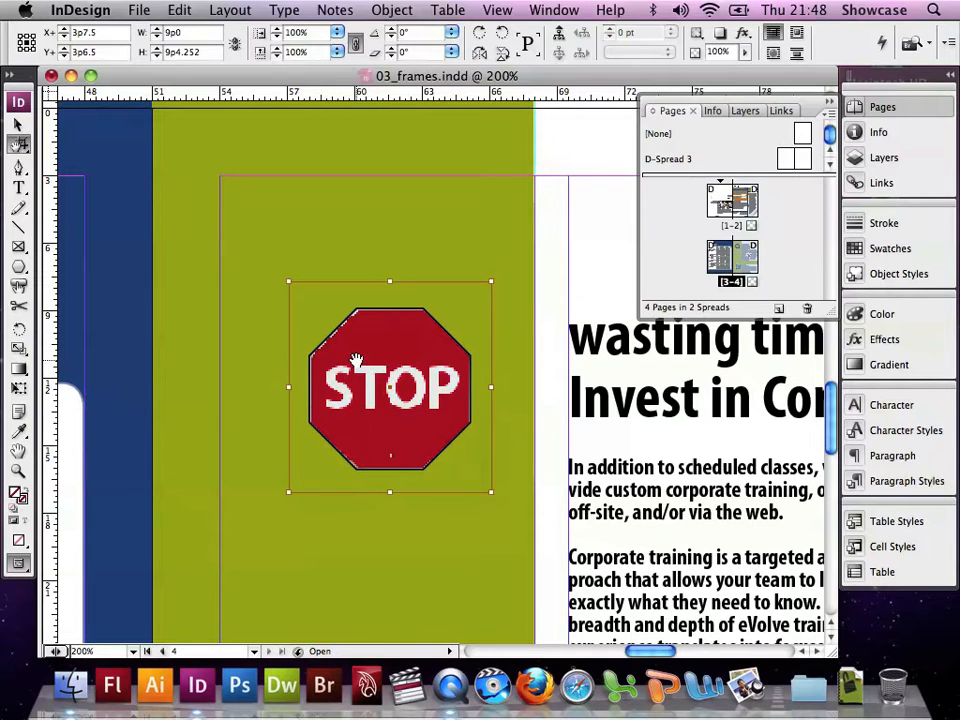
mouse_move(288, 281)
mouse_down()
mouse_move(281, 271)
mouse_move(285, 278)
mouse_up()
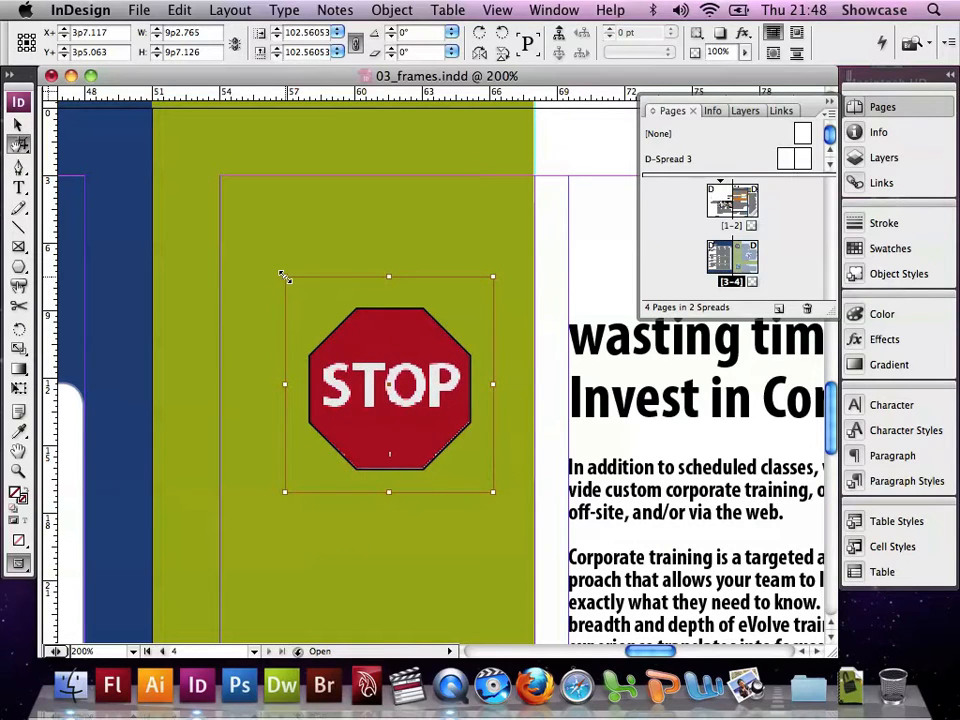
key(Down)
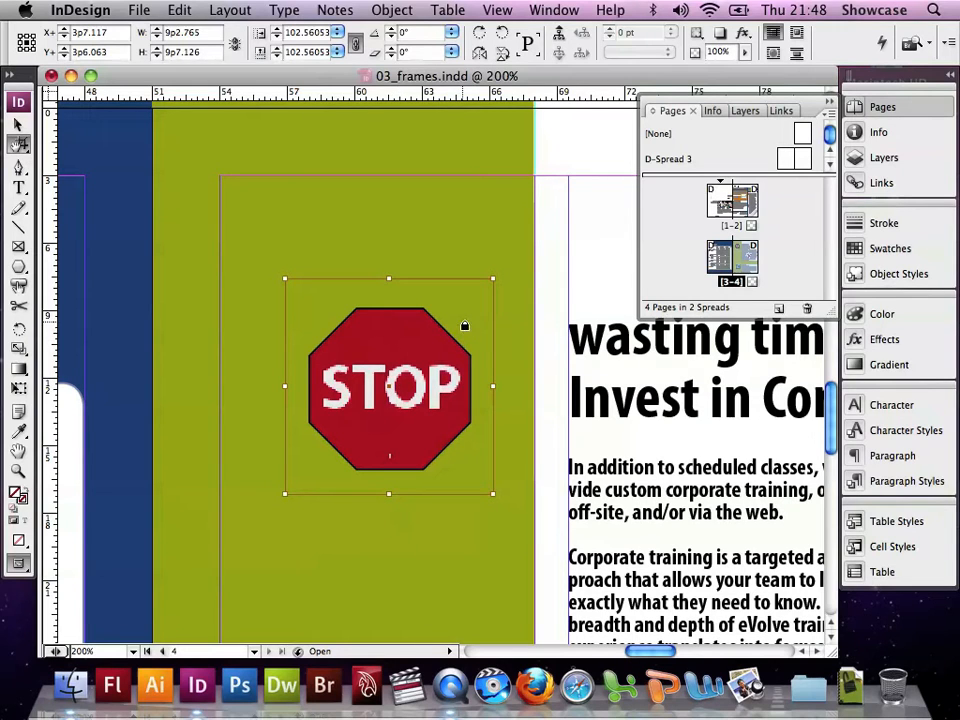
Move the stop sign frame about one pica to the right within the green column
click(484, 322)
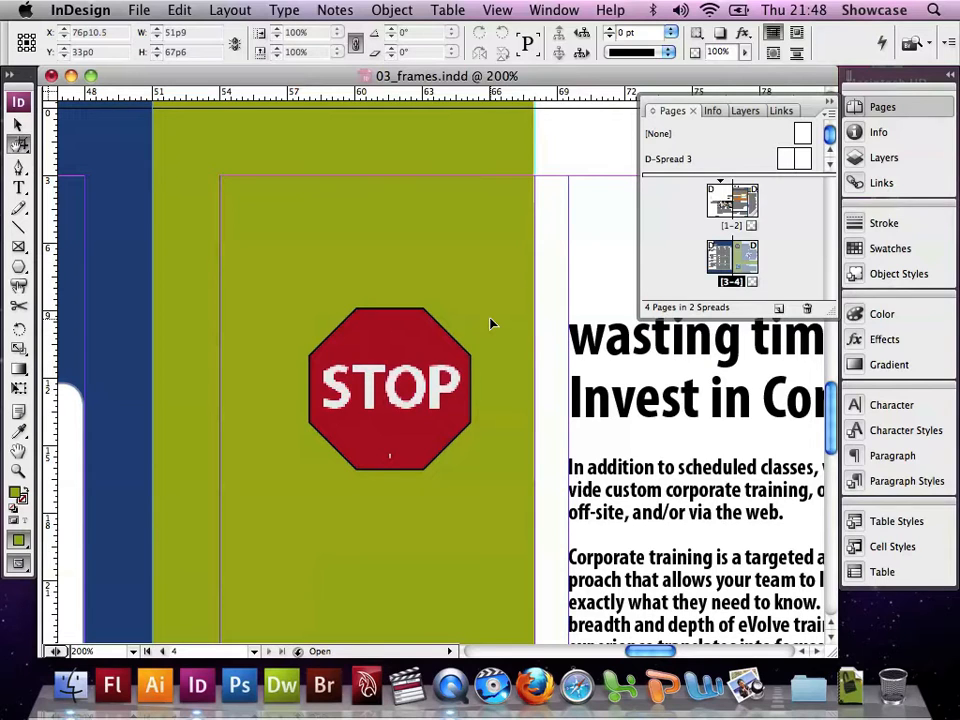
click(428, 340)
click(428, 340)
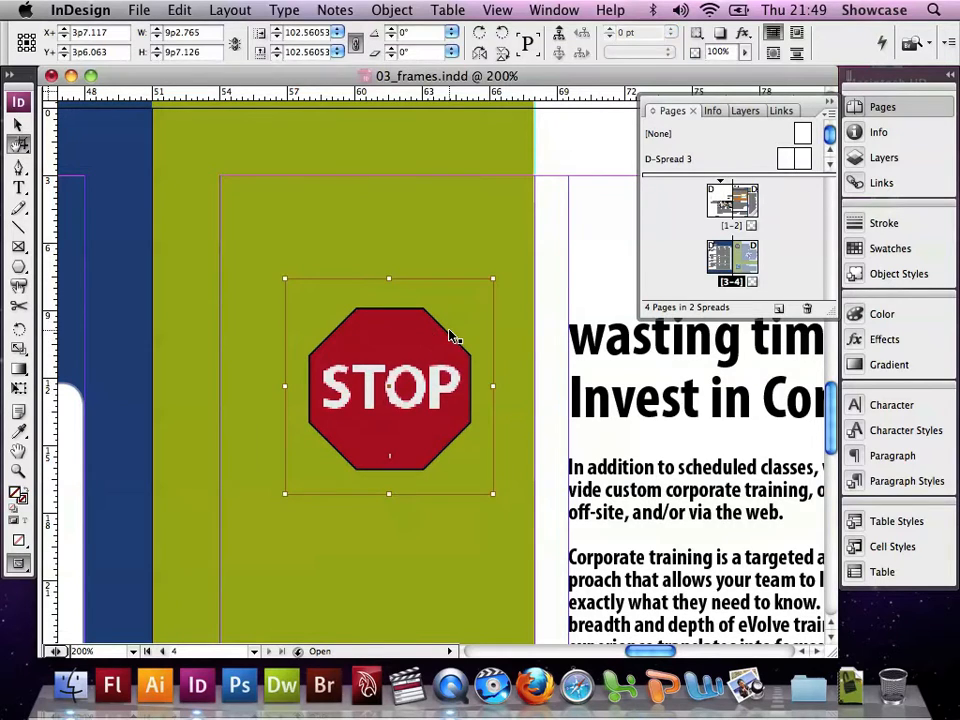
drag(446, 332, 468, 337)
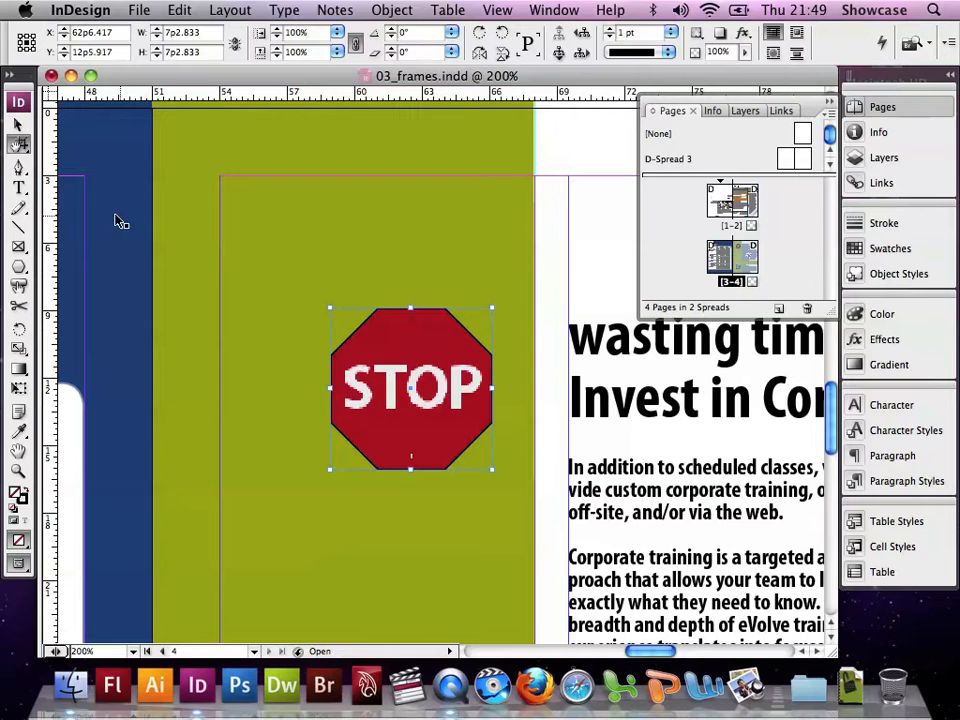
Select the globe image frame and rotate it 90° clockwise
click(17, 123)
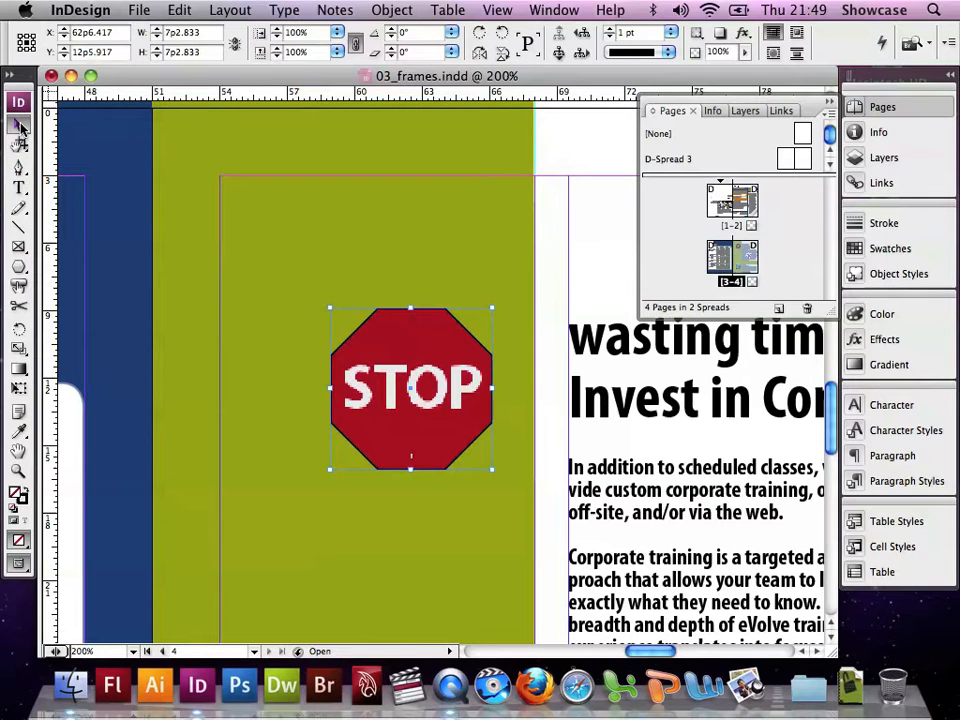
scroll(448, 318, down, 10)
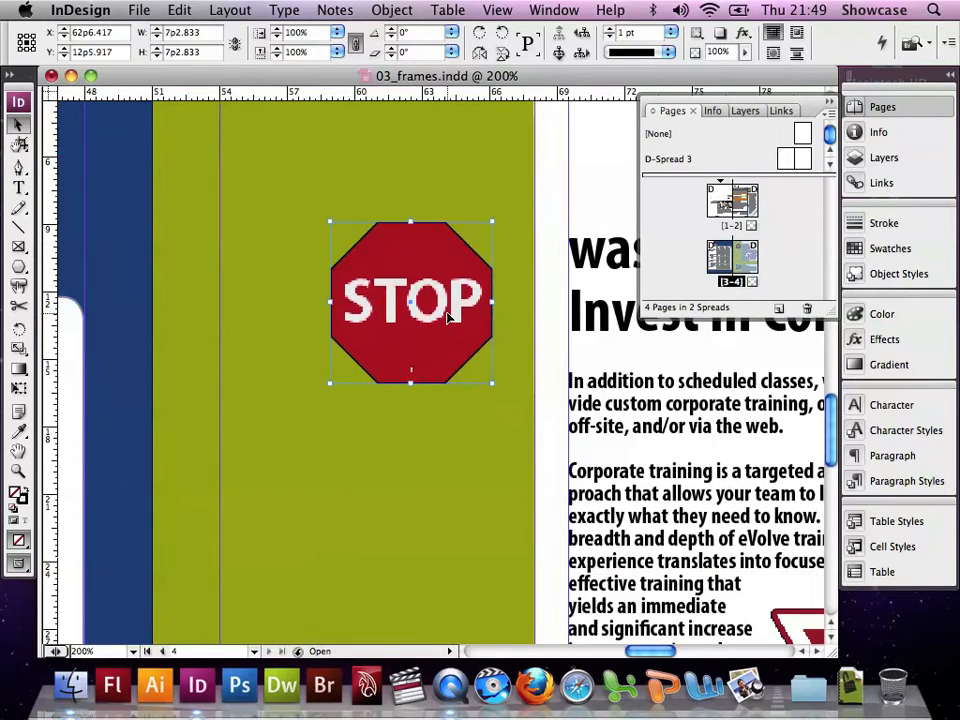
scroll(448, 318, up, 1)
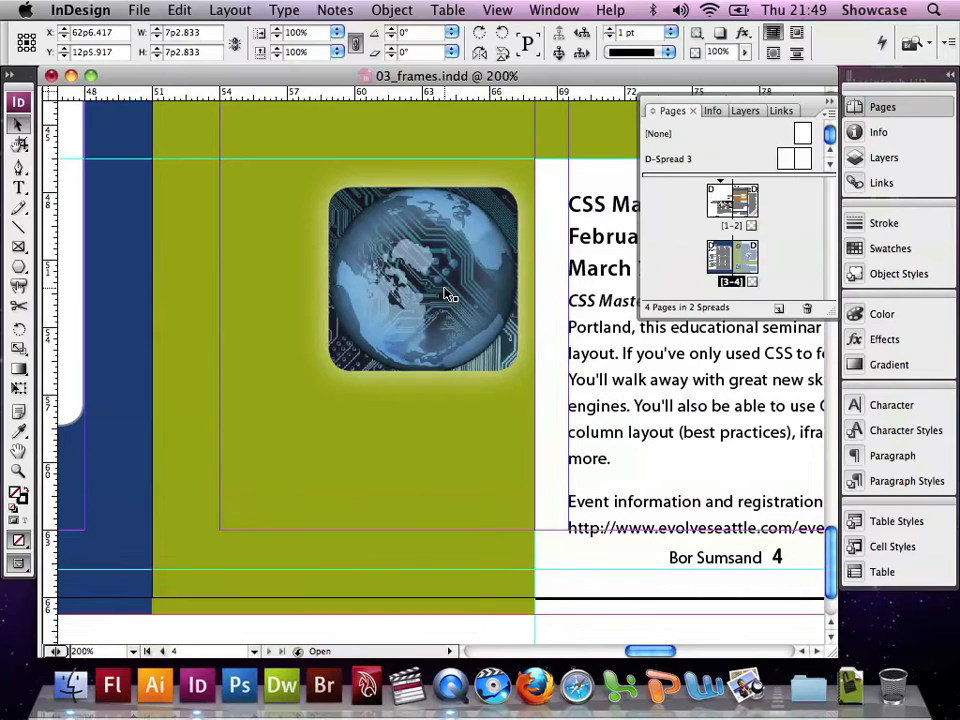
click(447, 294)
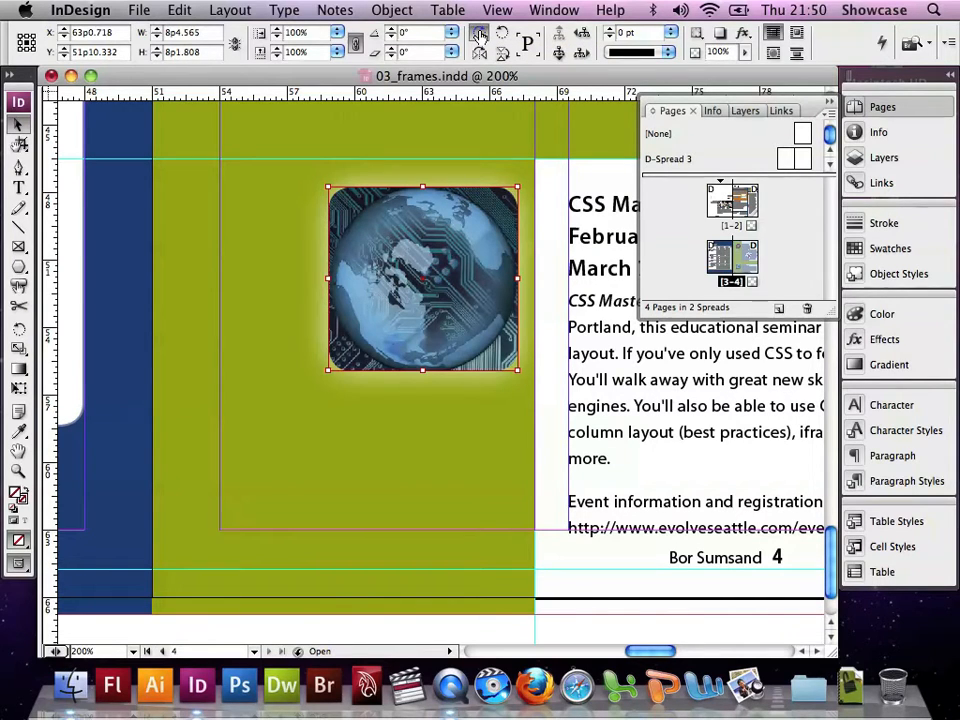
click(480, 35)
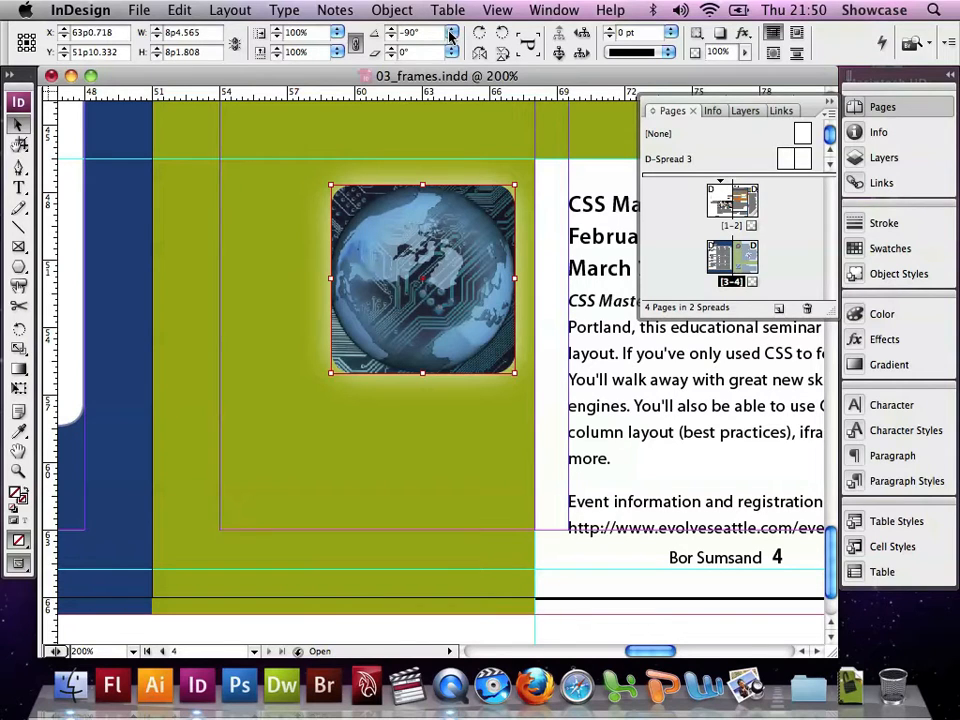
Set the globe image frame's rotation angle to 90°
click(450, 34)
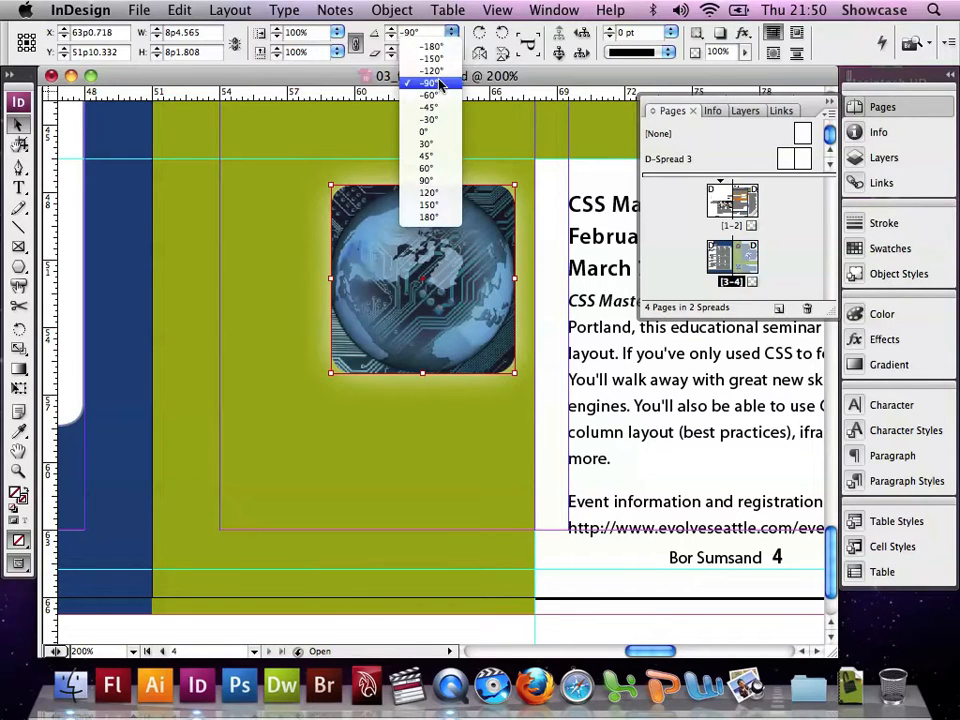
click(427, 180)
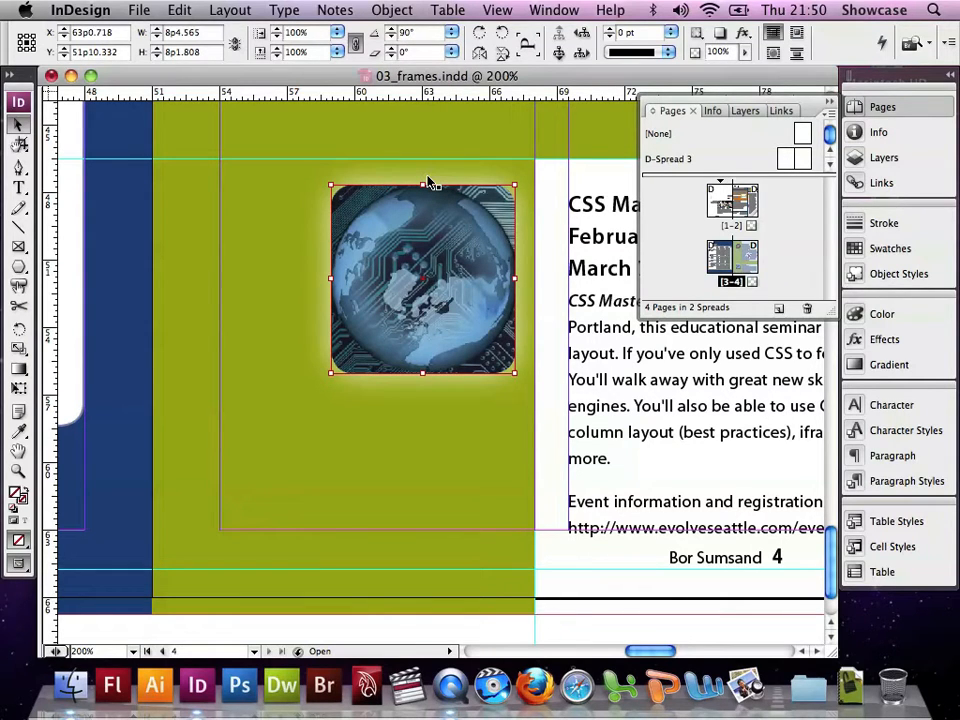
click(497, 10)
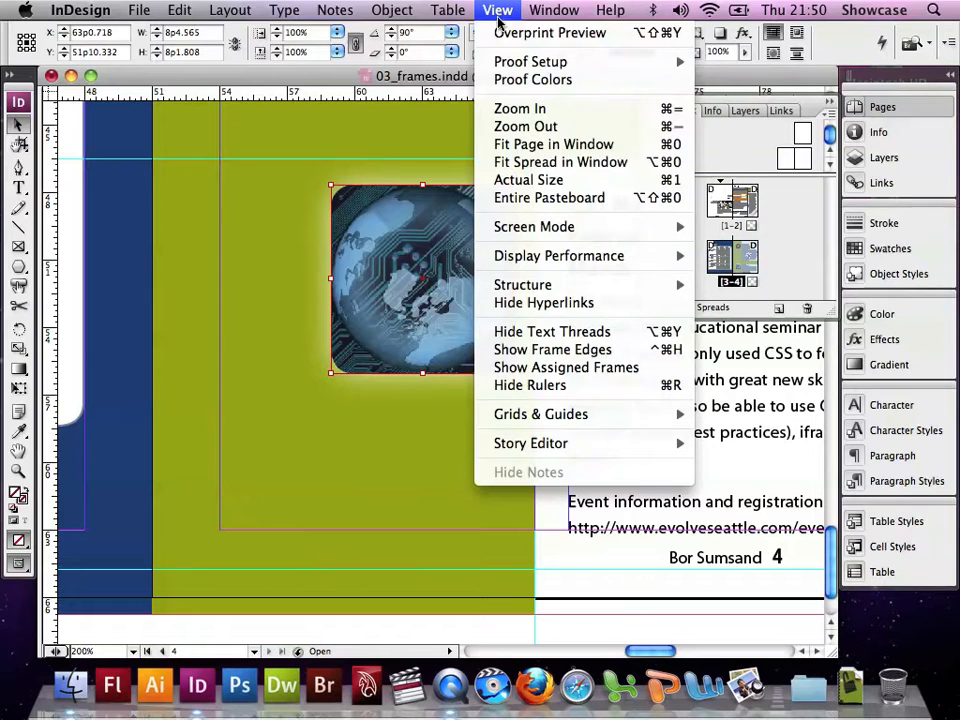
click(527, 145)
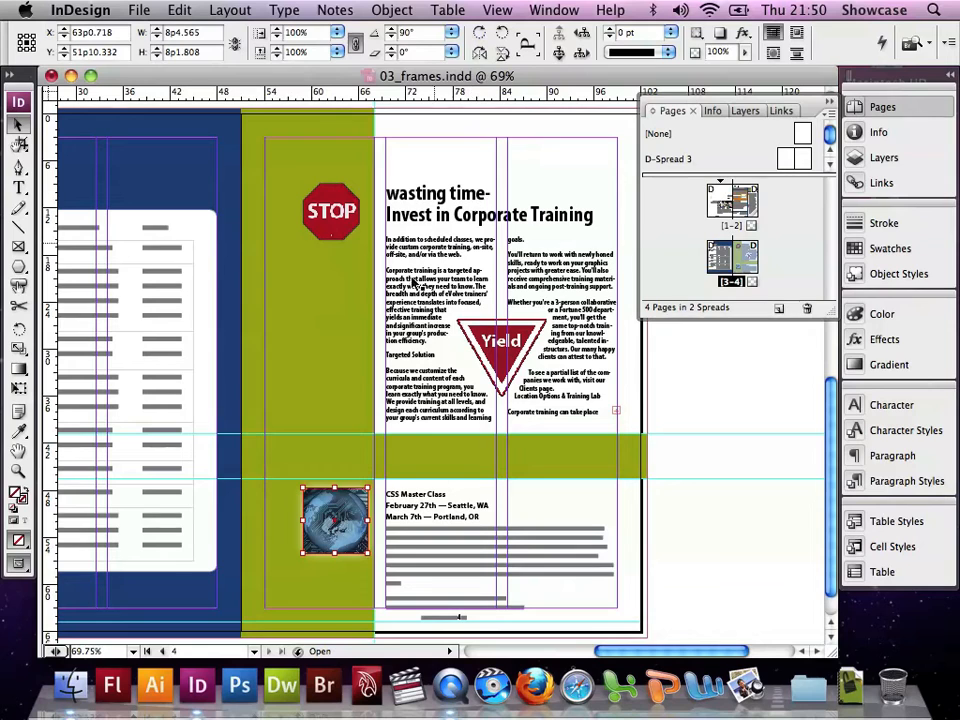
click(256, 652)
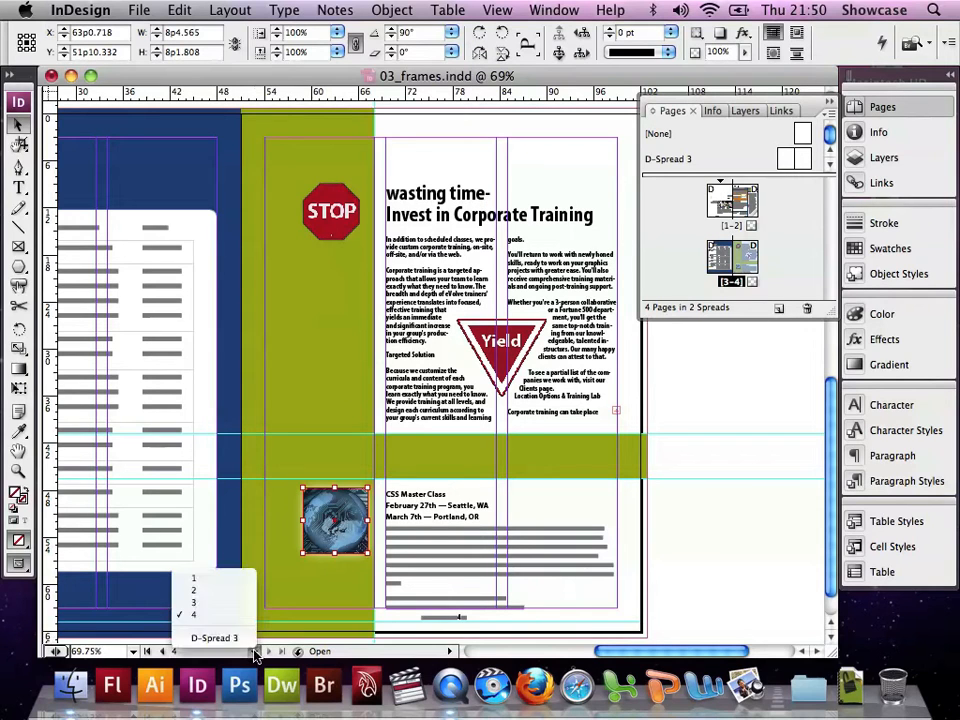
click(224, 580)
click(224, 580)
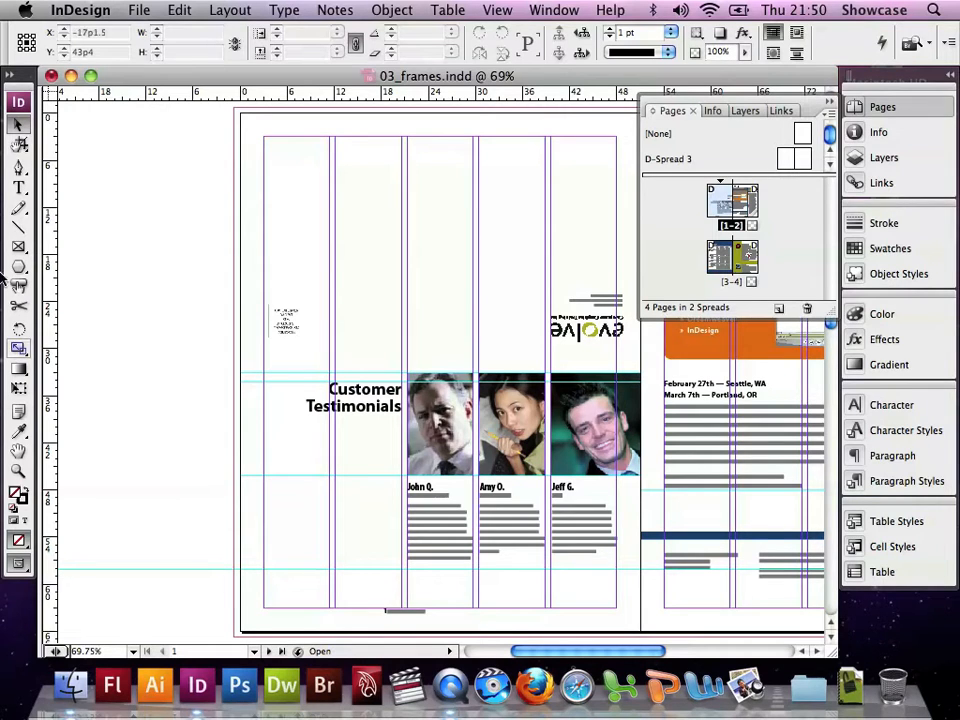
drag(20, 146, 60, 155)
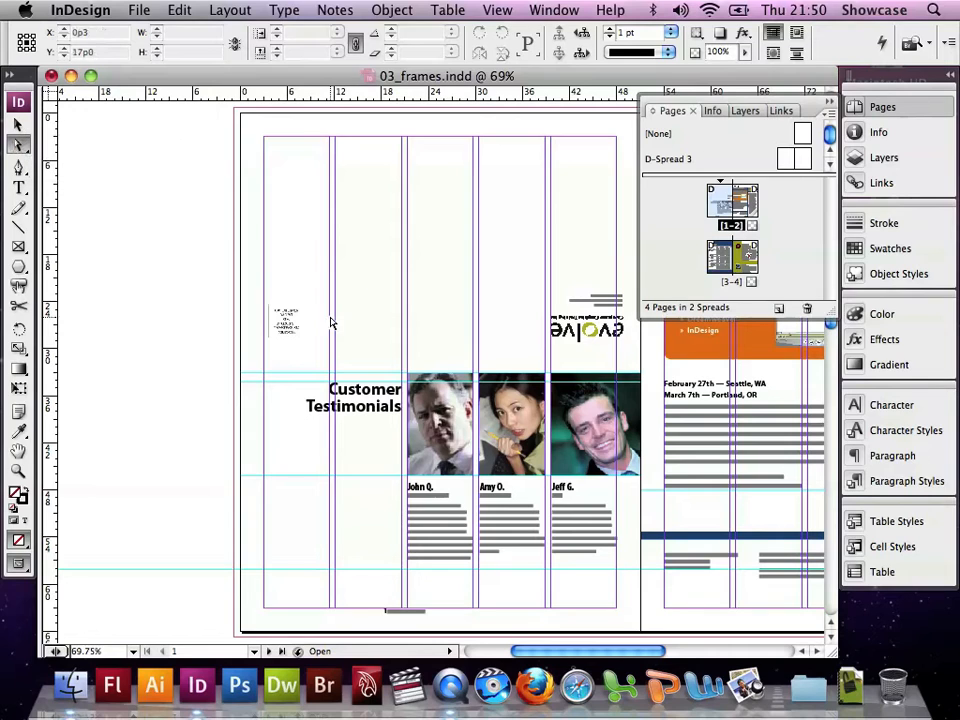
click(575, 410)
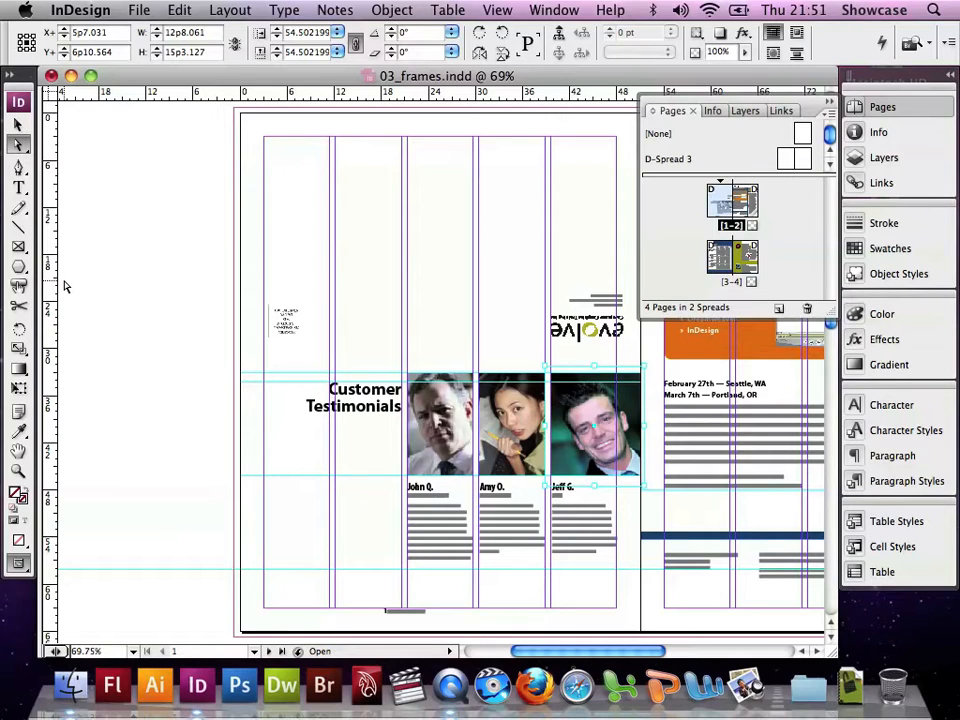
click(19, 332)
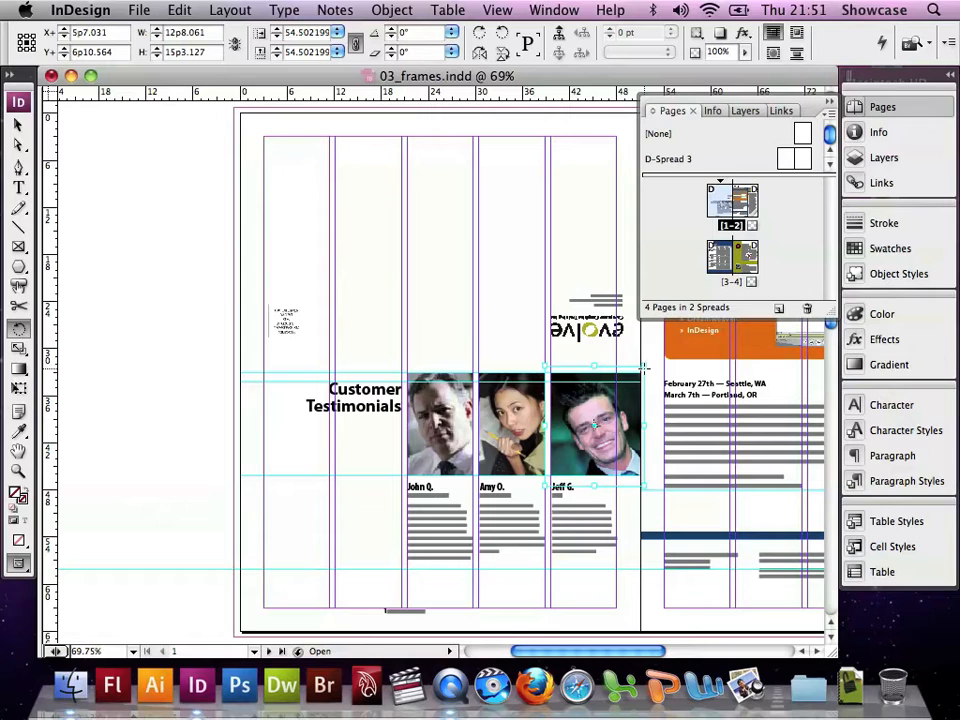
drag(643, 371, 688, 383)
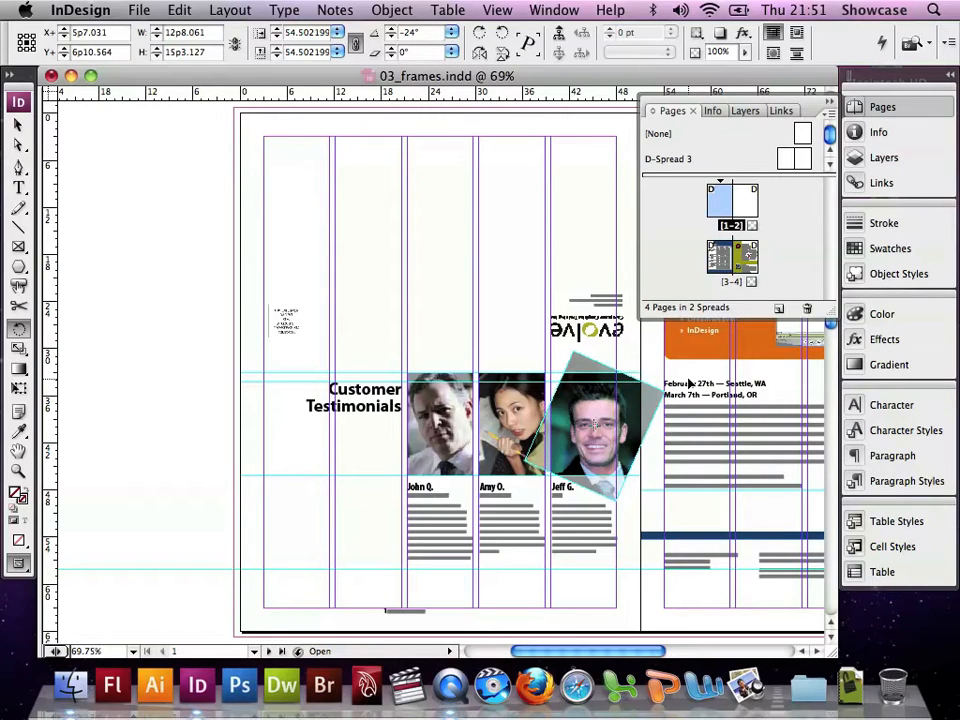
drag(688, 383, 670, 372)
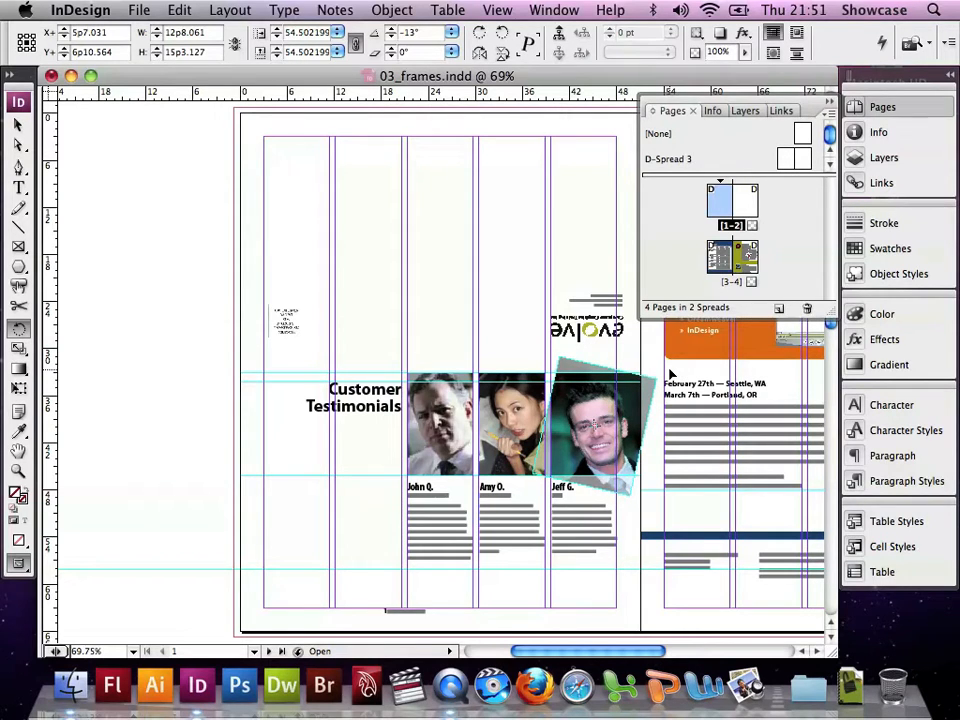
drag(672, 375, 687, 378)
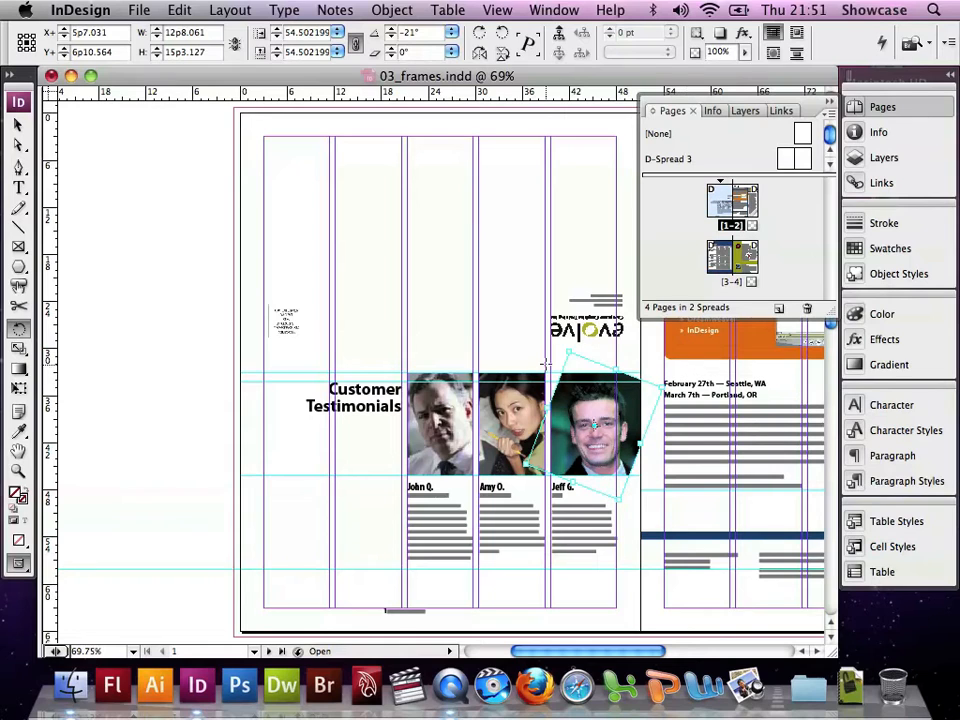
click(20, 144)
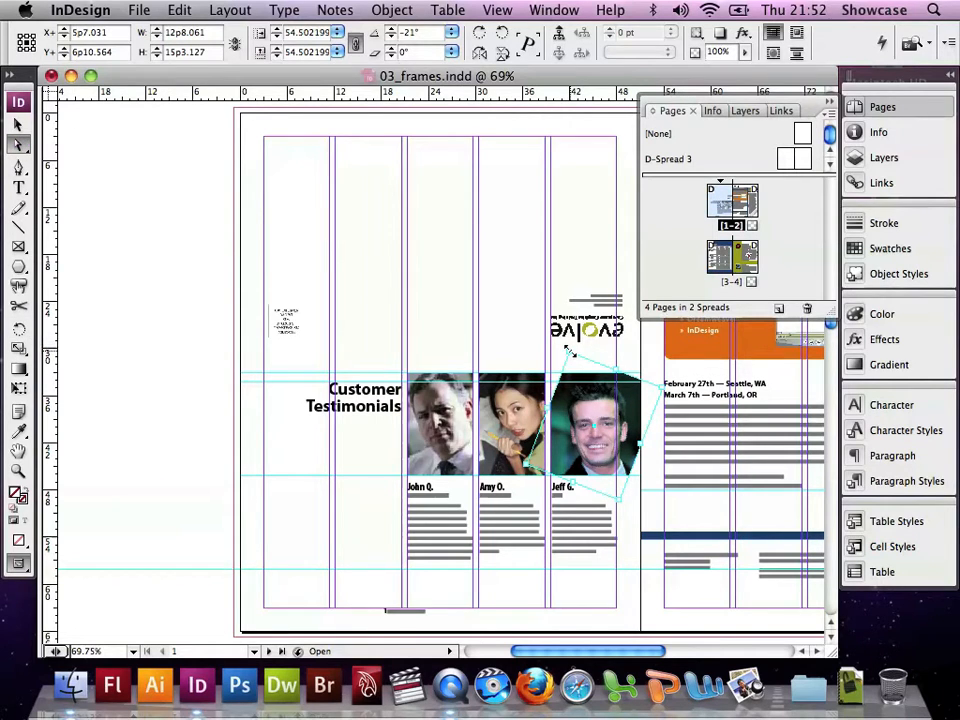
drag(570, 351, 562, 330)
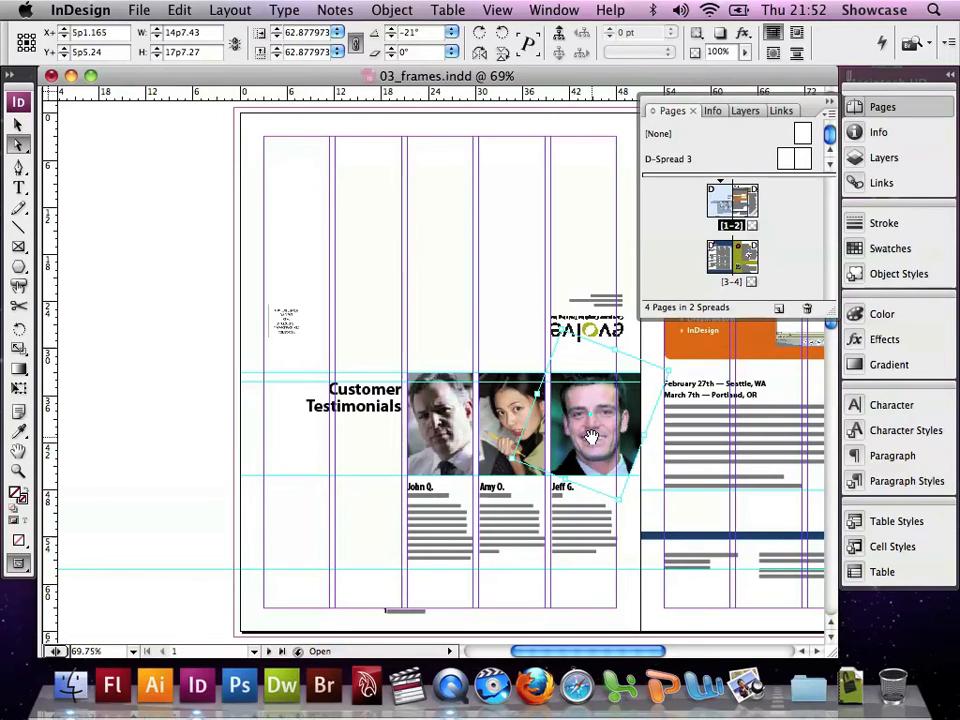
drag(592, 437, 596, 454)
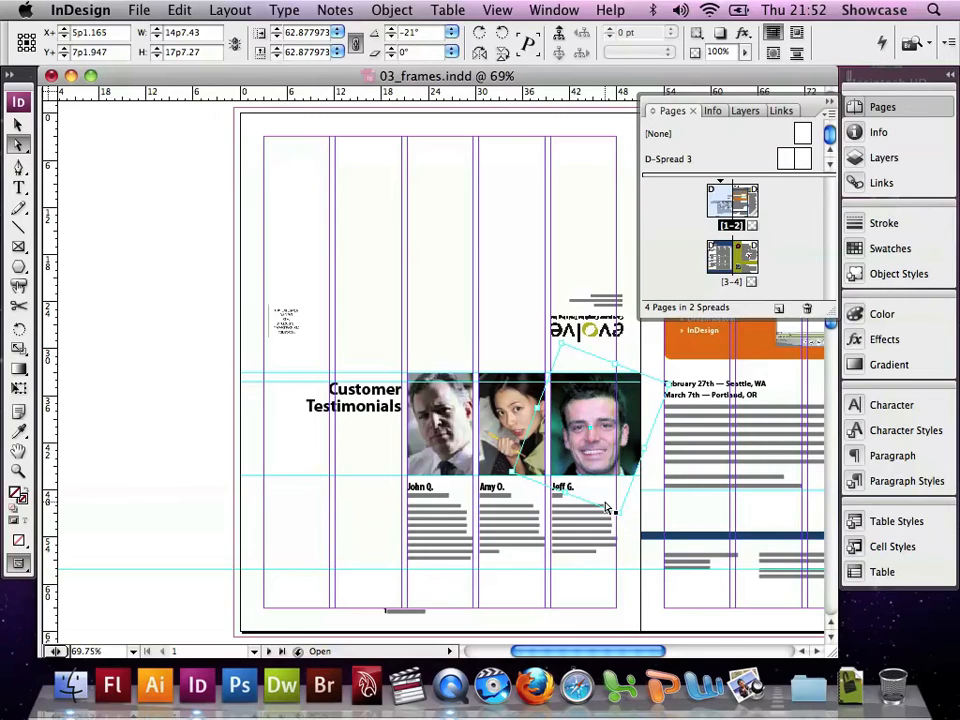
drag(618, 516, 626, 521)
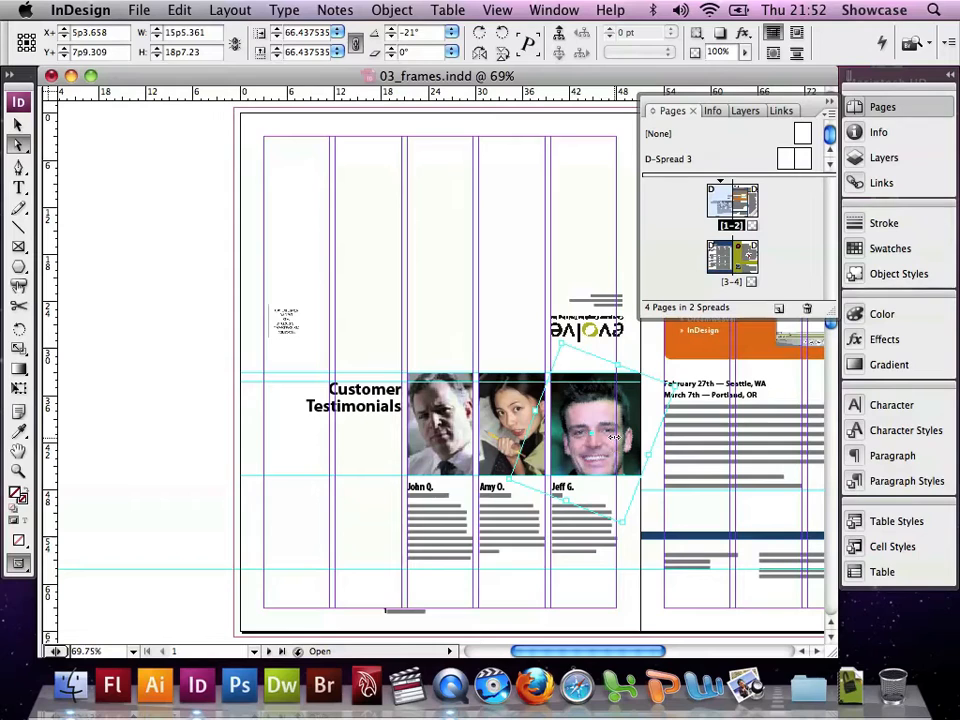
drag(603, 433, 604, 424)
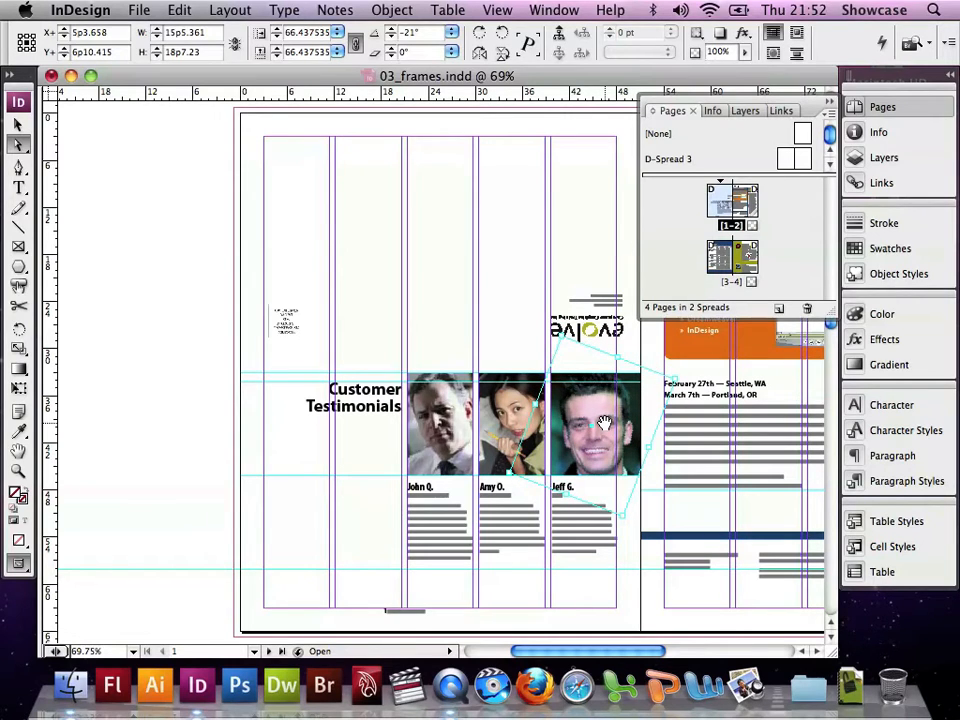
On page 3, center the evolve logo and calendar heading group horizontally on the page with Align to Page
click(497, 10)
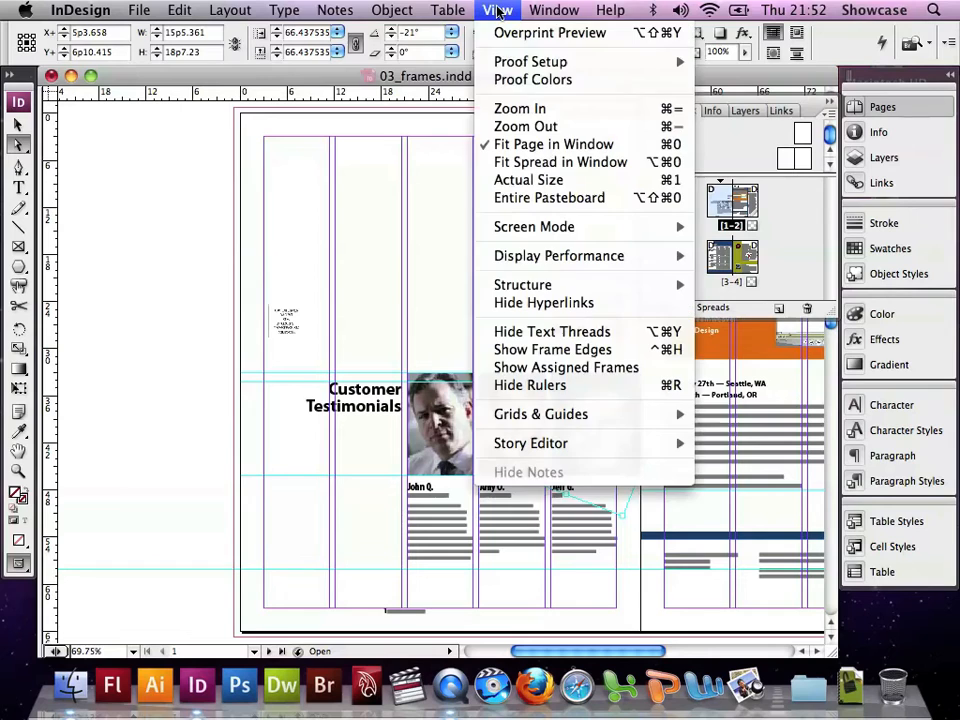
click(530, 145)
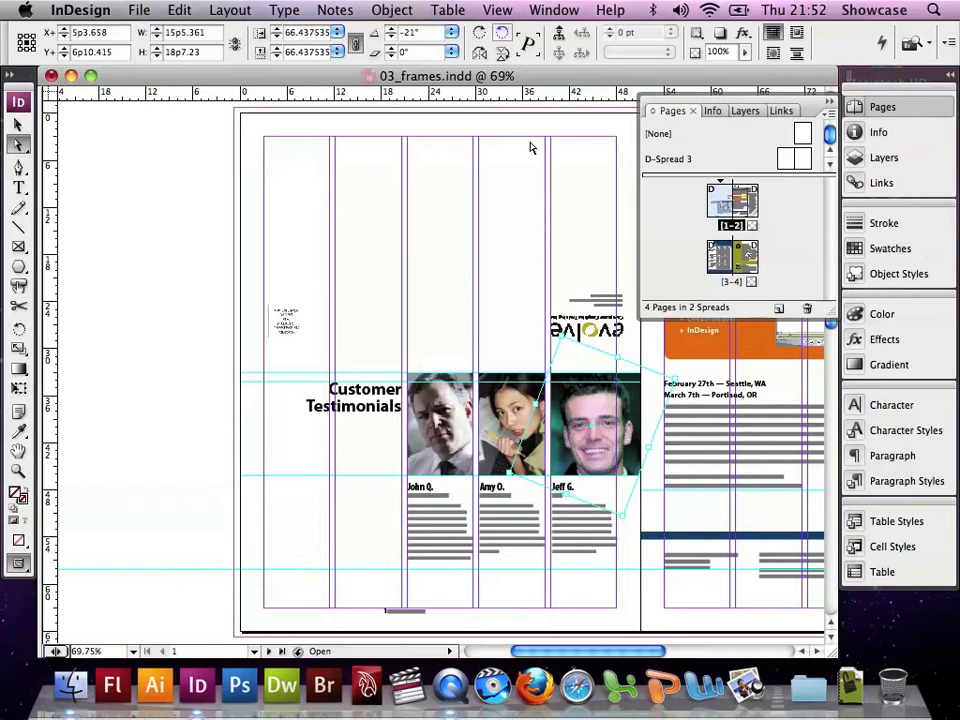
click(14, 125)
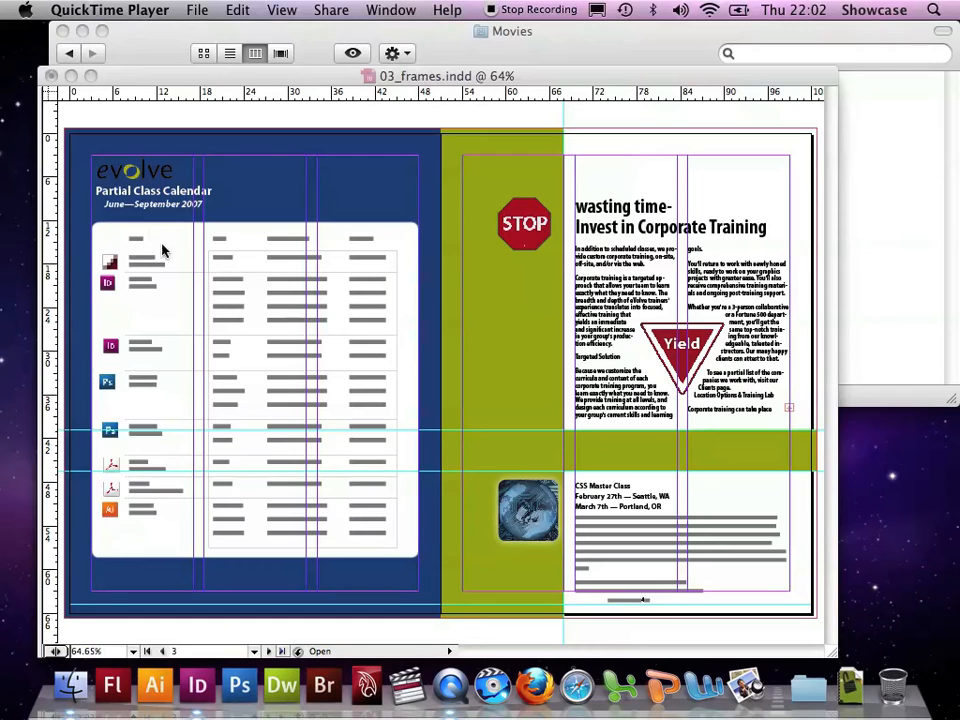
click(157, 208)
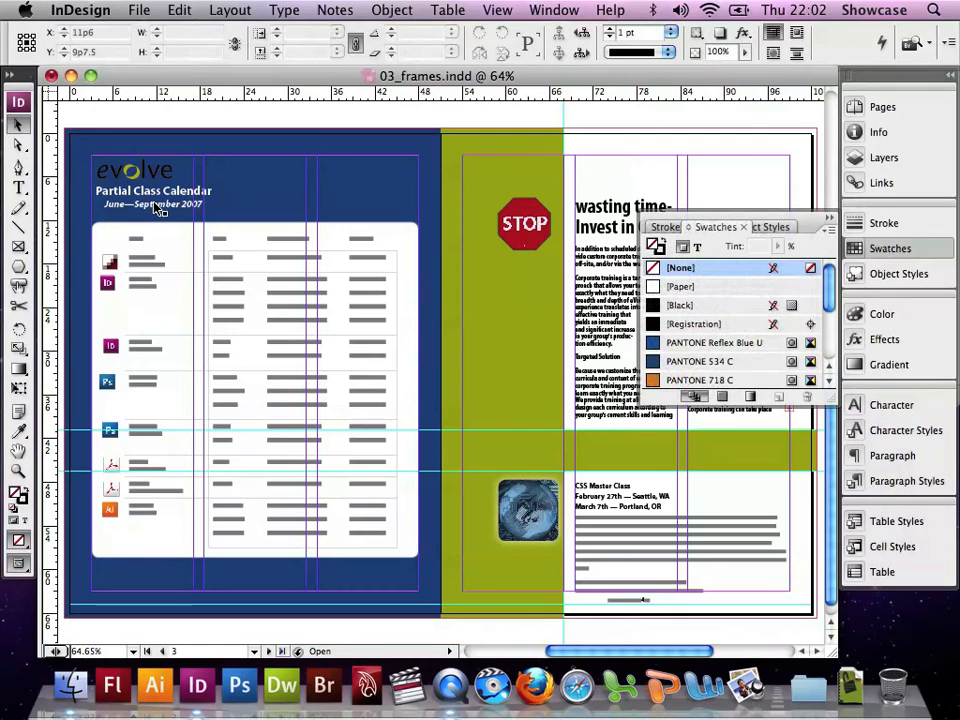
click(157, 208)
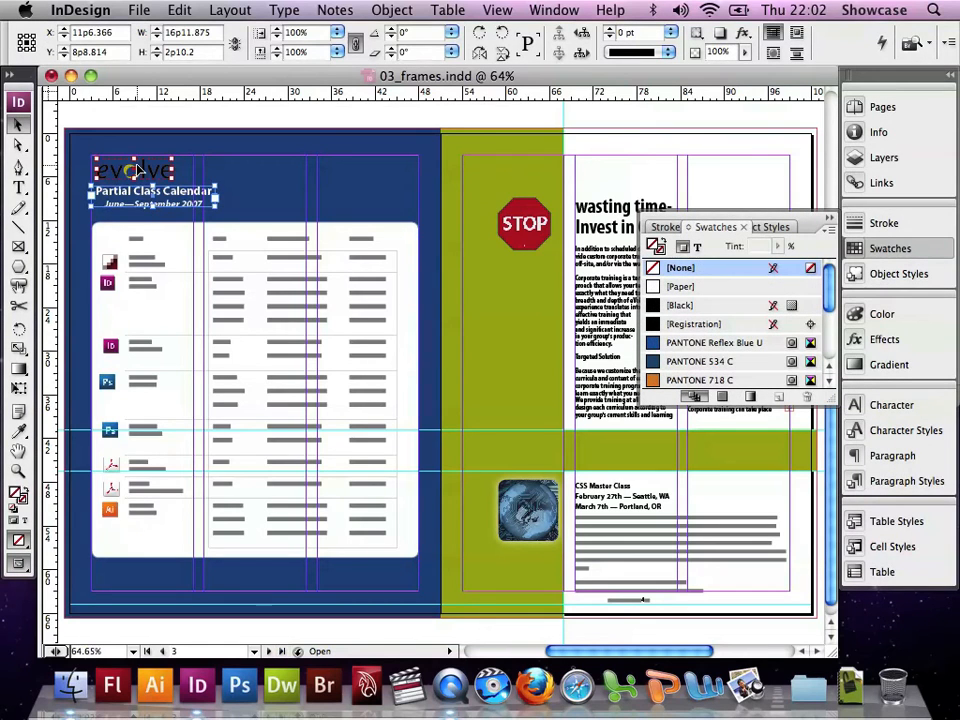
click(555, 10)
mouse_move(572, 224)
mouse_move(660, 293)
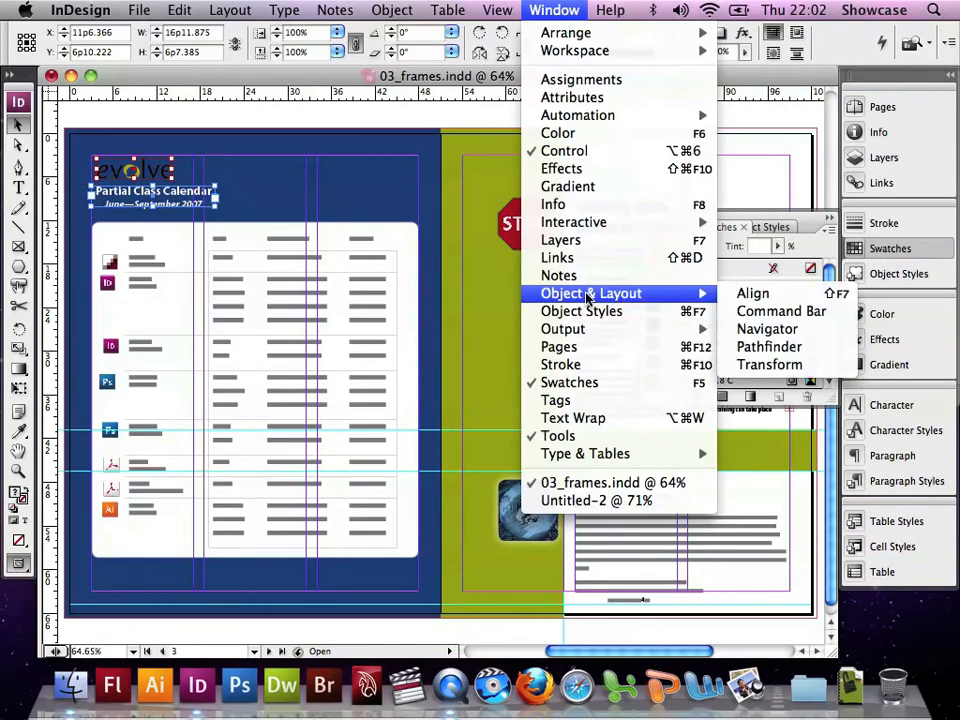
click(810, 292)
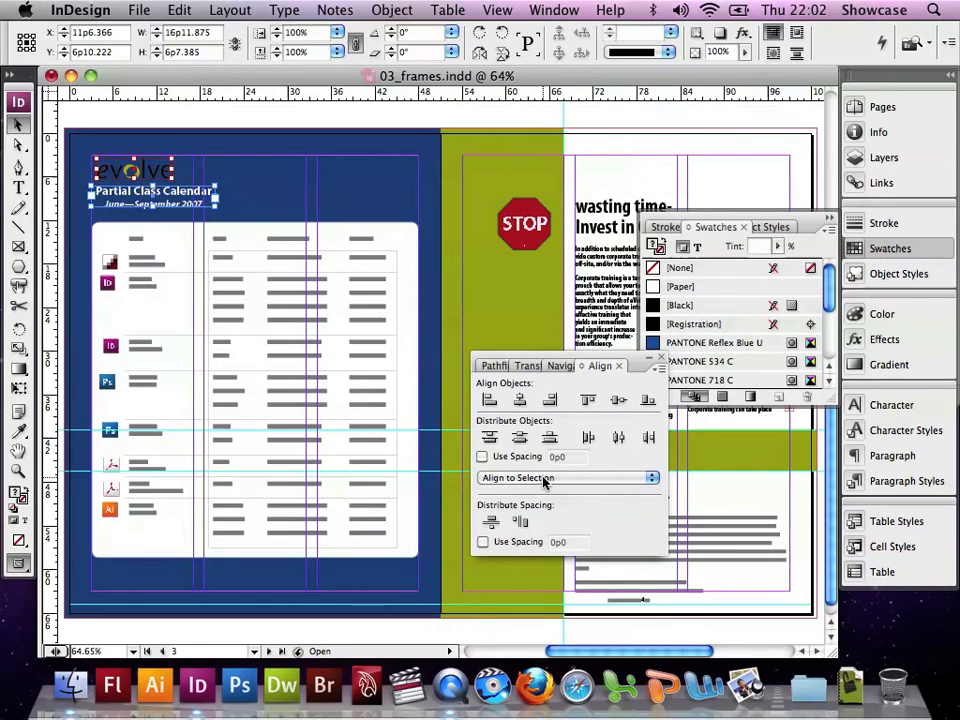
click(544, 479)
click(540, 502)
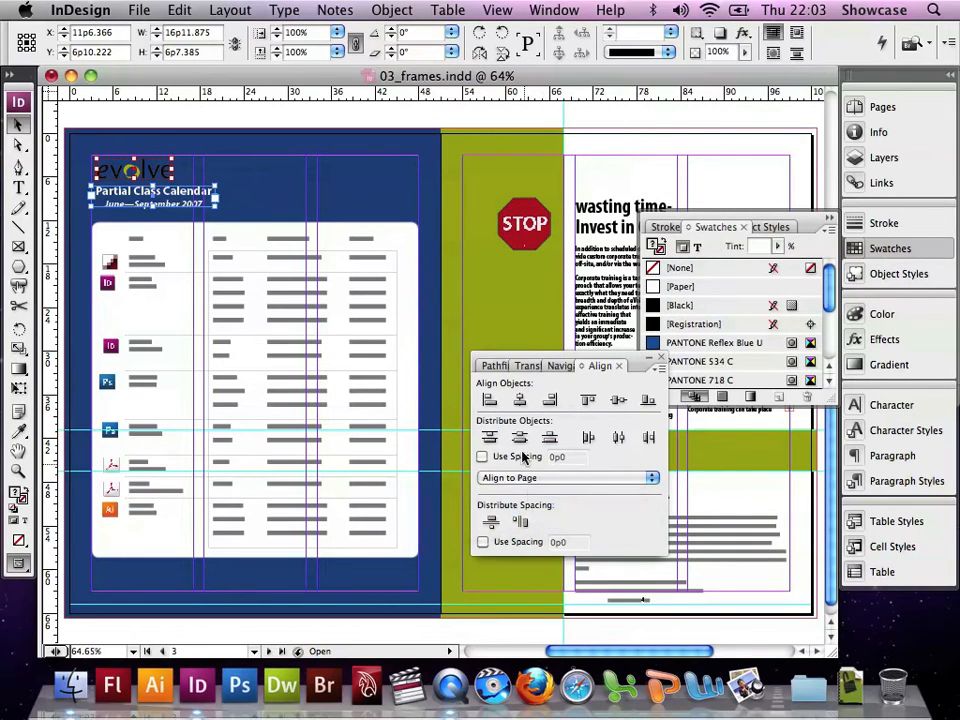
click(518, 400)
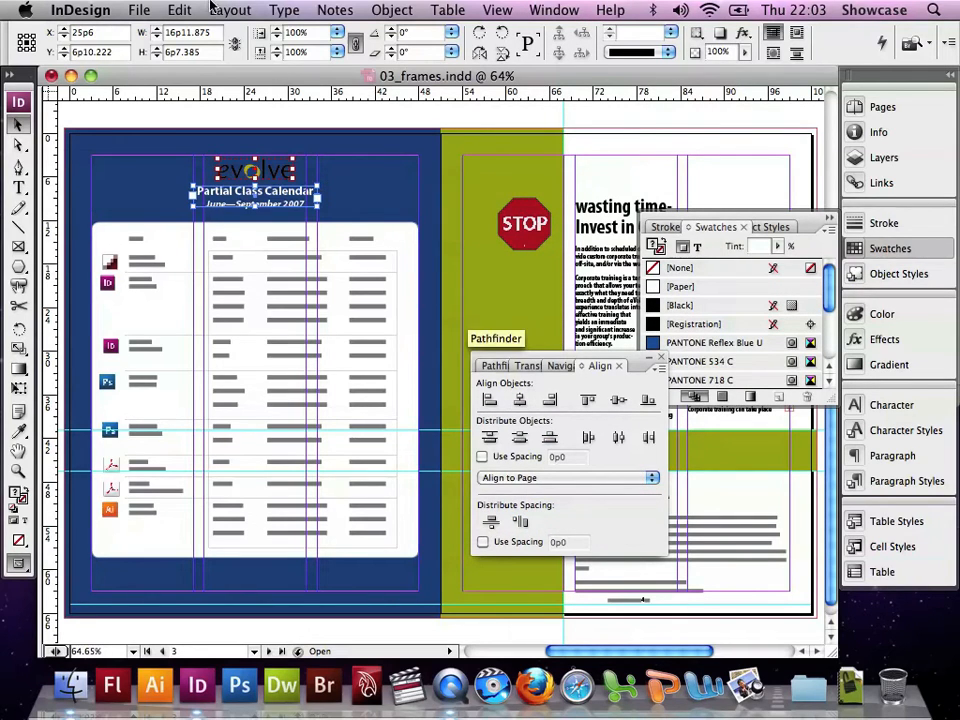
Select all the program icons in the calendar and align their horizontal centers relative to the selection
click(176, 10)
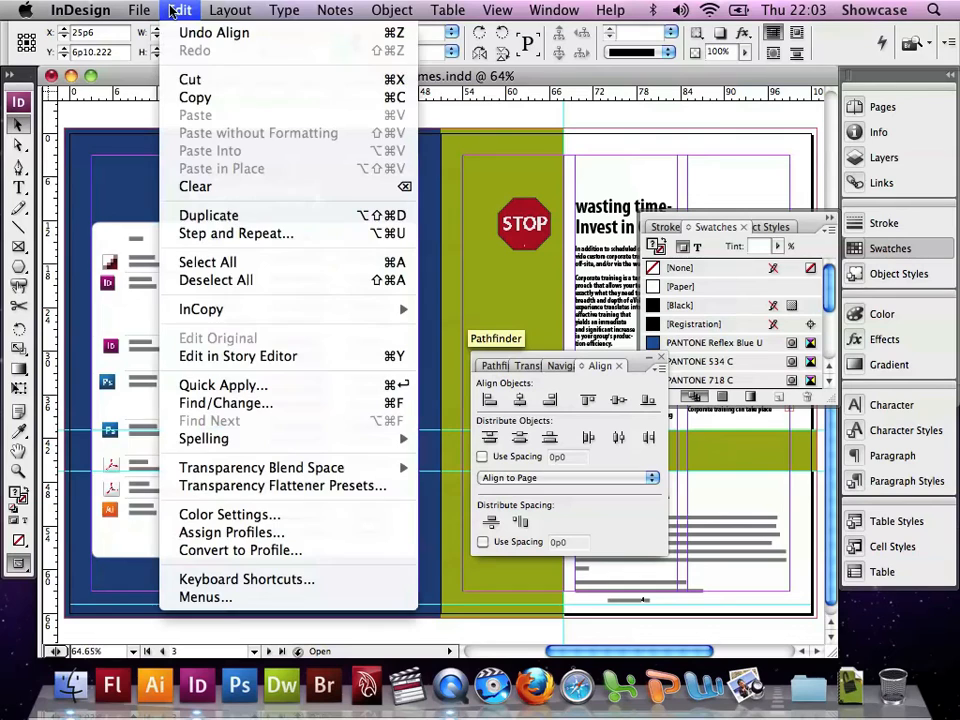
click(201, 280)
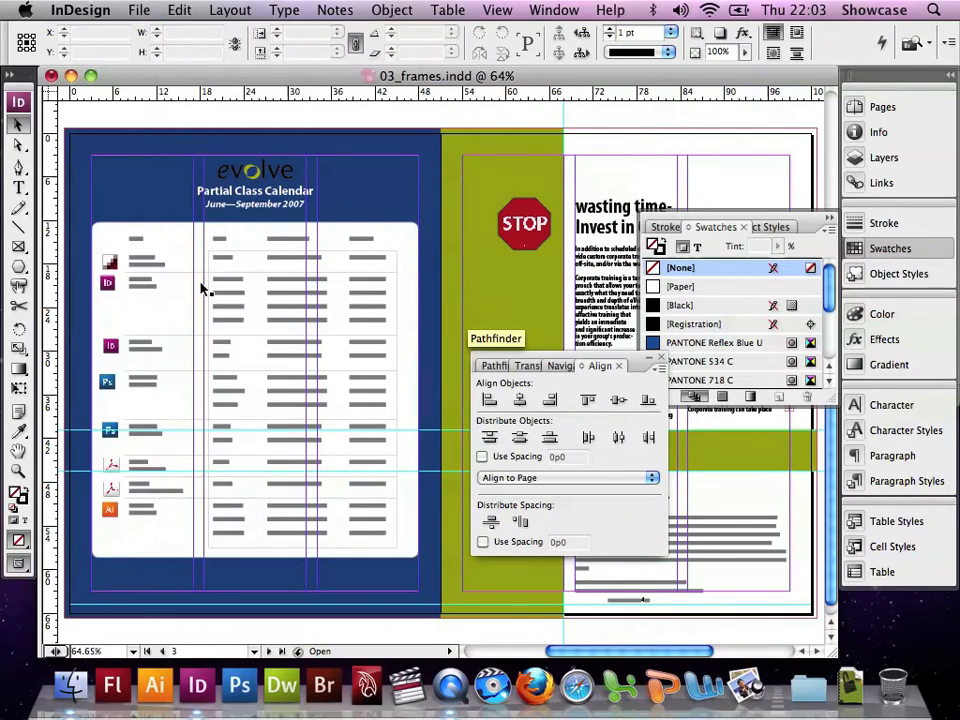
click(185, 293)
click(112, 264)
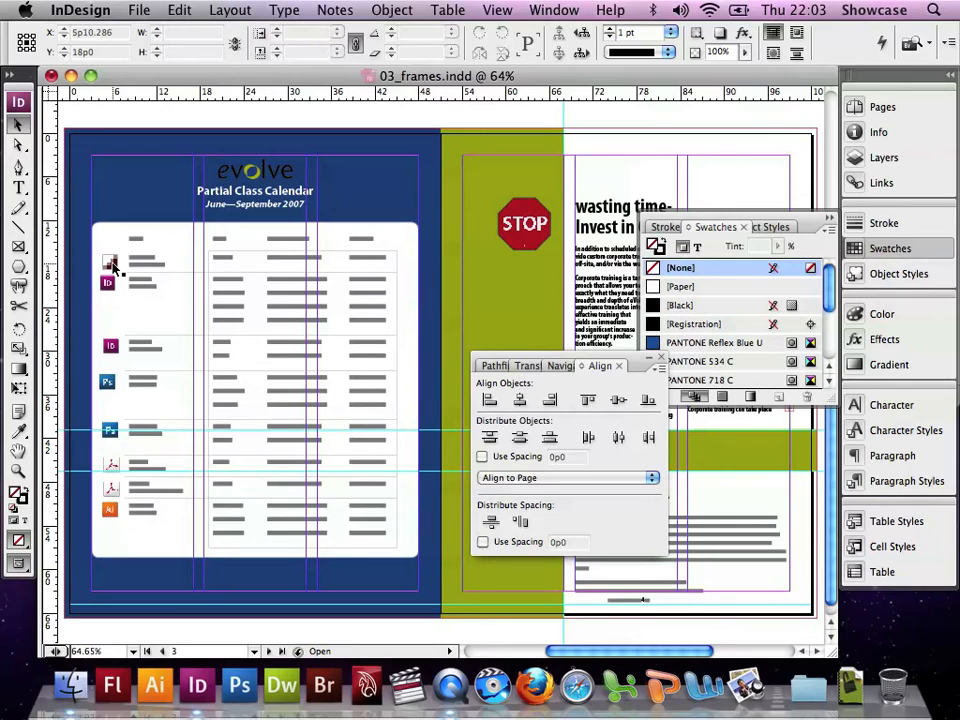
shift+click(108, 283)
shift+click(110, 345)
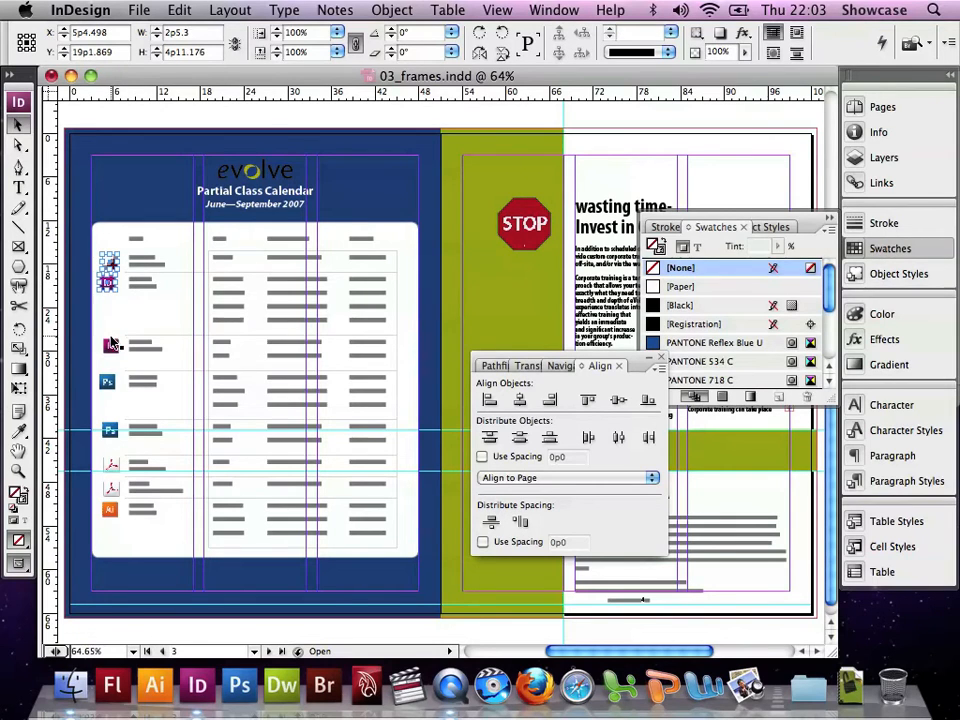
shift+click(107, 383)
shift+click(106, 383)
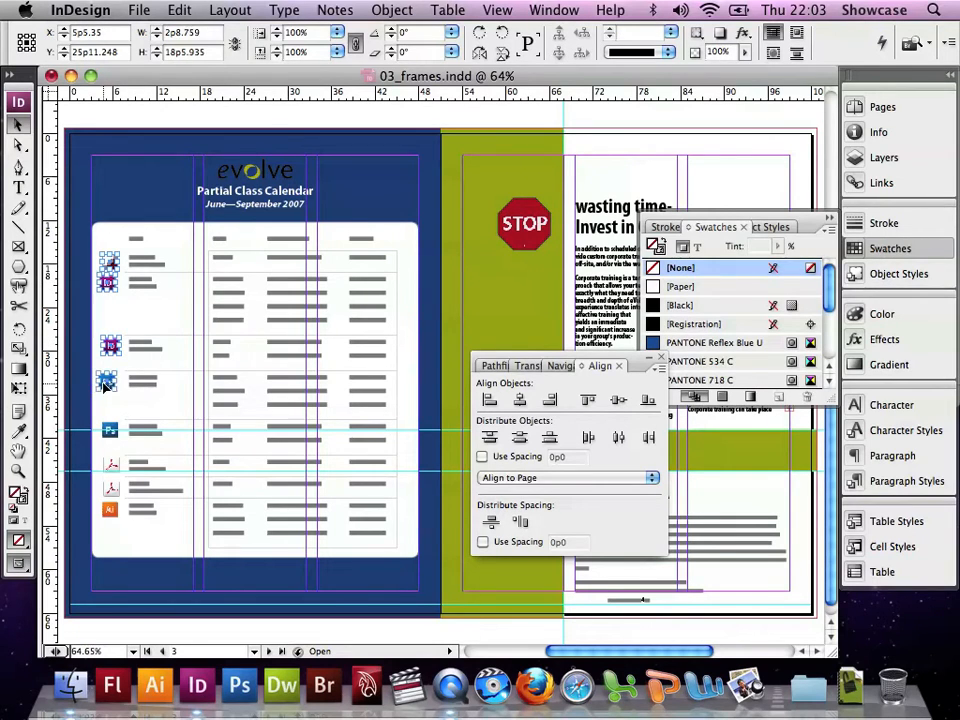
shift+click(110, 432)
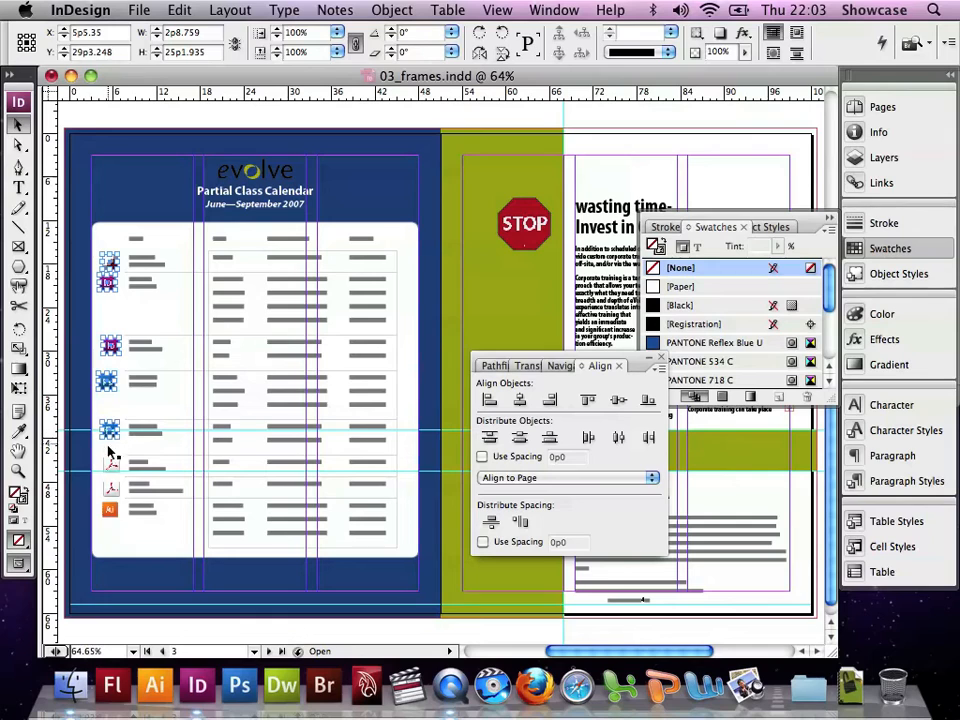
shift+click(112, 467)
shift+click(110, 489)
shift+click(110, 511)
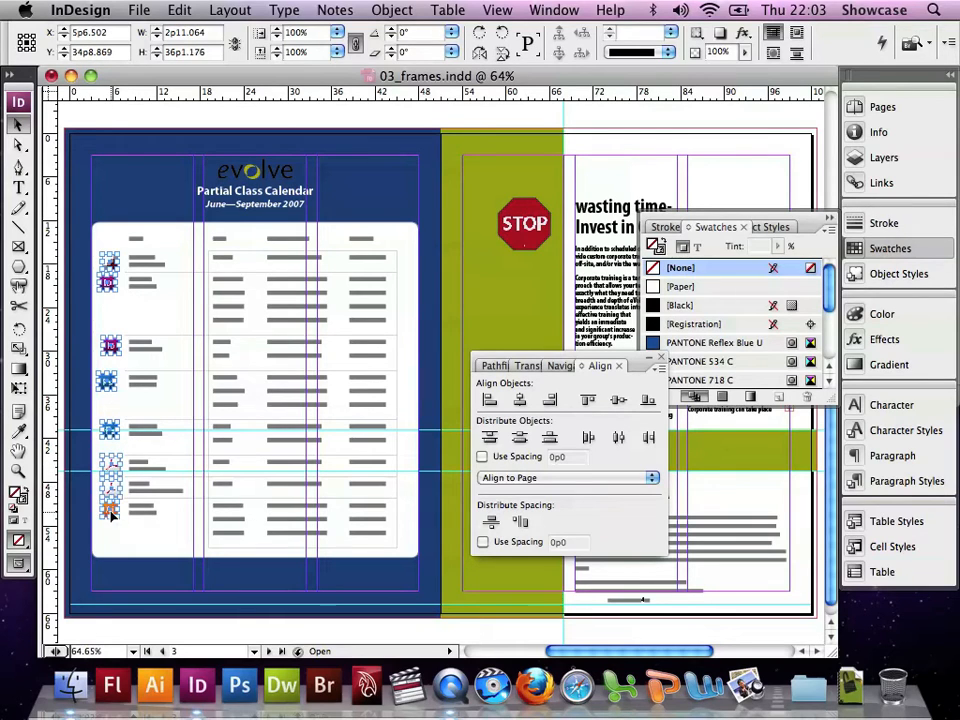
click(530, 479)
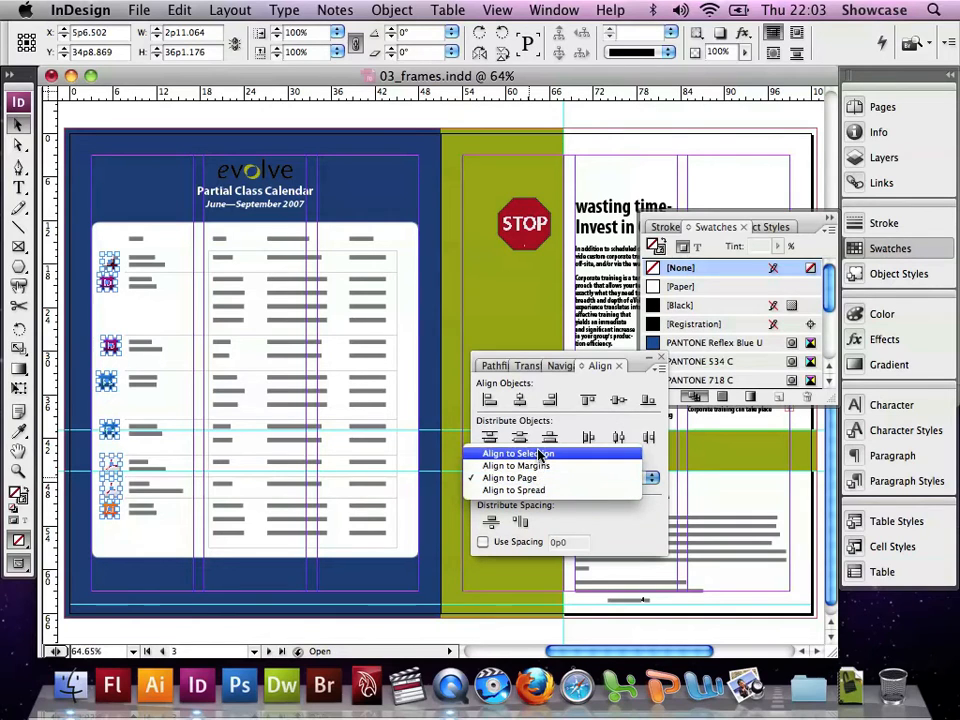
click(540, 453)
click(520, 400)
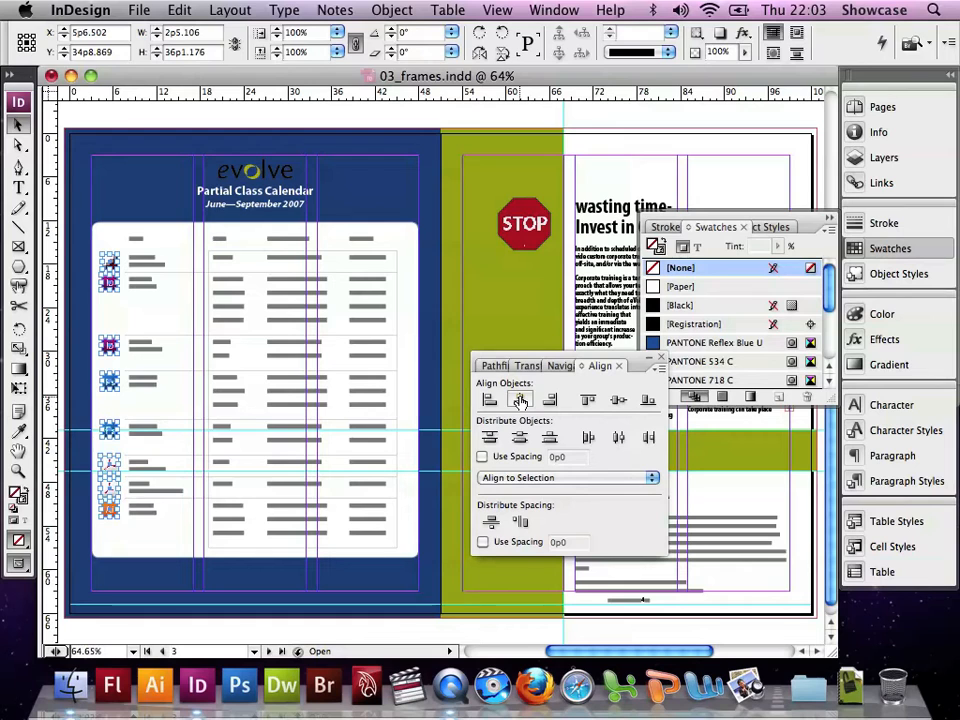
Deselect everything and save the document
click(179, 10)
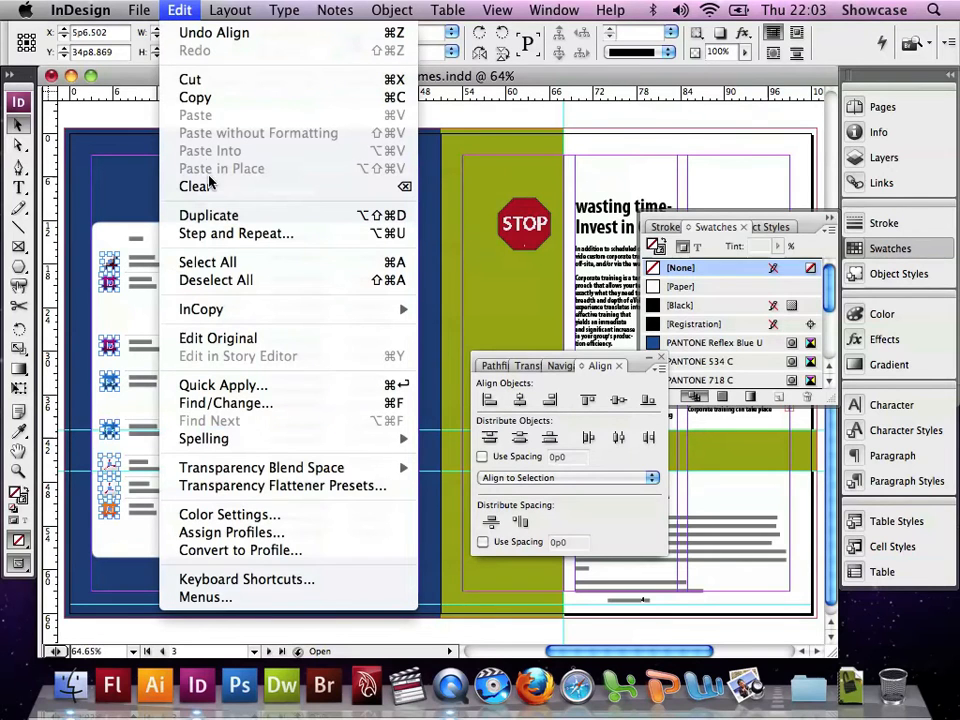
click(199, 282)
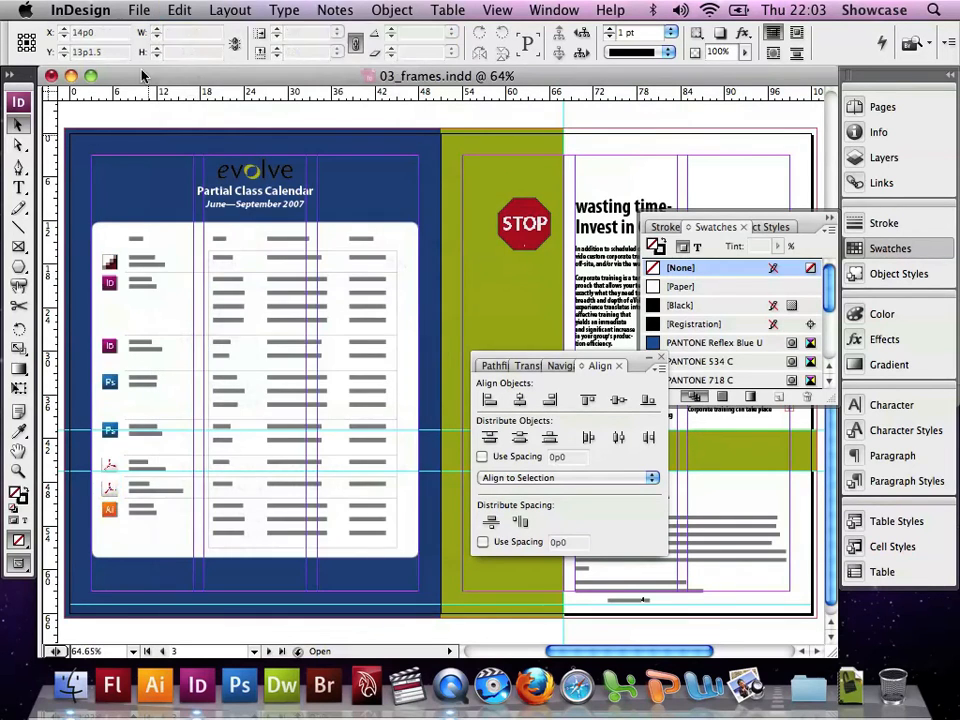
click(141, 10)
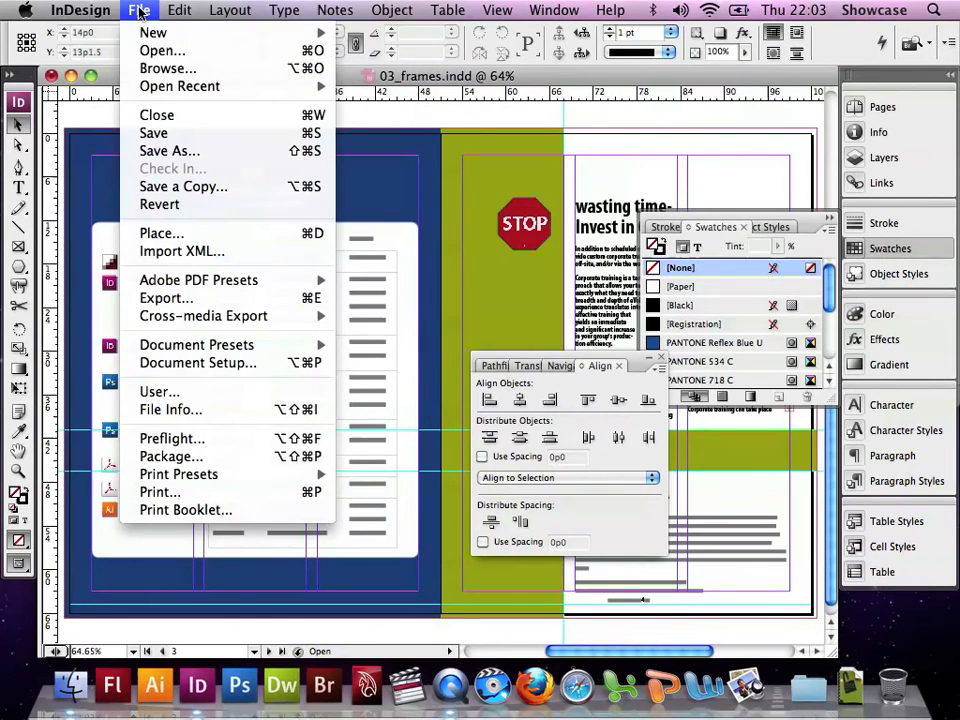
click(145, 134)
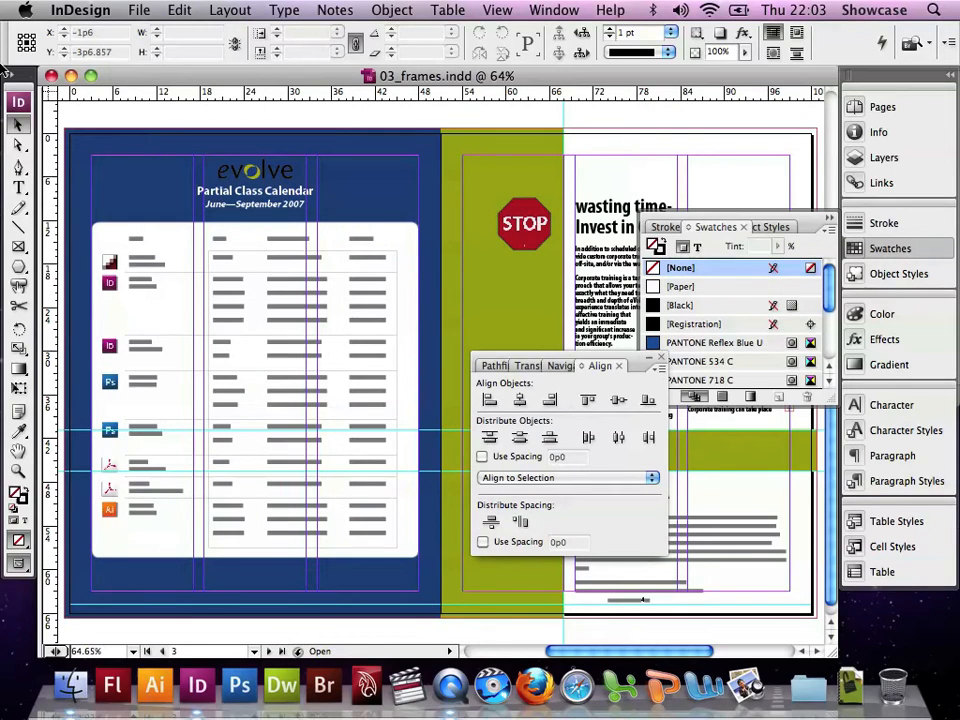
Zoom in on the calendar's program icons and group the two Acrobat icons together
click(18, 470)
click(133, 449)
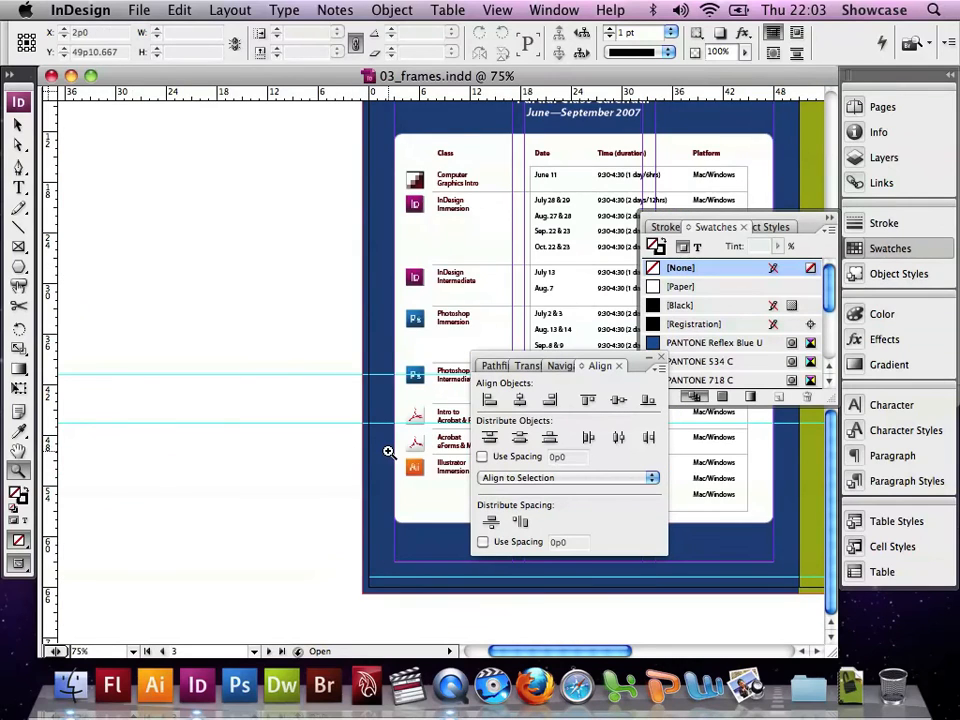
click(428, 447)
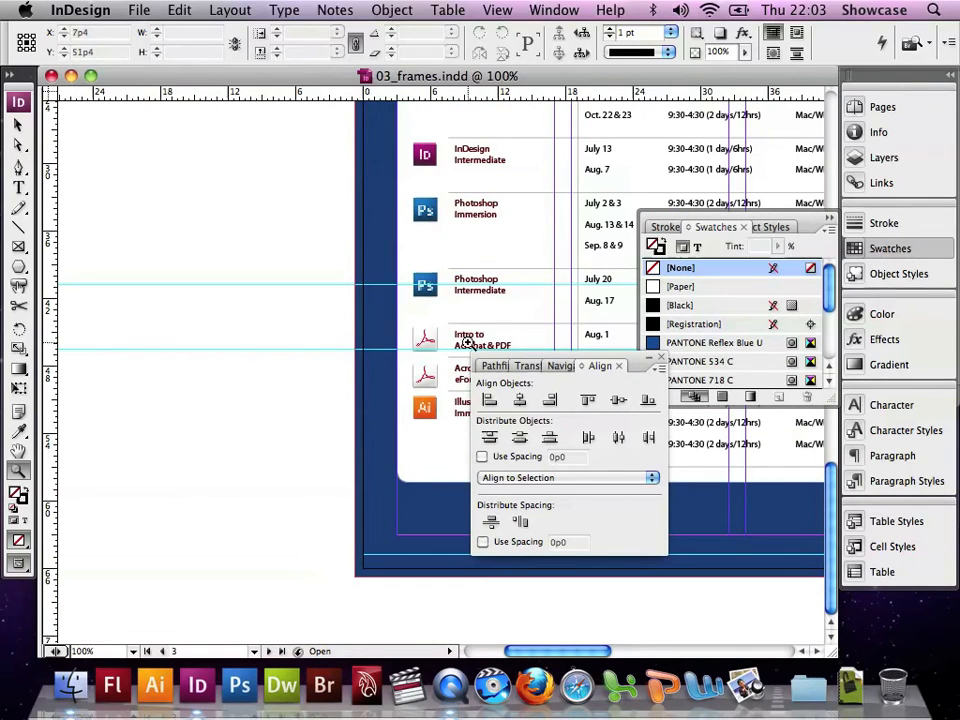
click(490, 322)
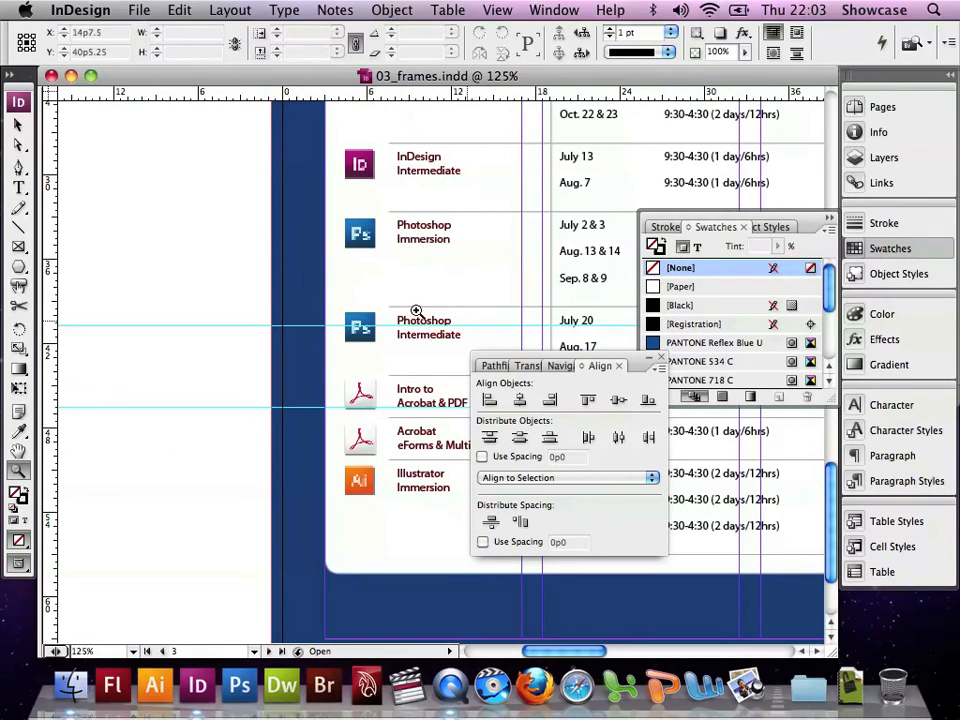
click(18, 124)
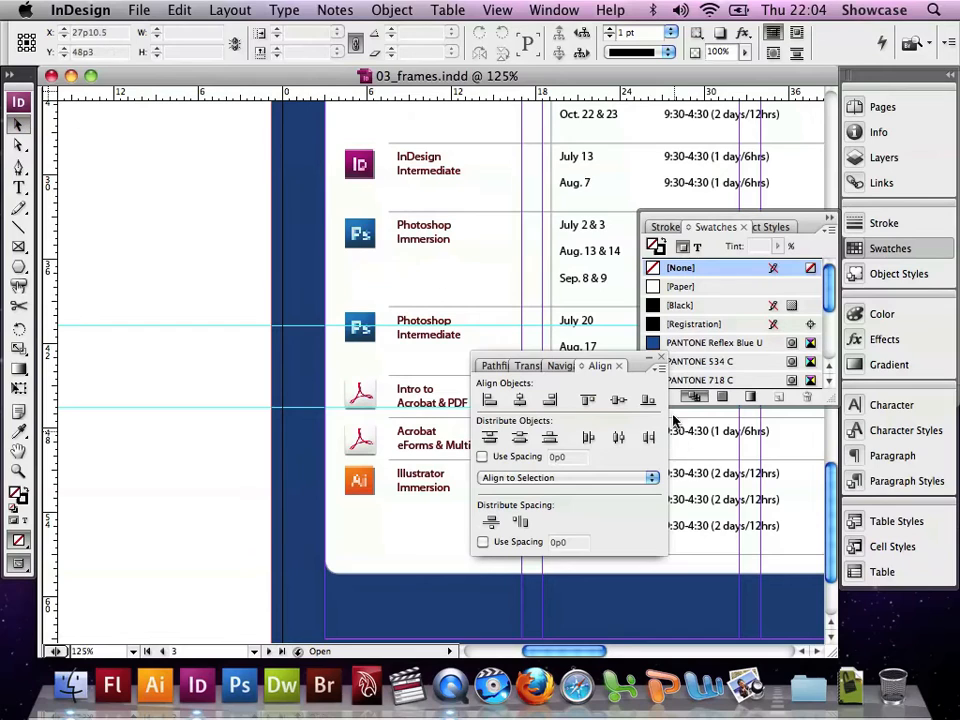
click(661, 356)
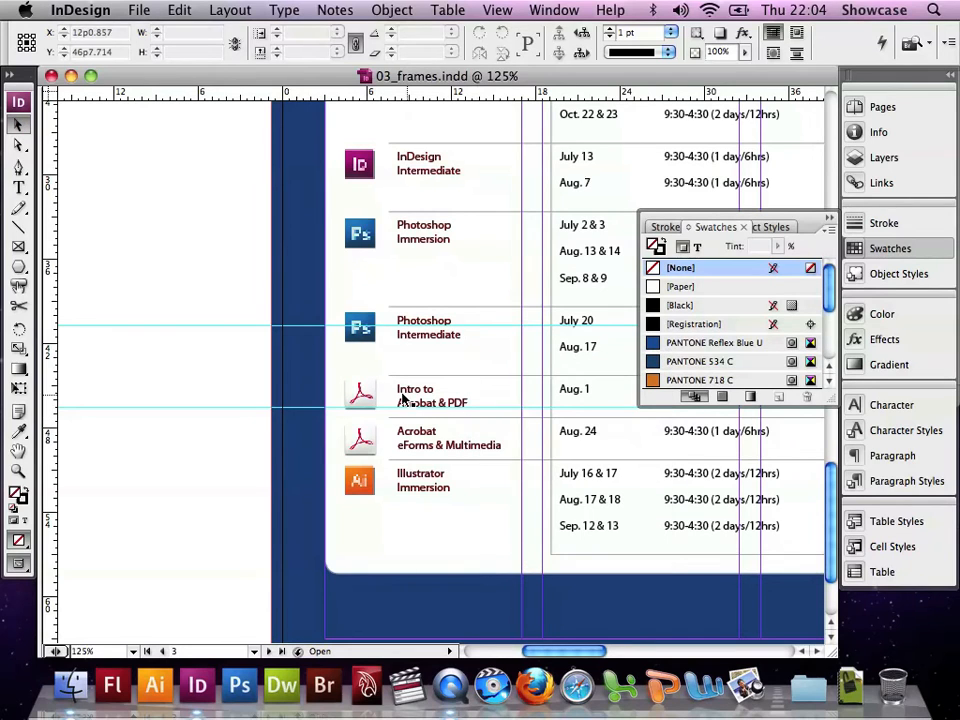
click(365, 392)
shift+click(362, 440)
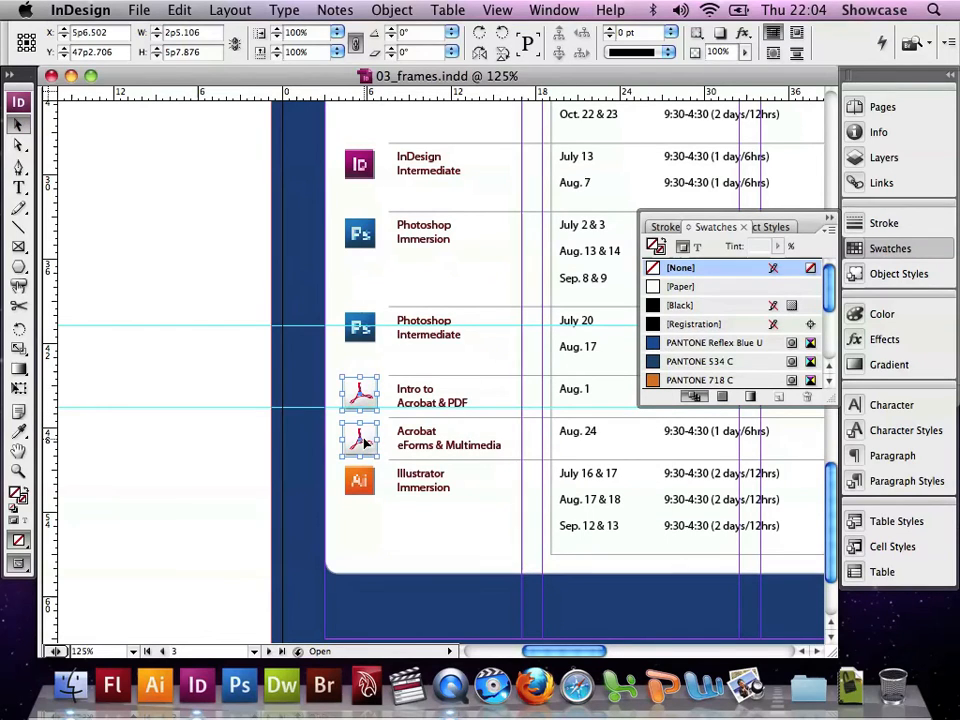
click(391, 10)
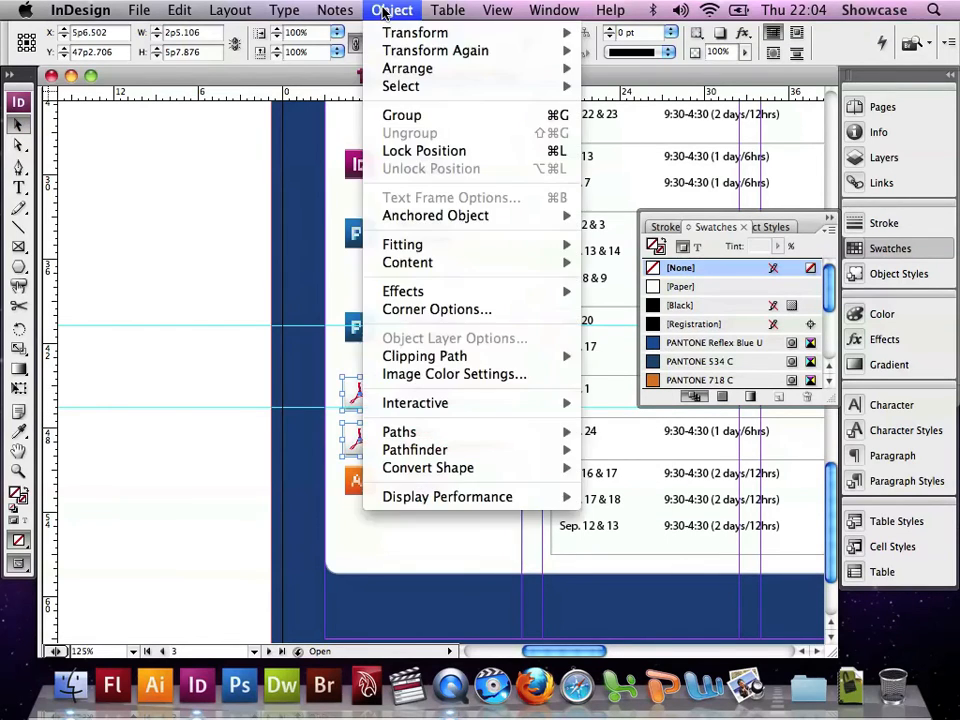
click(395, 114)
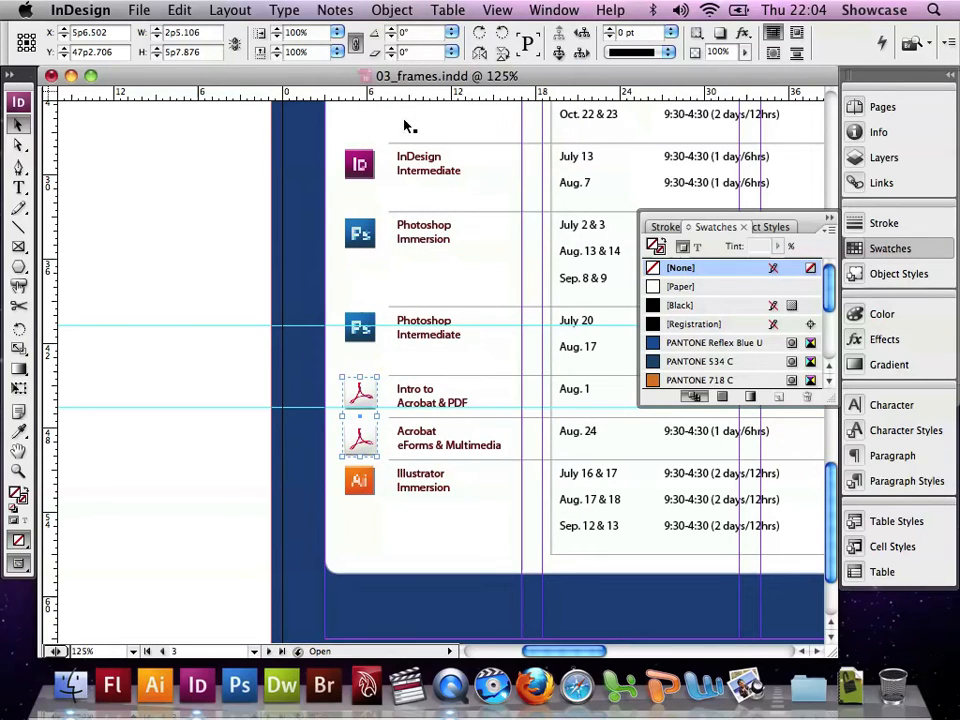
Nudge the grouped Acrobat icons slightly left, deselect, and save the document
drag(374, 378, 369, 389)
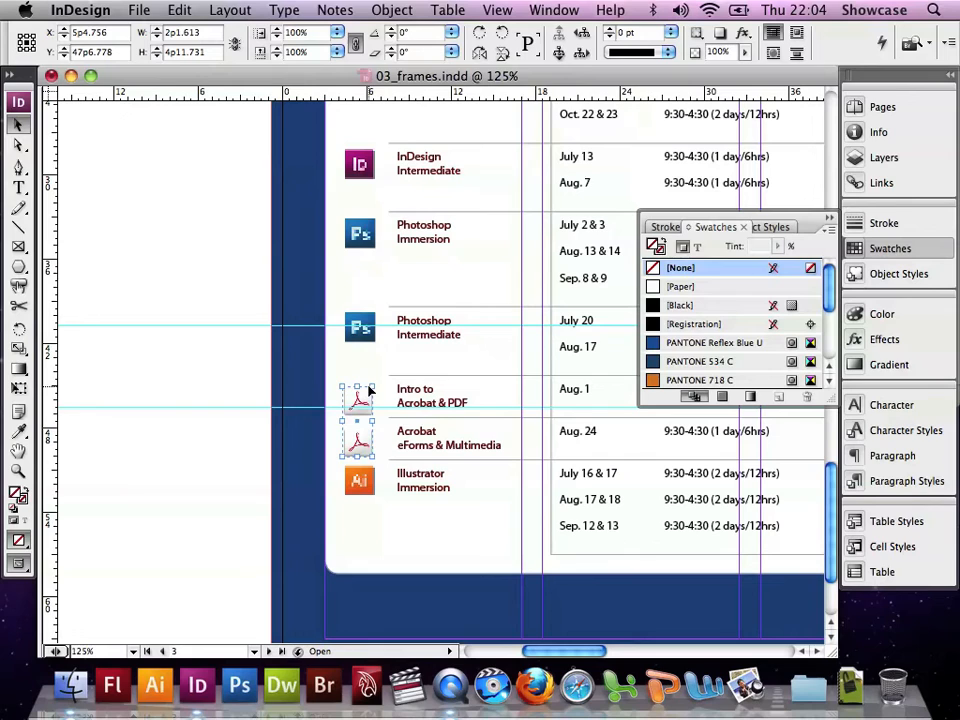
click(231, 376)
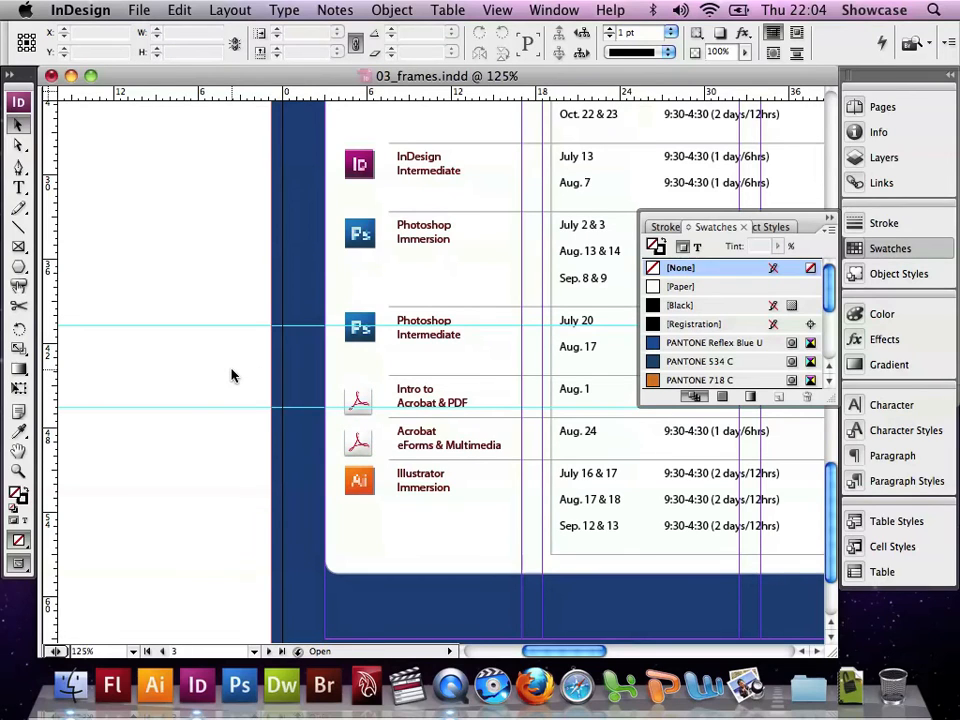
click(141, 10)
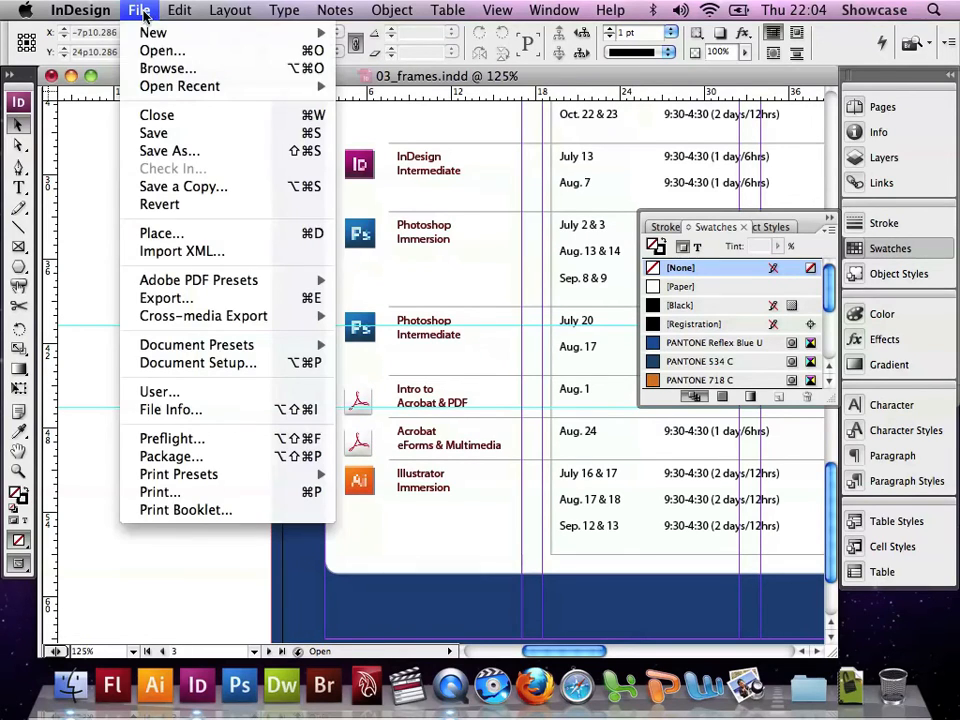
click(152, 135)
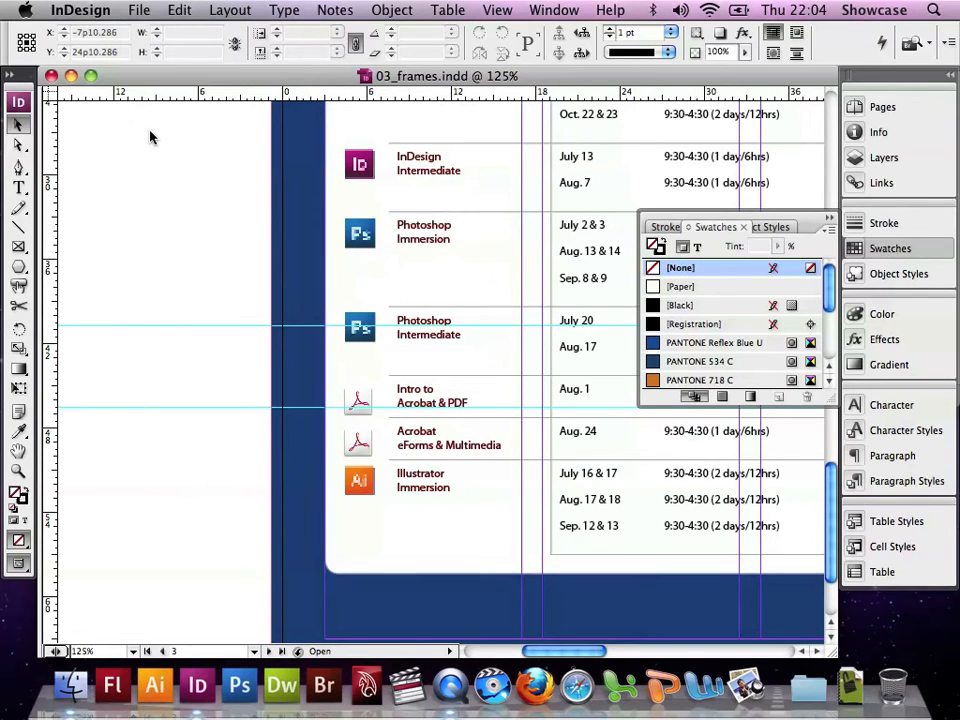
Select the evolve logo and step through the individual objects inside its group
scroll(392, 340, up, 10)
scroll(392, 345, right, 5)
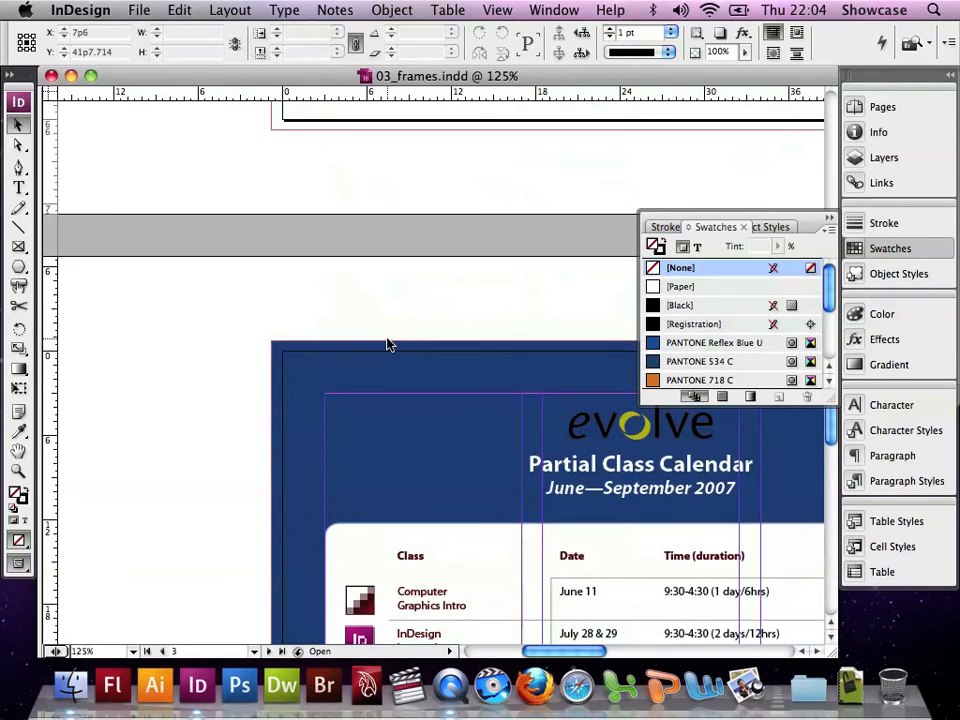
scroll(392, 345, down, 3)
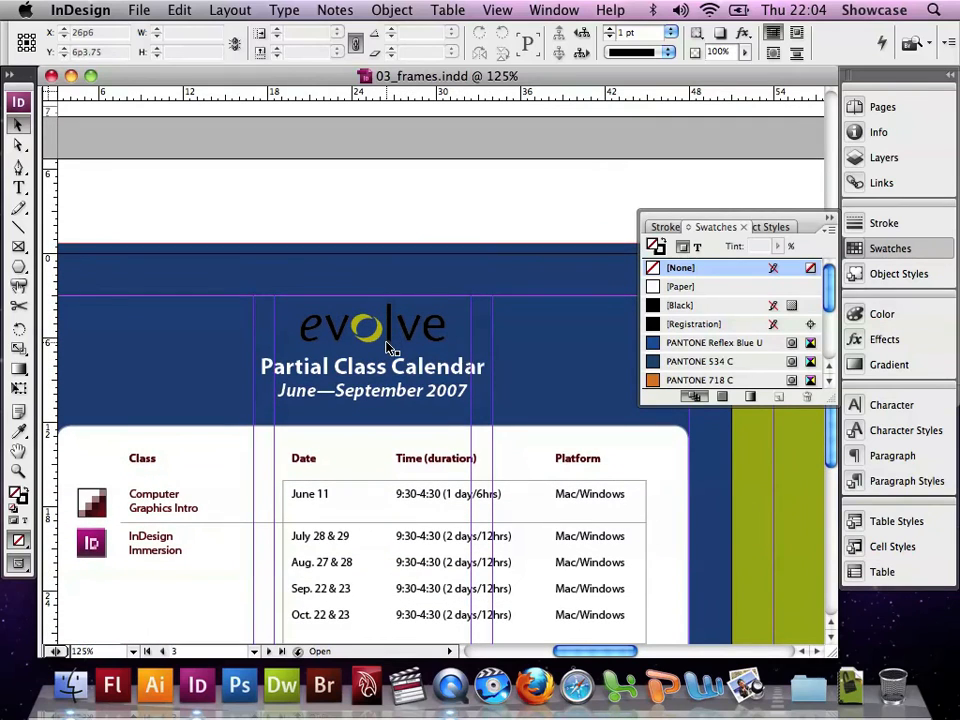
click(390, 345)
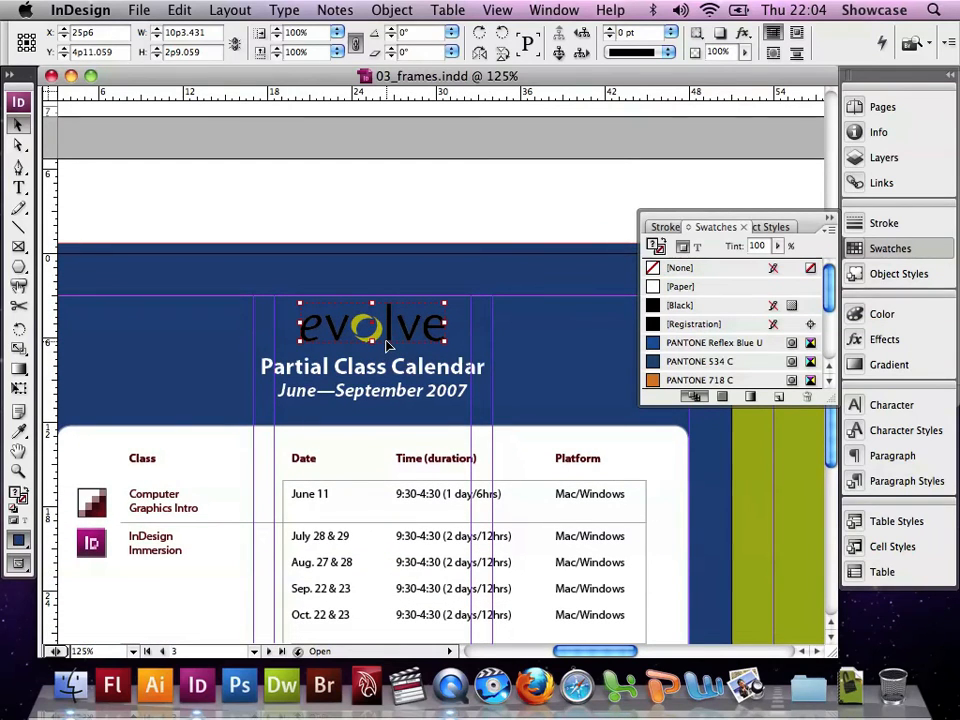
click(558, 54)
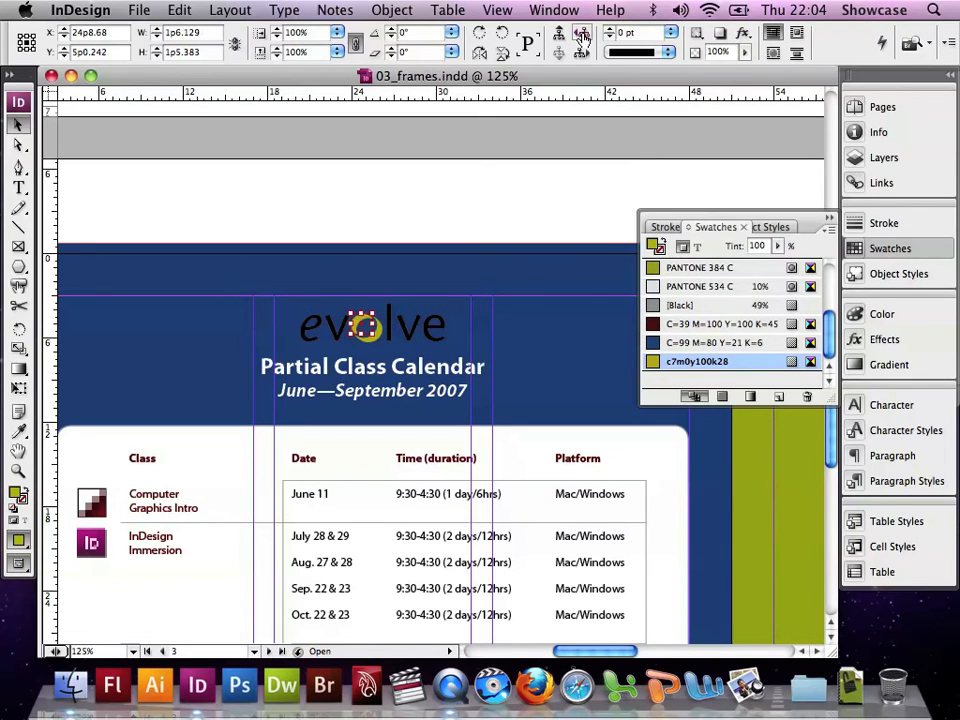
click(582, 36)
click(582, 36)
click(583, 36)
click(582, 36)
click(582, 36)
click(582, 36)
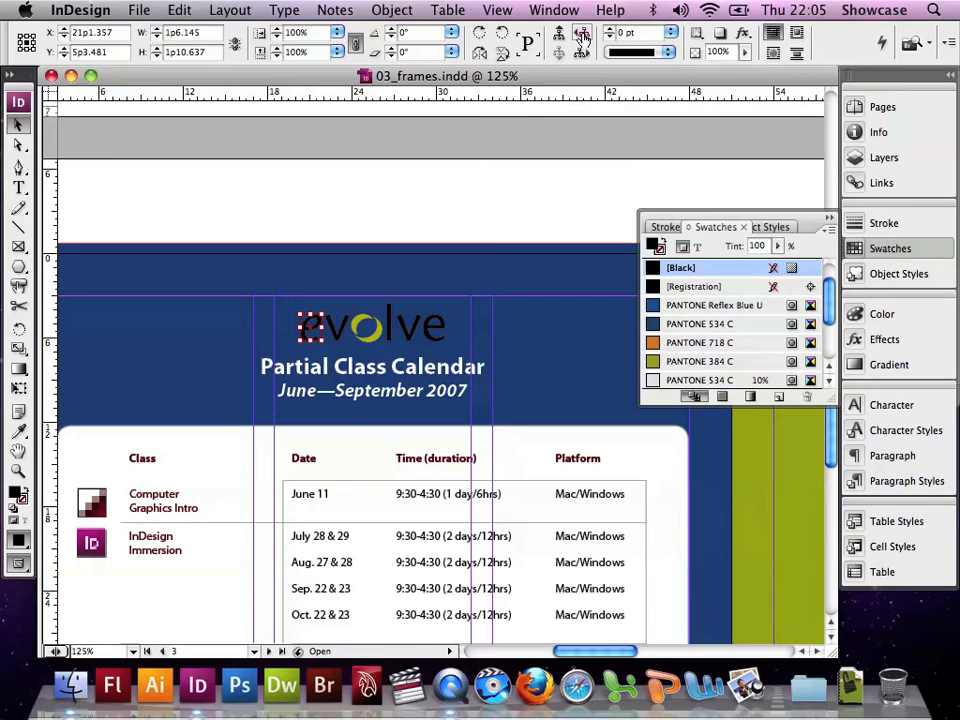
With Direct Selection, select the evolve logo's letters and fill them with the Paper swatch
click(18, 145)
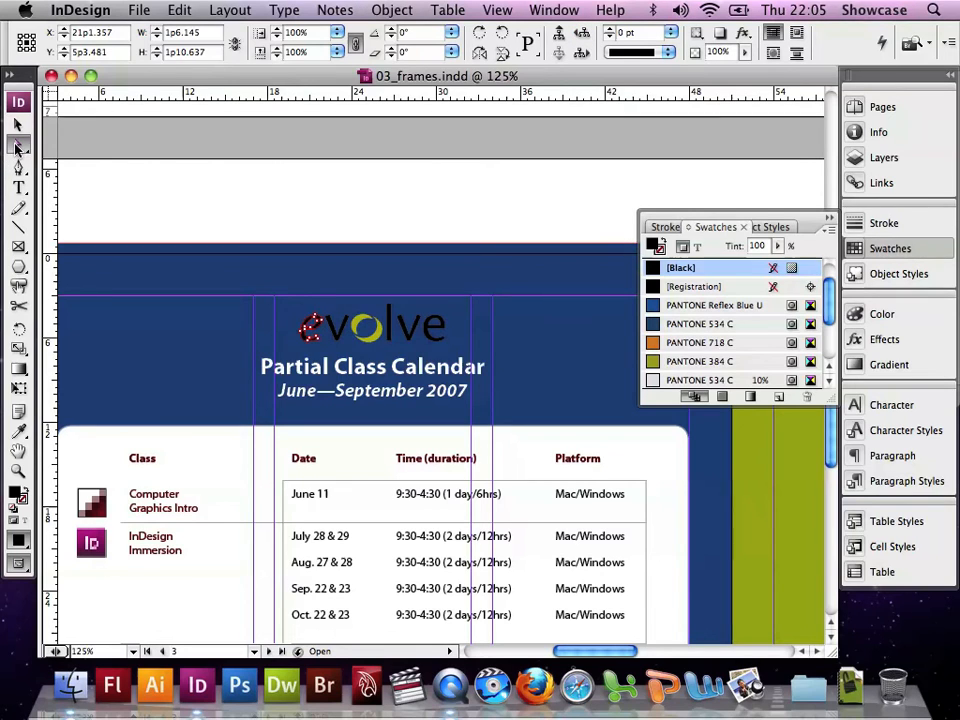
shift+click(346, 326)
shift+click(377, 335)
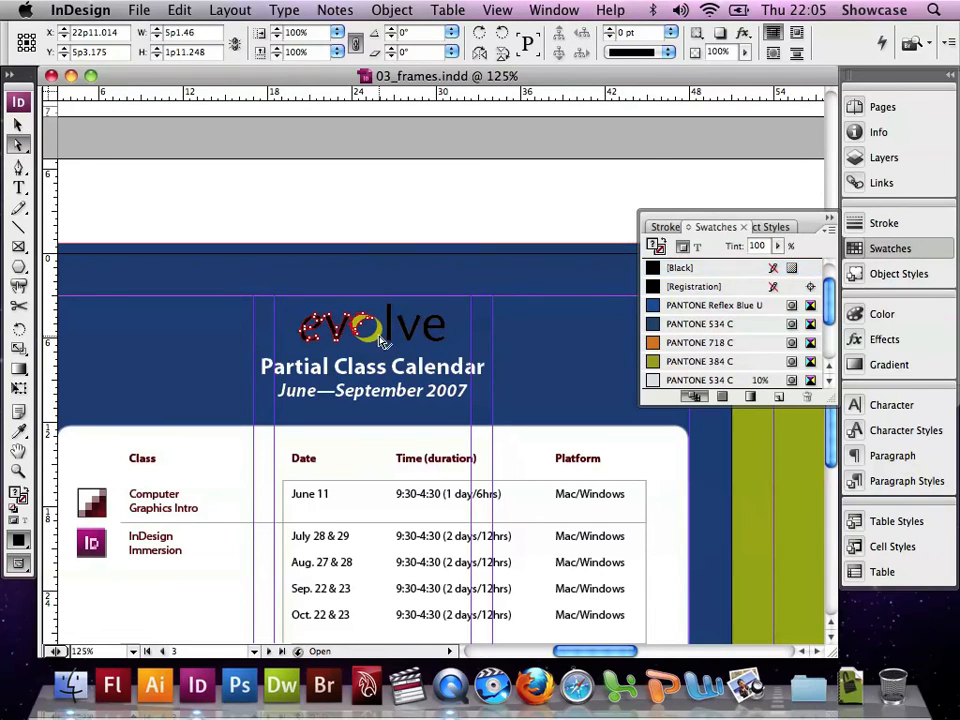
shift+click(391, 335)
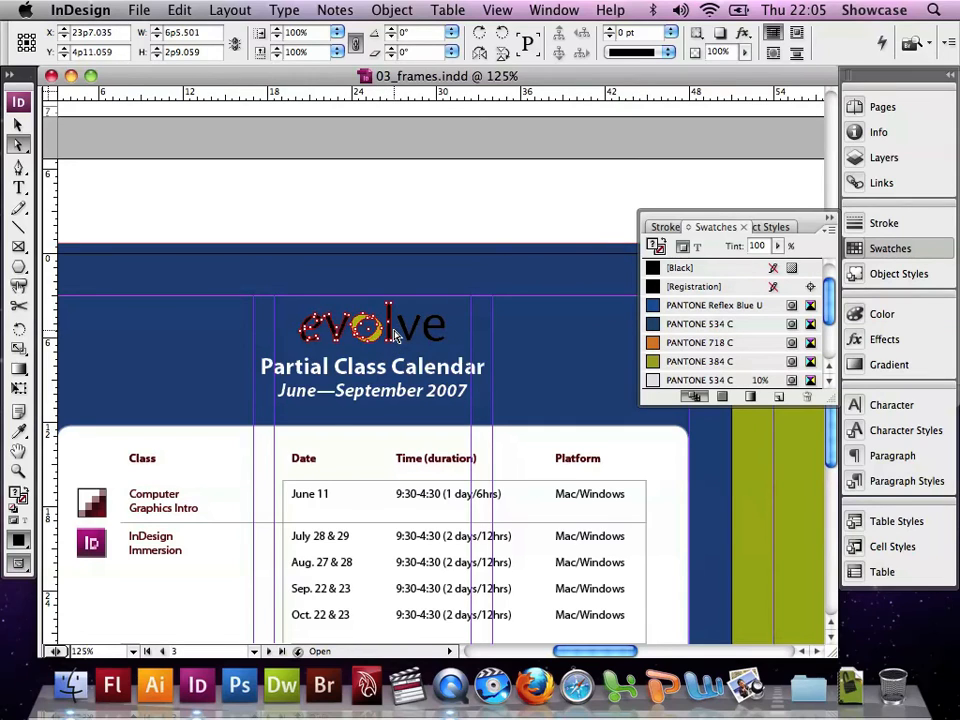
shift+click(411, 336)
shift+click(430, 328)
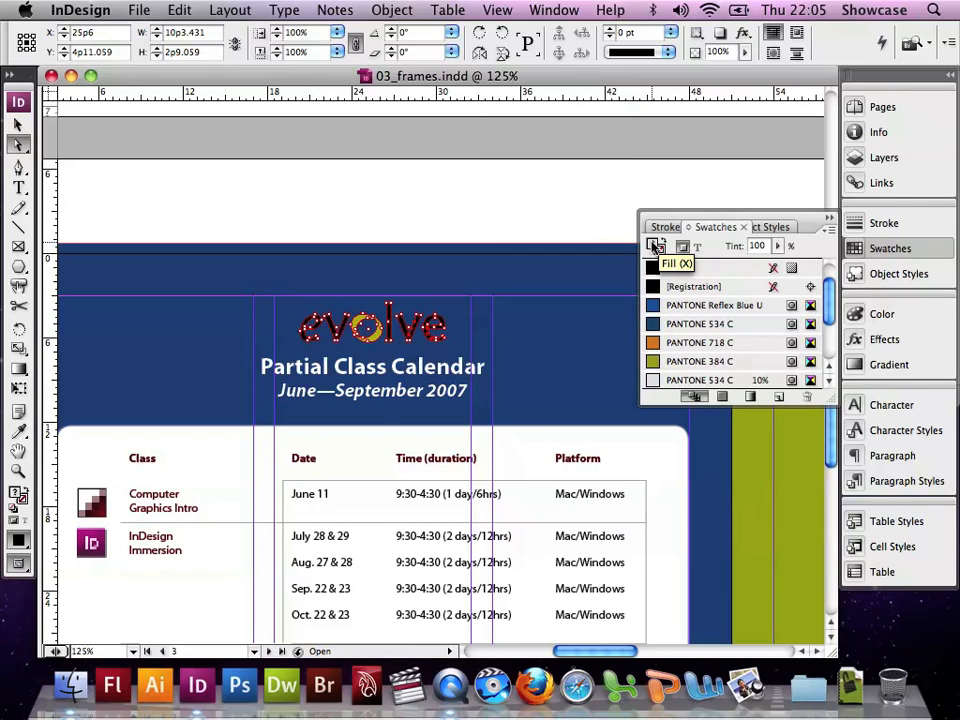
scroll(700, 287, up, 2)
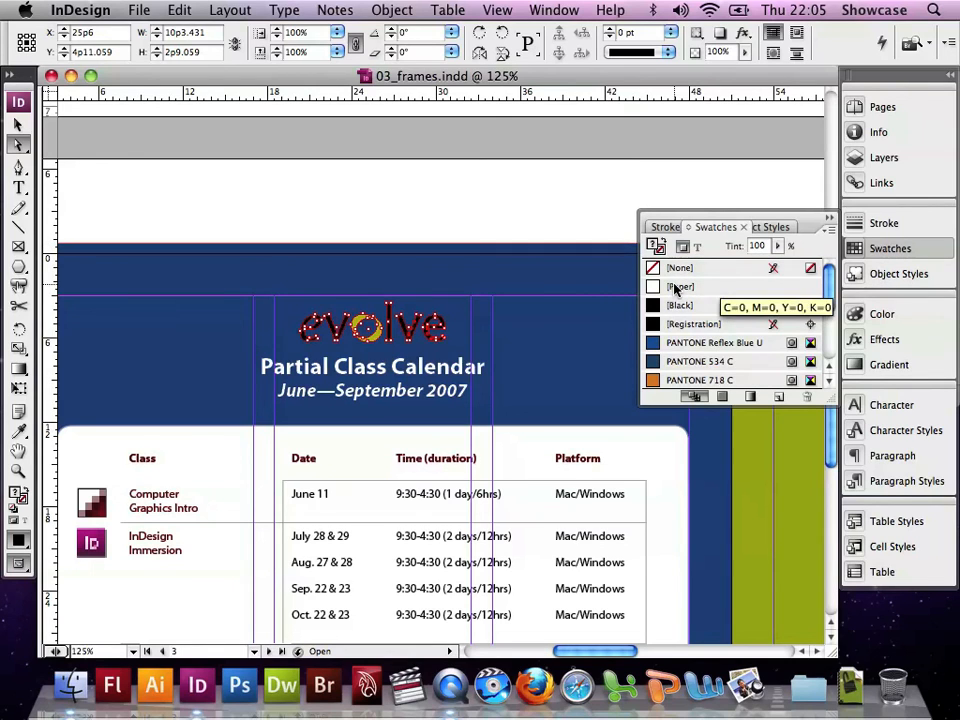
click(676, 288)
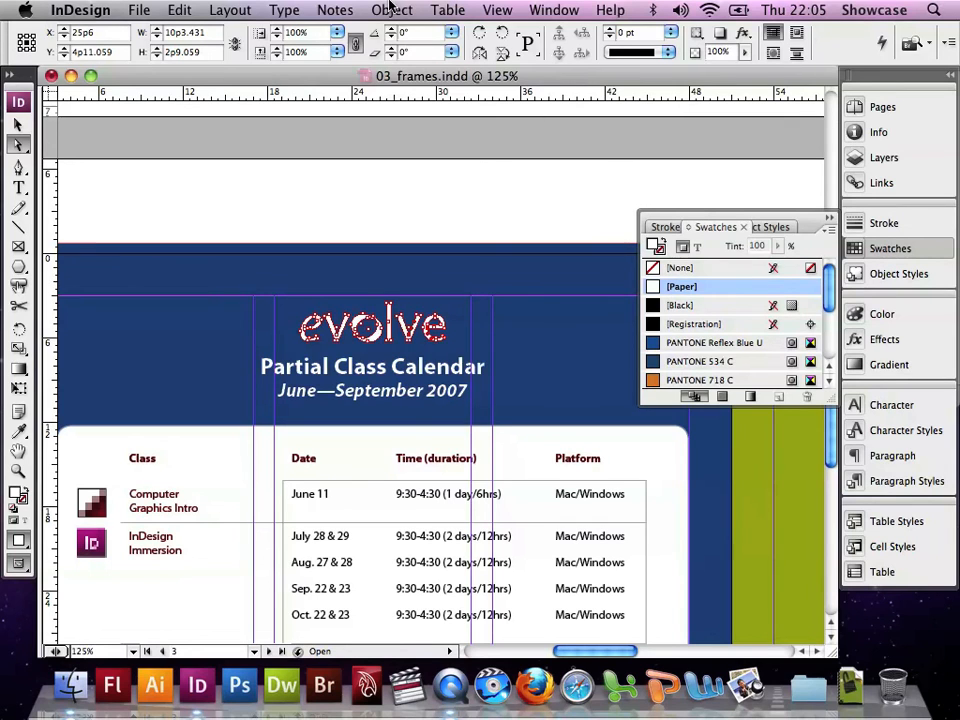
Deselect everything, fit the whole spread in the window, and close the Swatches panel
click(185, 10)
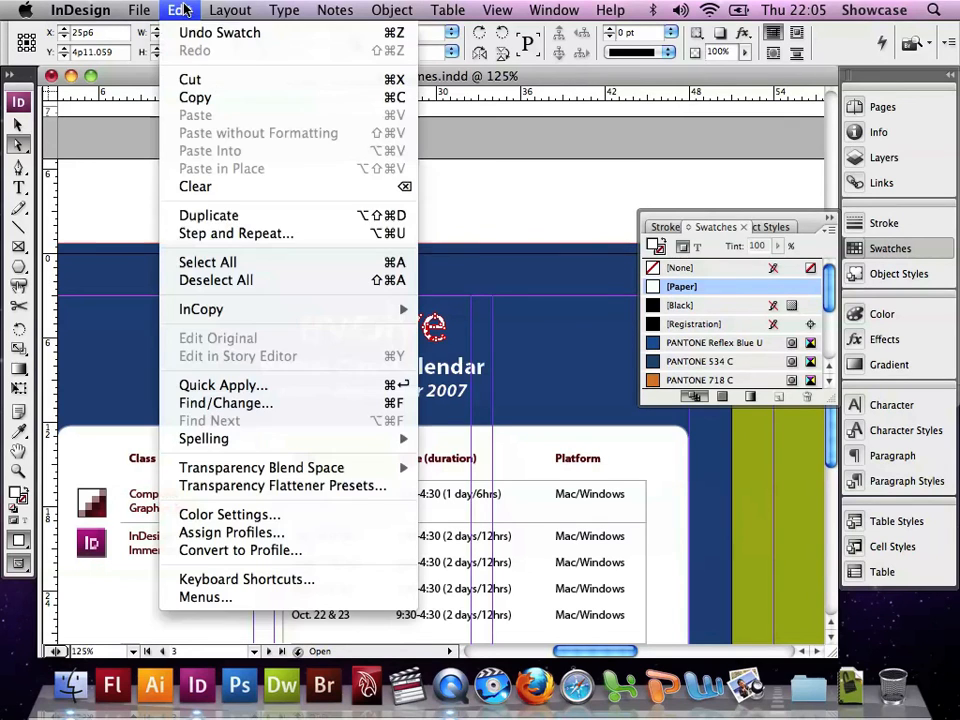
click(203, 281)
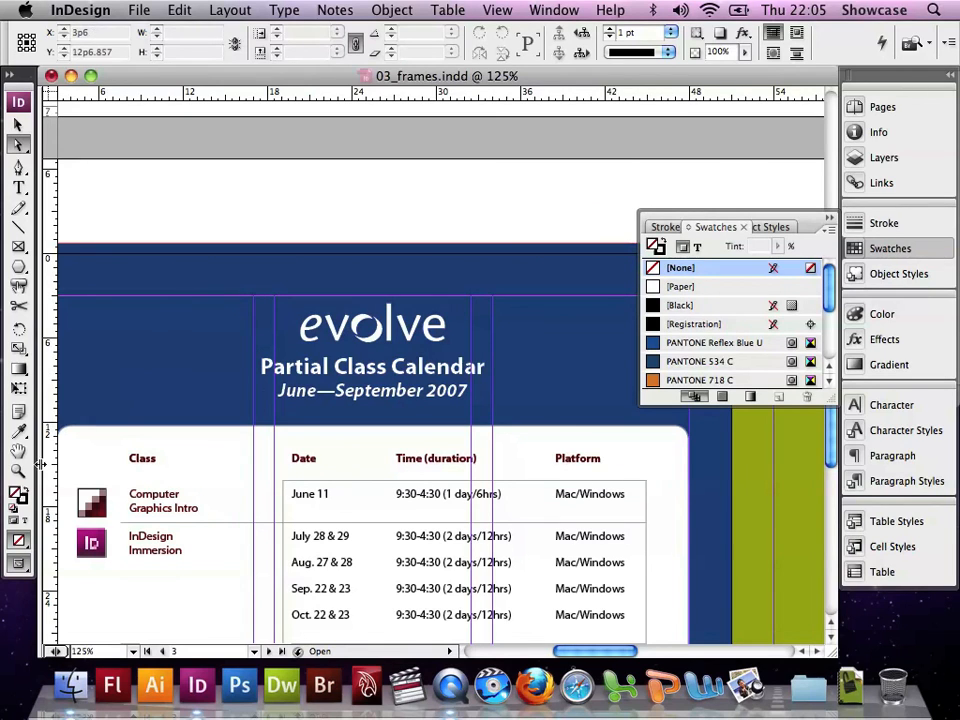
click(497, 10)
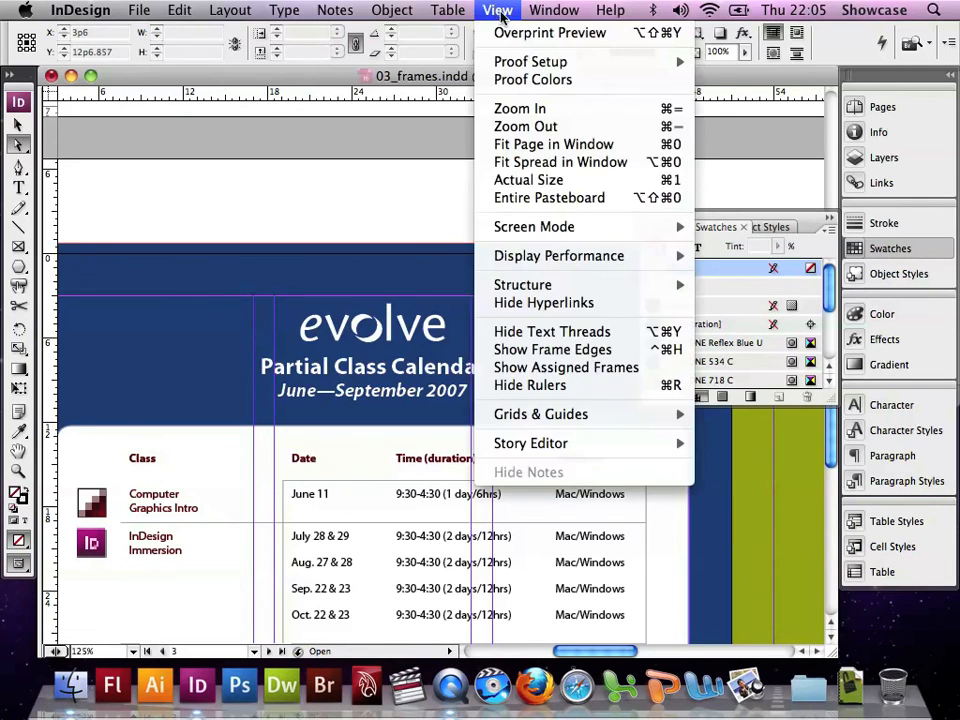
click(535, 162)
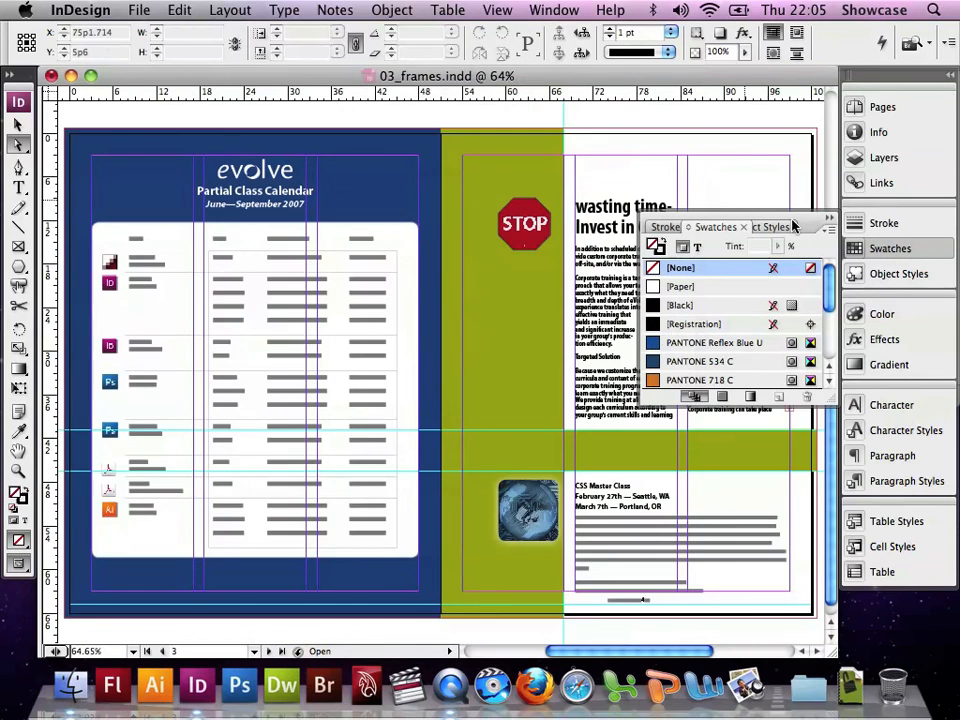
click(827, 221)
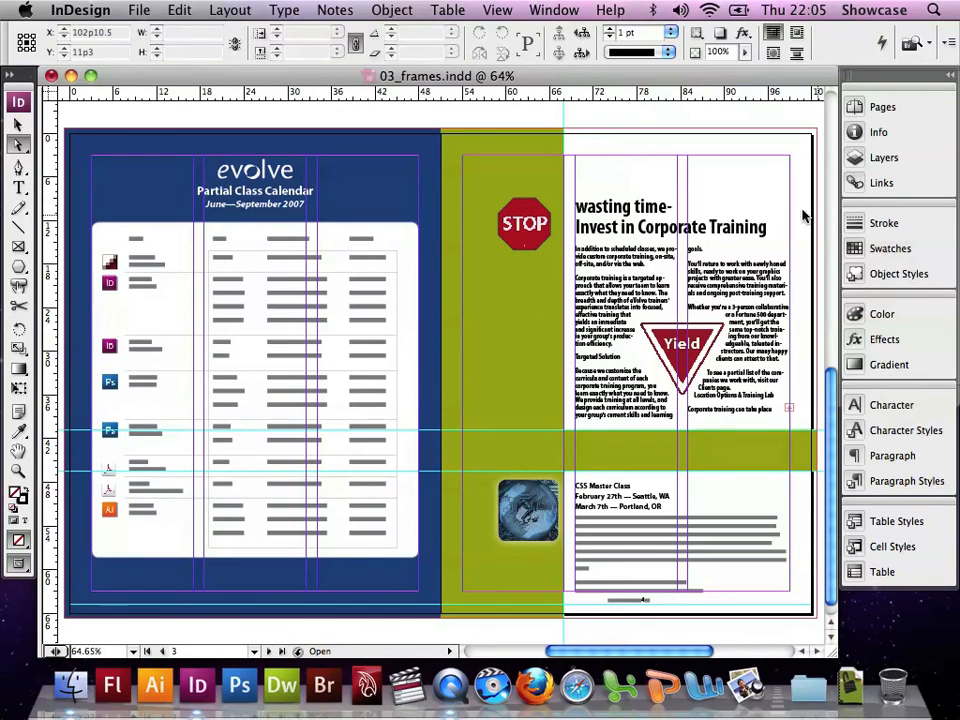
Switch the display performance to High Quality Display
click(495, 10)
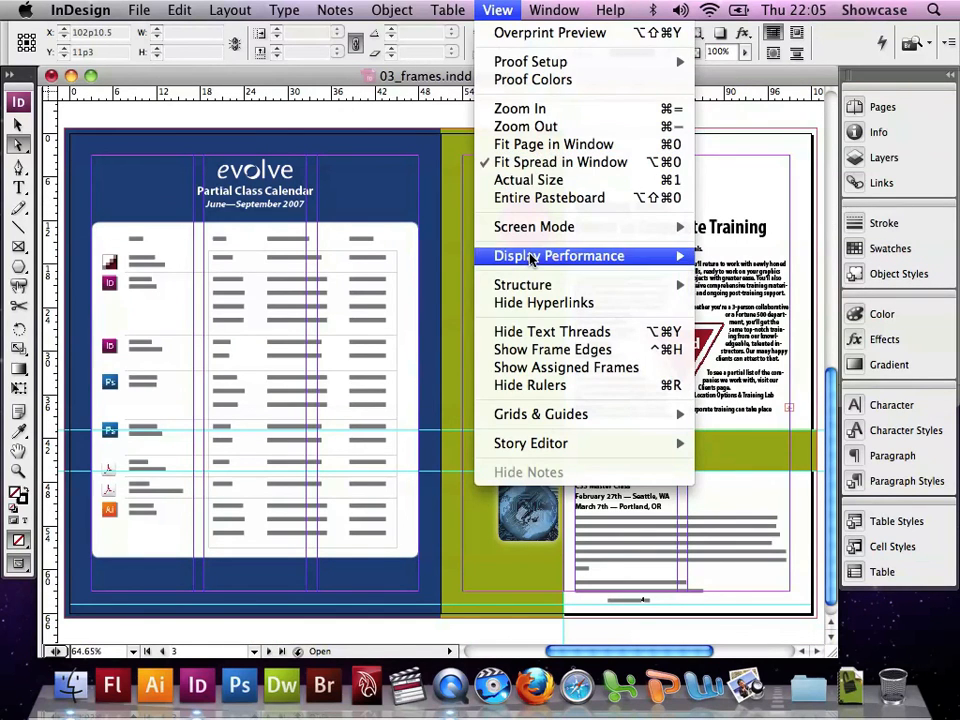
mouse_move(531, 260)
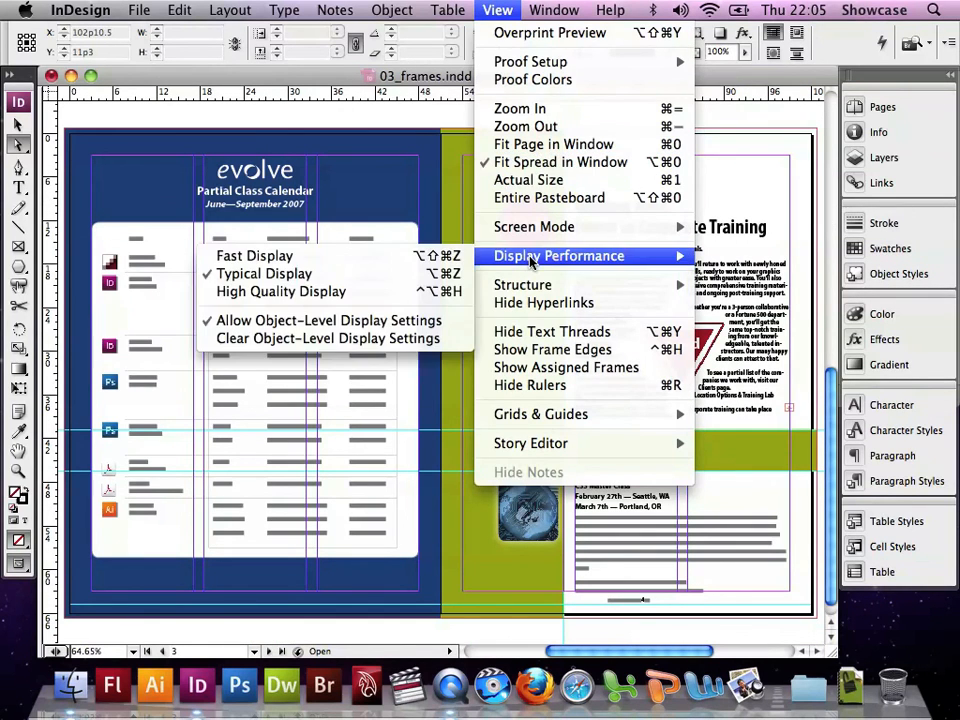
click(348, 292)
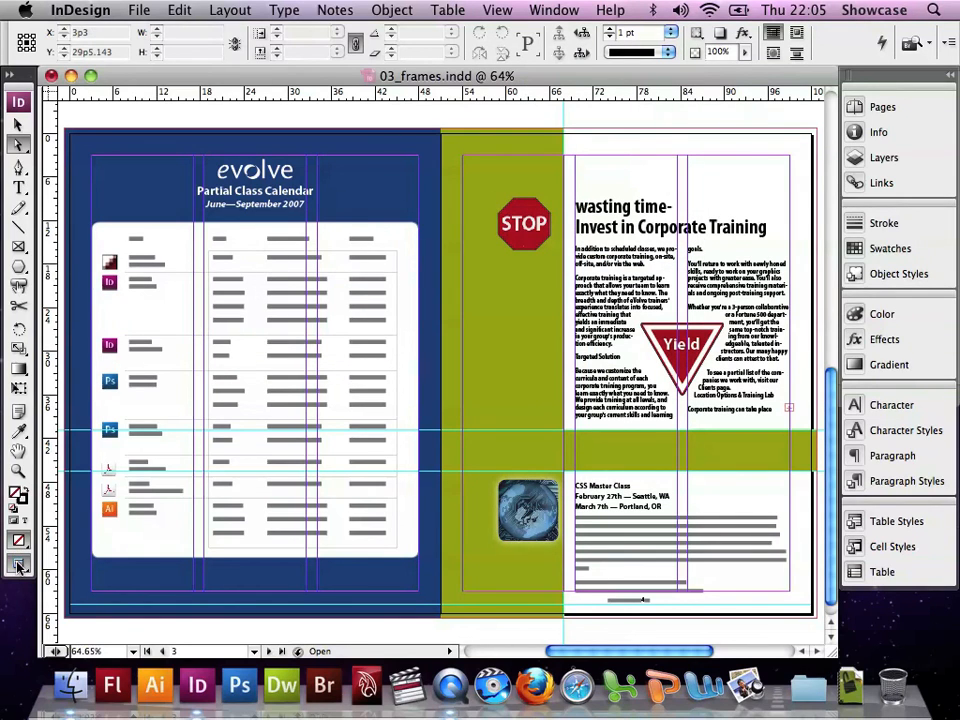
Preview the spread in Preview screen mode, return to Normal mode, and save the document
drag(18, 566, 66, 585)
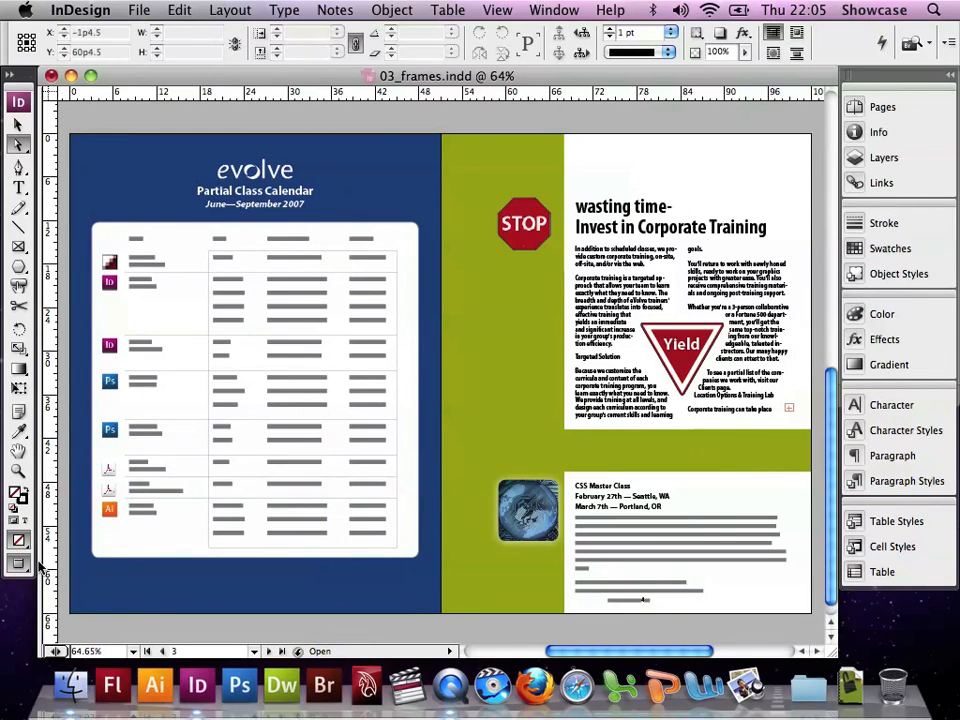
drag(19, 566, 60, 566)
click(139, 10)
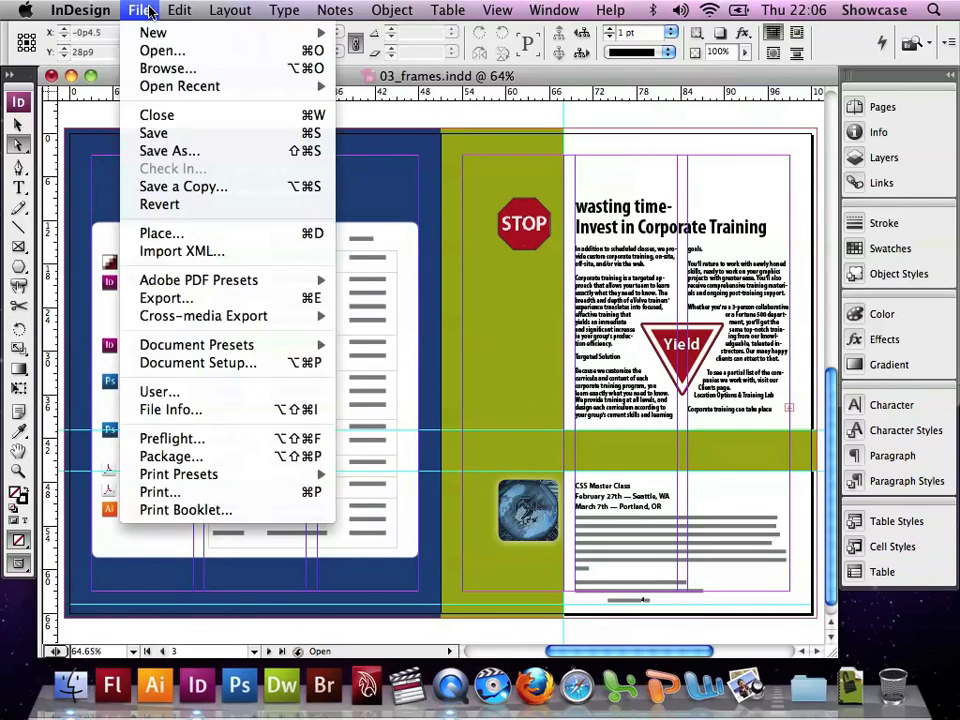
click(150, 133)
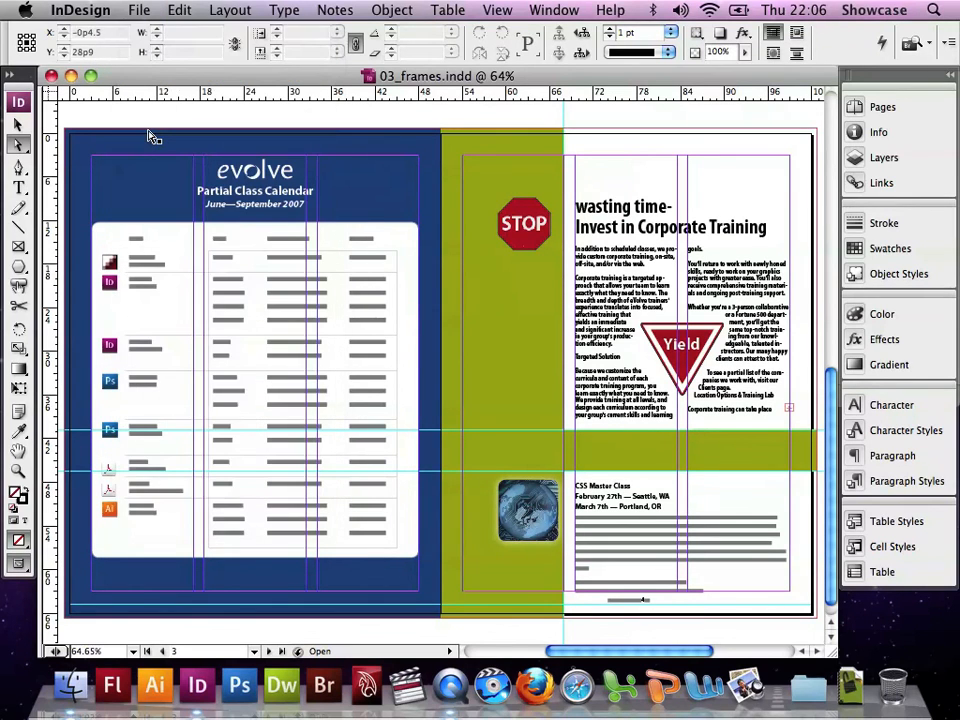